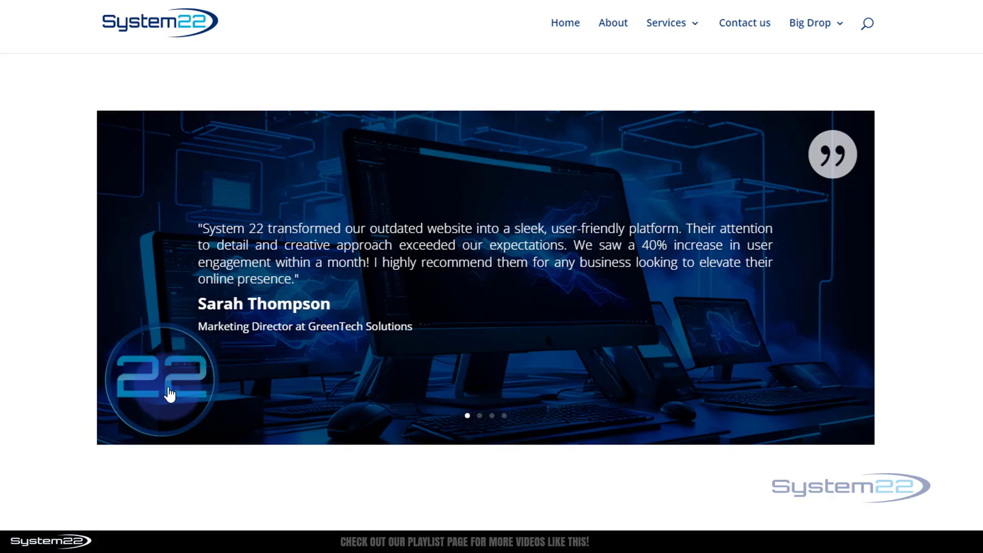
Review the finished testimonial slider page at desktop size and in the iPad Air device preview
scroll(170, 394, "down", 8)
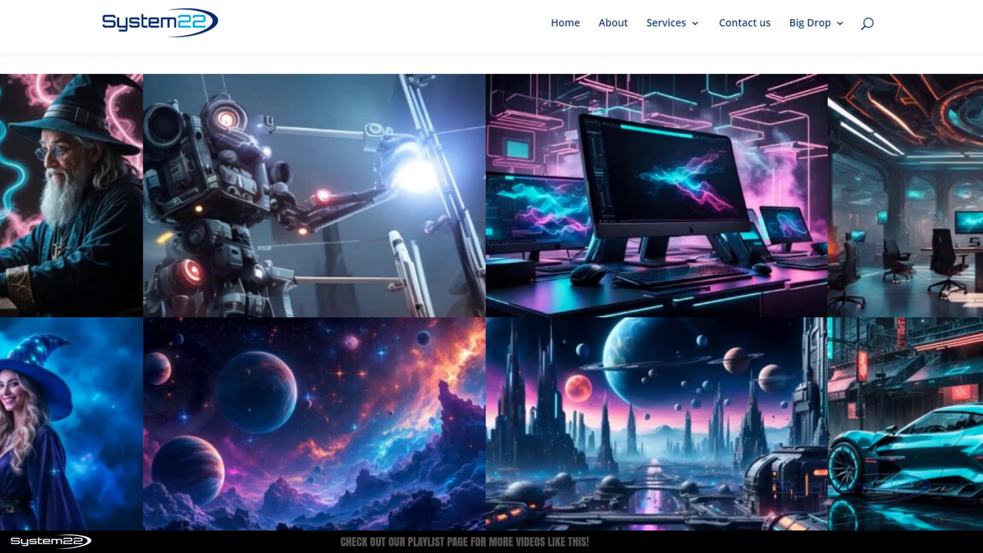
scroll(258, 453, "up", 6)
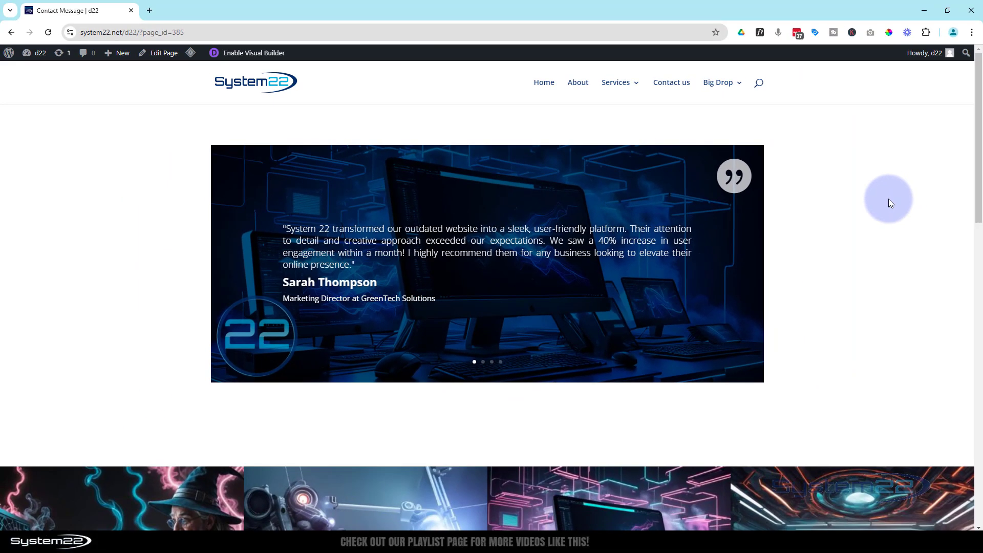
key("ctrl+shift+i")
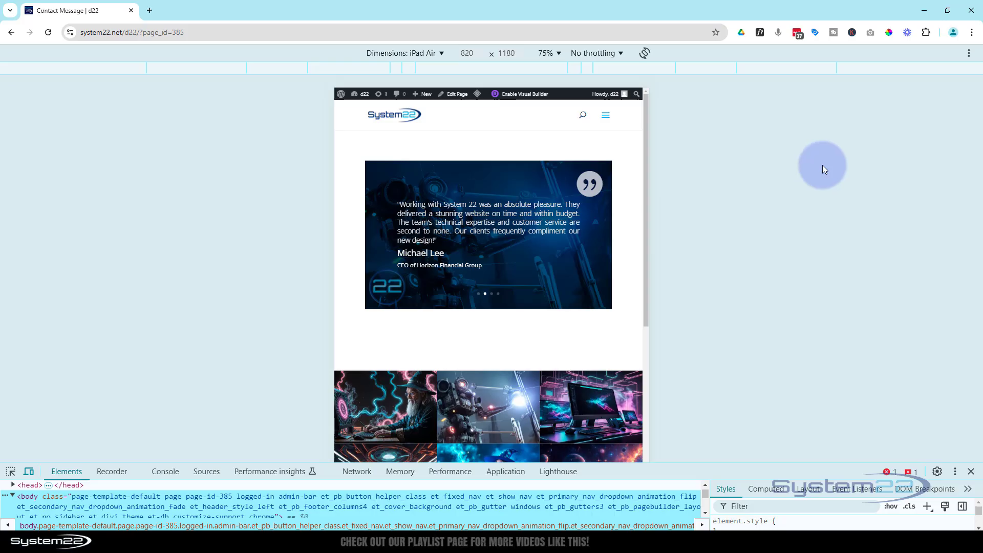
scroll(335, 296, "down", 5)
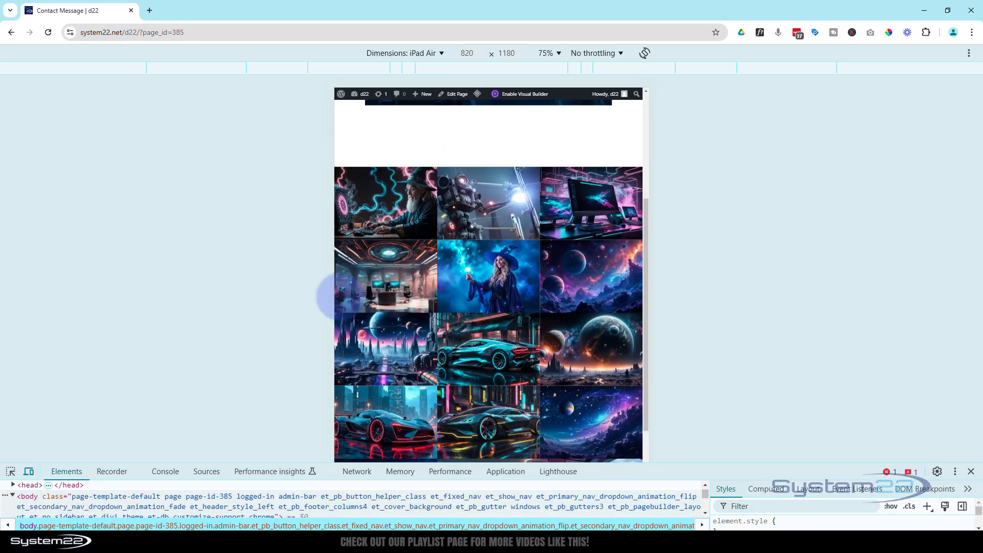
scroll(336, 296, "up", 5)
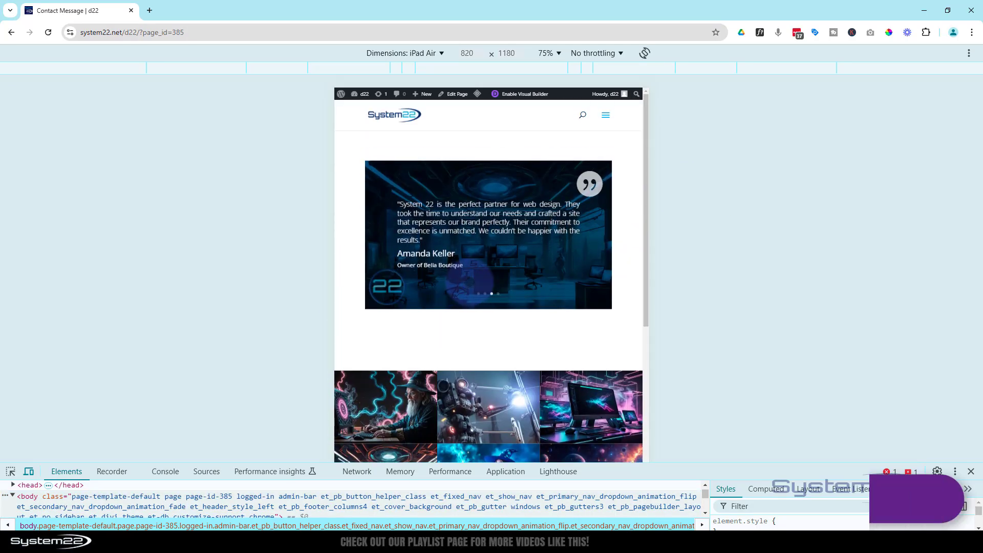
Preview the page at iPhone 12 Pro dimensions and close the developer tools
left_click(411, 54)
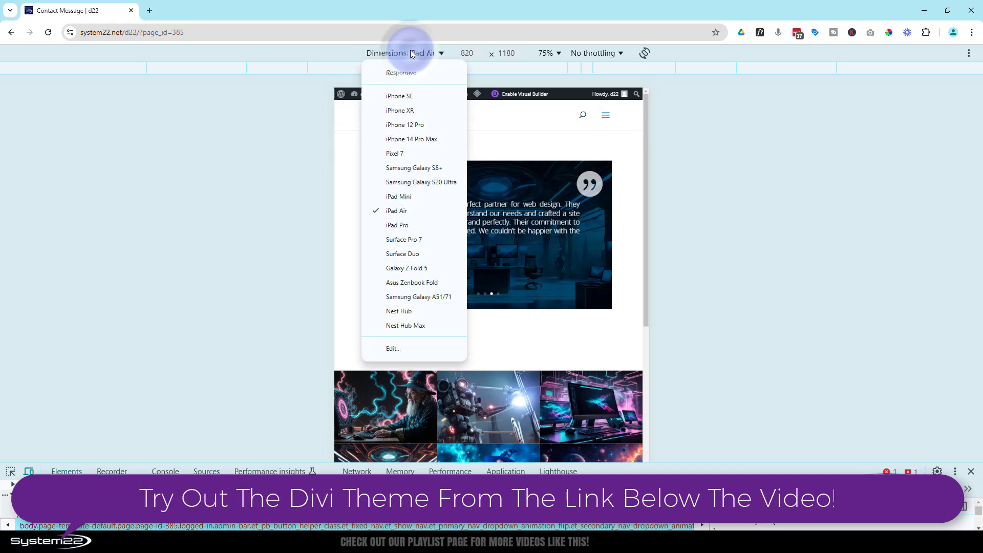
left_click(415, 127)
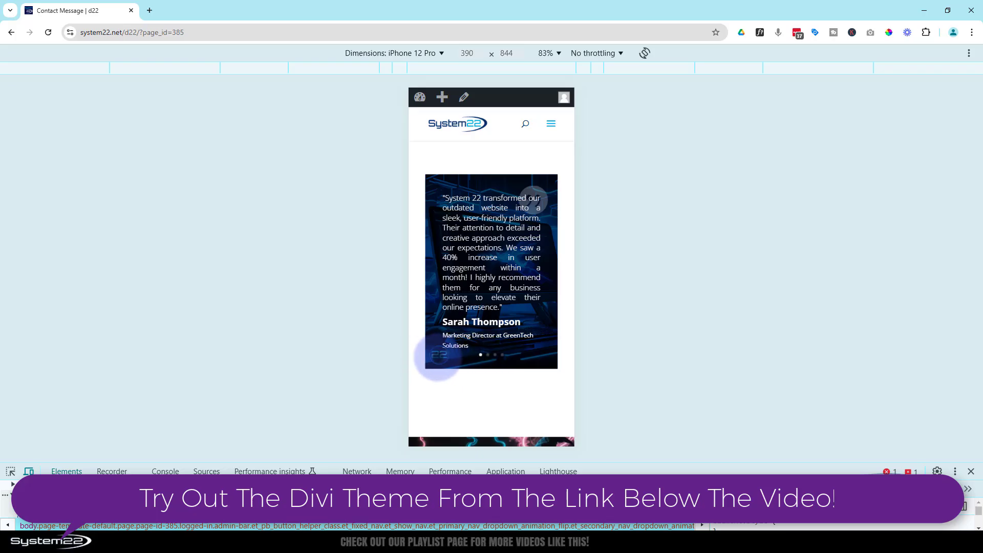
scroll(435, 355, "down", 5)
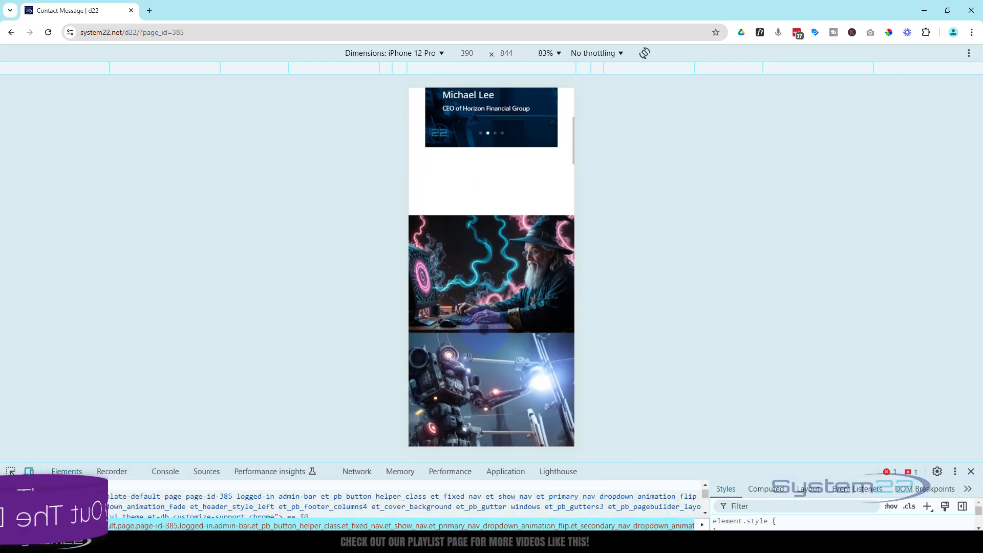
scroll(484, 335, "up", 5)
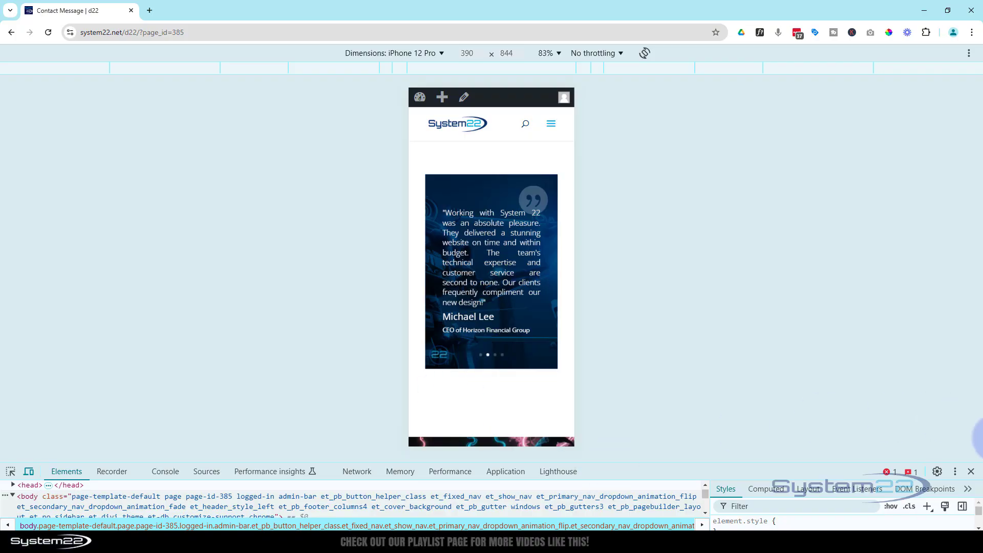
left_click(971, 471)
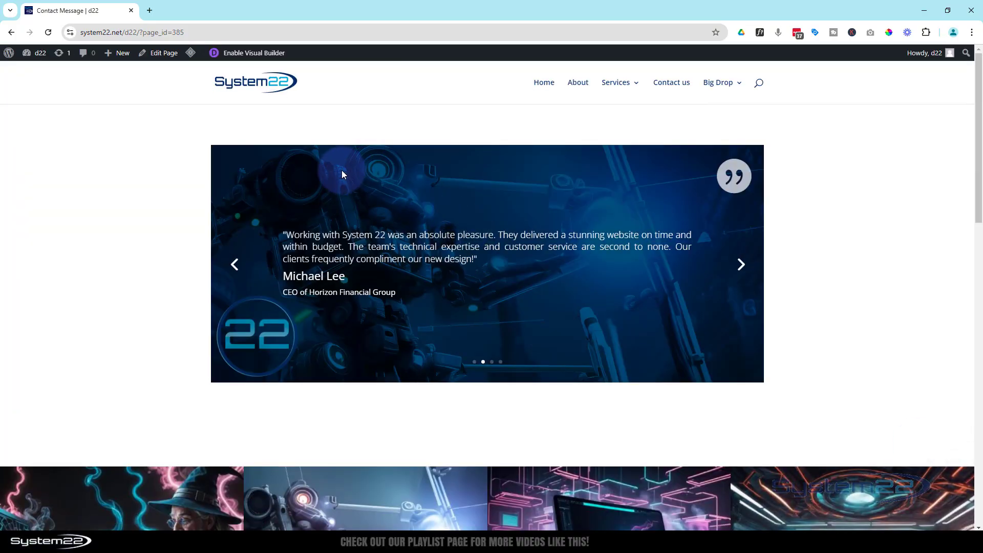
Enable the Visual Builder and delete the row containing the existing testimonial slider
left_click(257, 55)
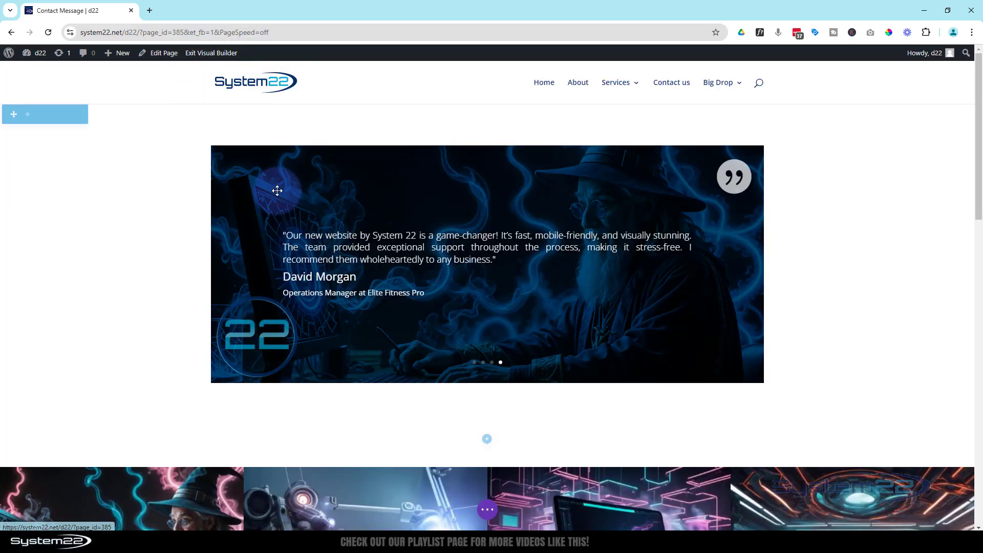
mouse_move(277, 190)
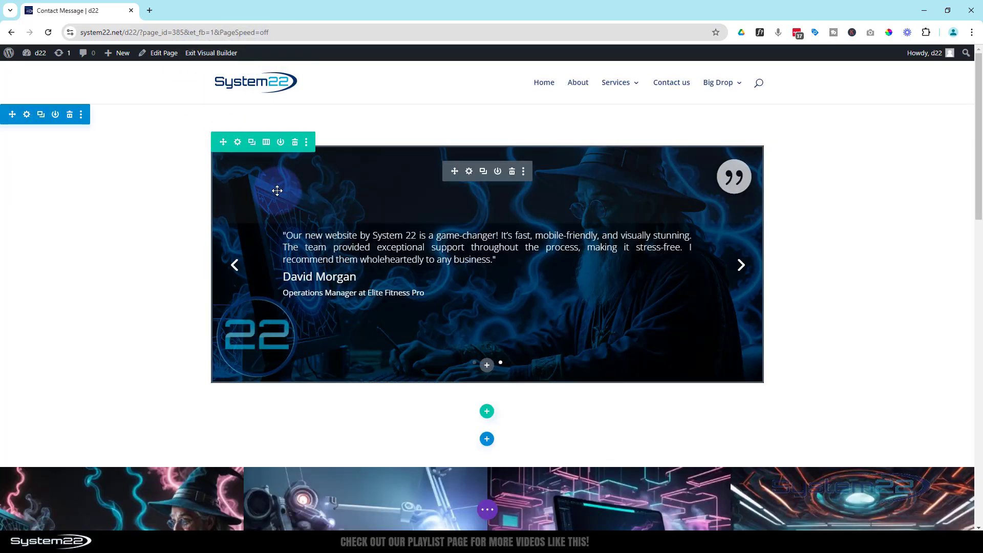
left_click(296, 144)
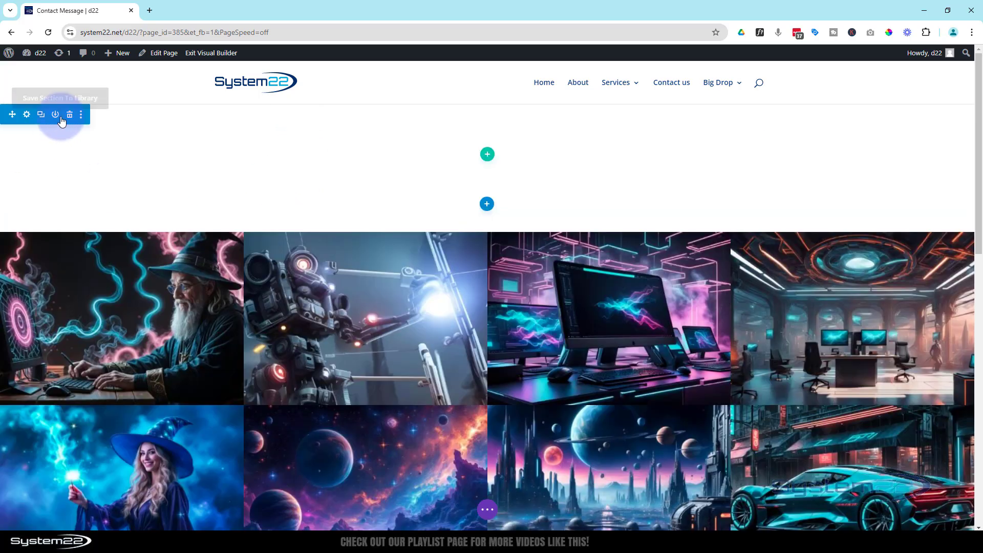
Insert a single-column row with a Slider module in the empty section and delete the module's second default slide
left_click(487, 155)
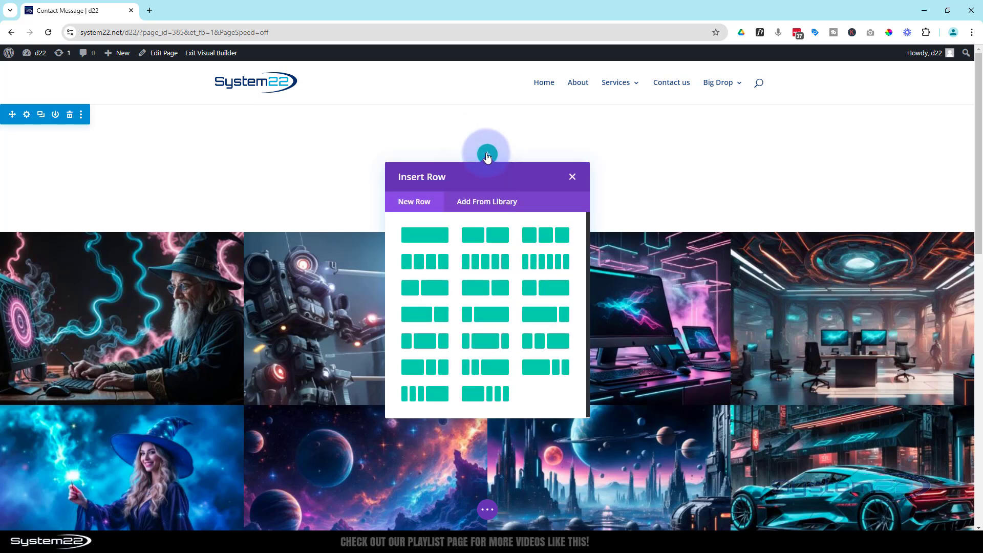
left_click(425, 235)
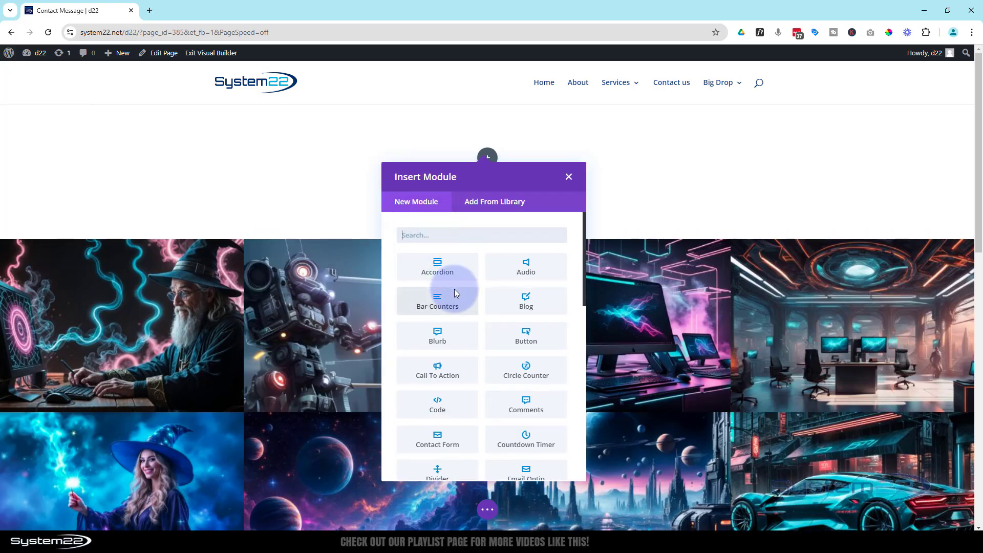
scroll(453, 292, "down", 6)
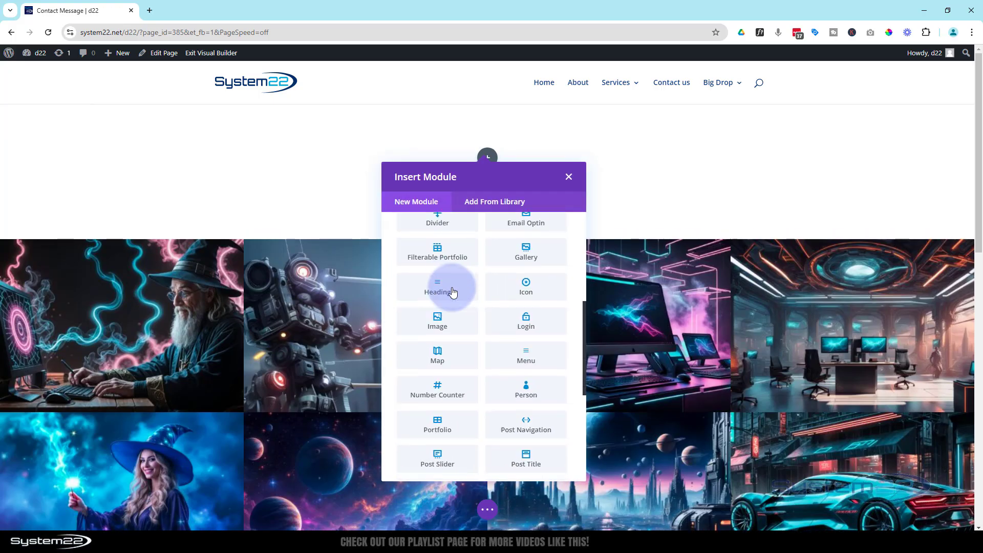
scroll(453, 292, "down", 4)
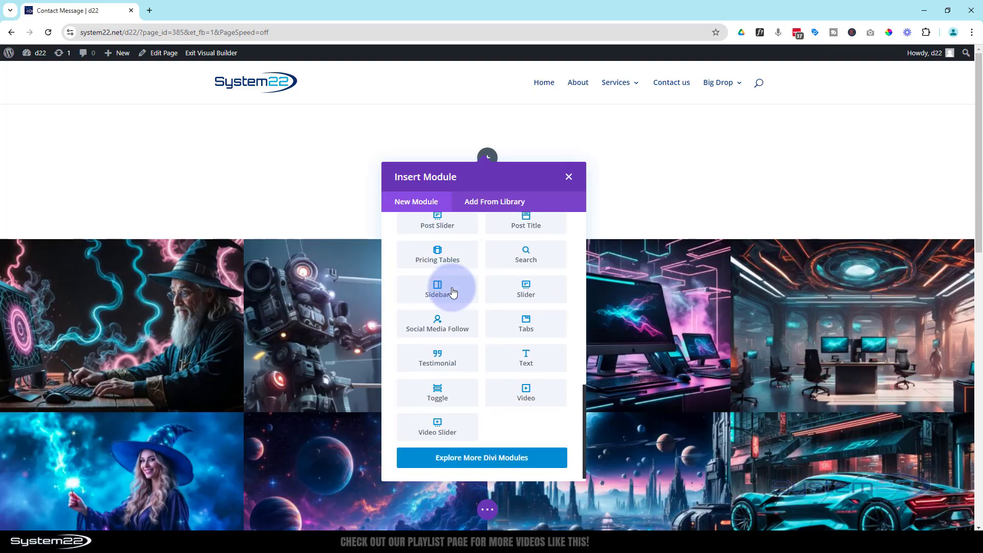
left_click(522, 284)
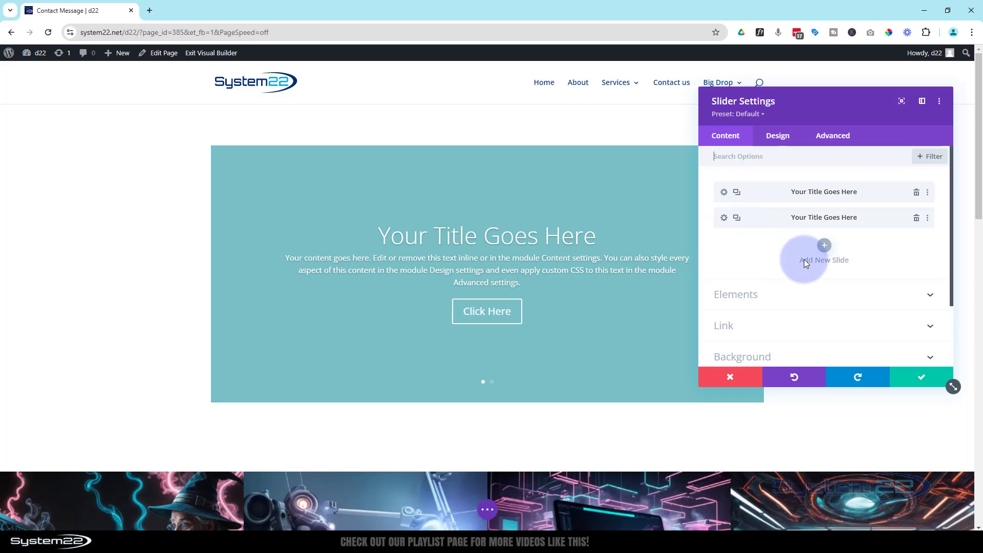
left_click(917, 218)
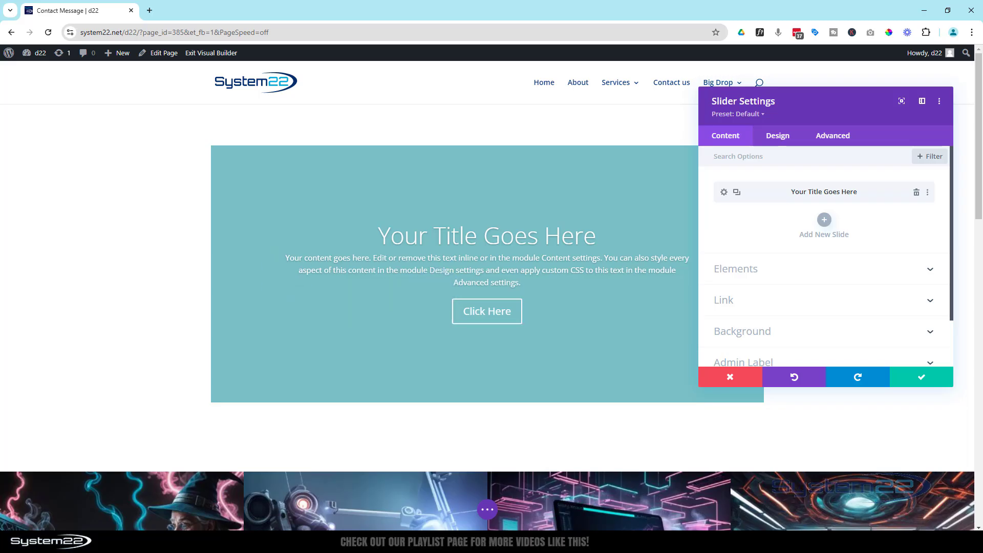
Clear the remaining slide's button text and replace its title with the full first System 22 testimonial from ChatGPT, including the author credit
left_click_drag(0, 102, 295, 0)
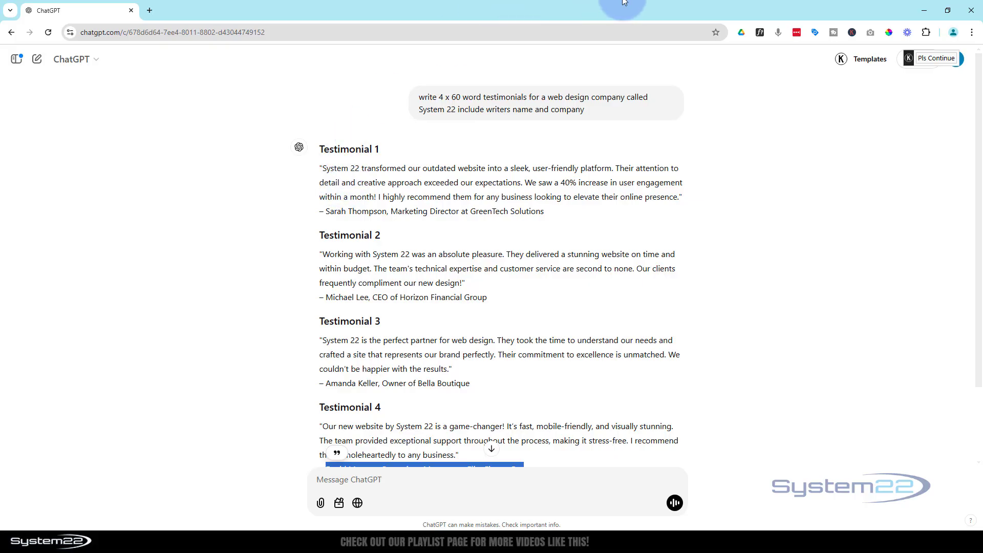
left_click_drag(658, 6, 0, 117)
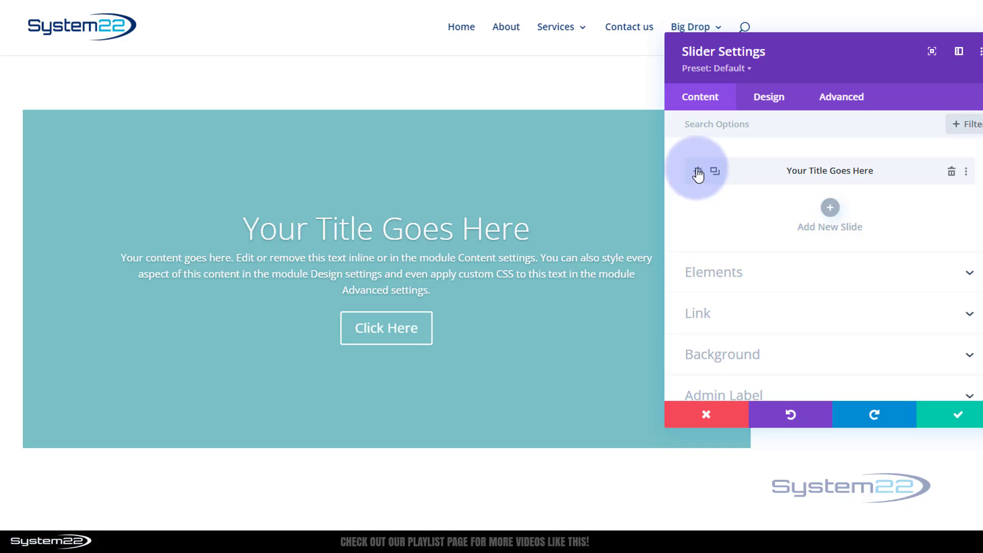
left_click(698, 172)
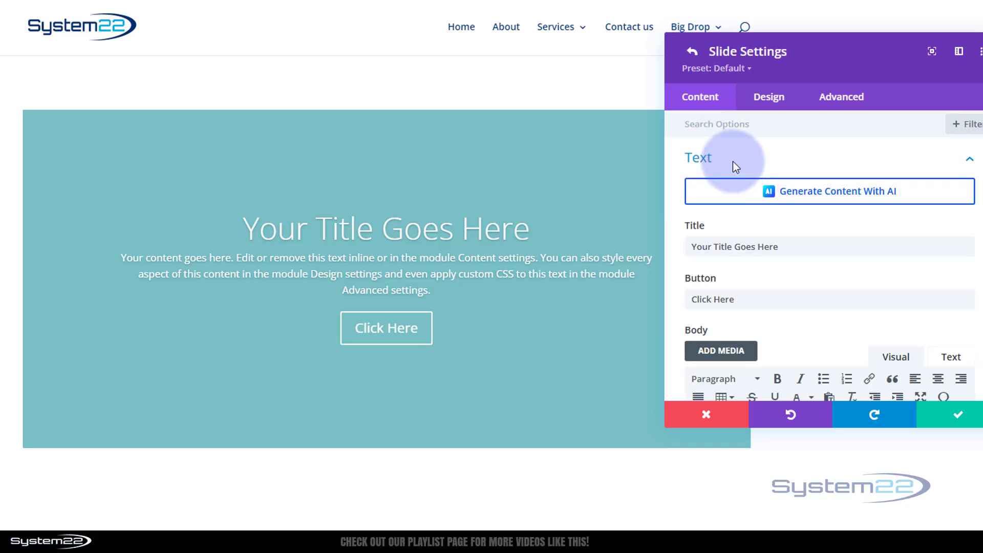
scroll(758, 137, "down", 2)
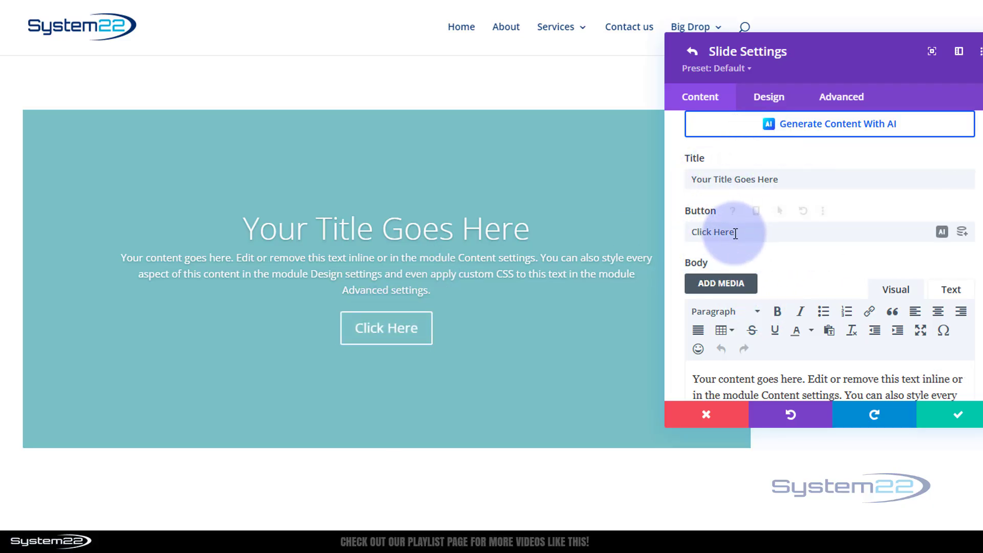
left_click_drag(734, 234, 668, 233)
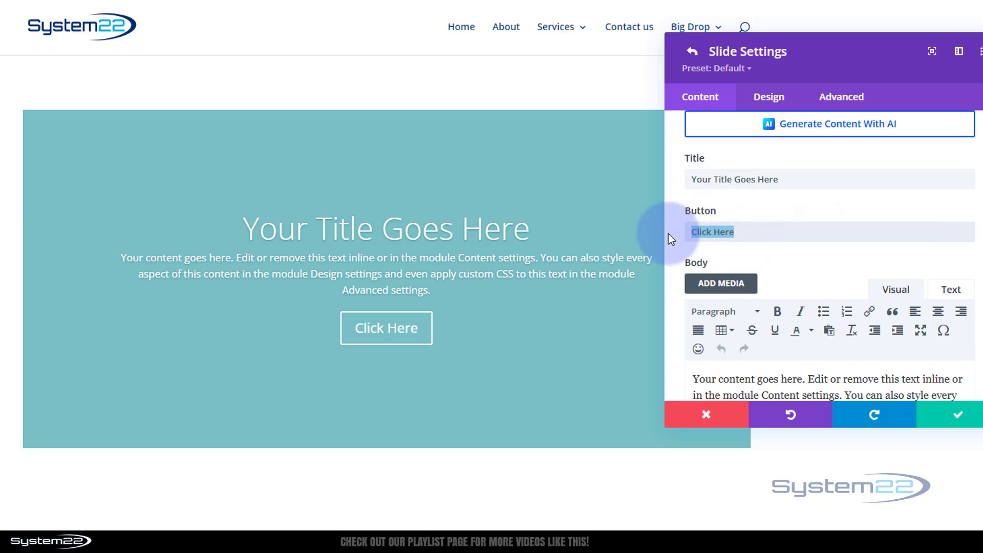
key("BackSpace")
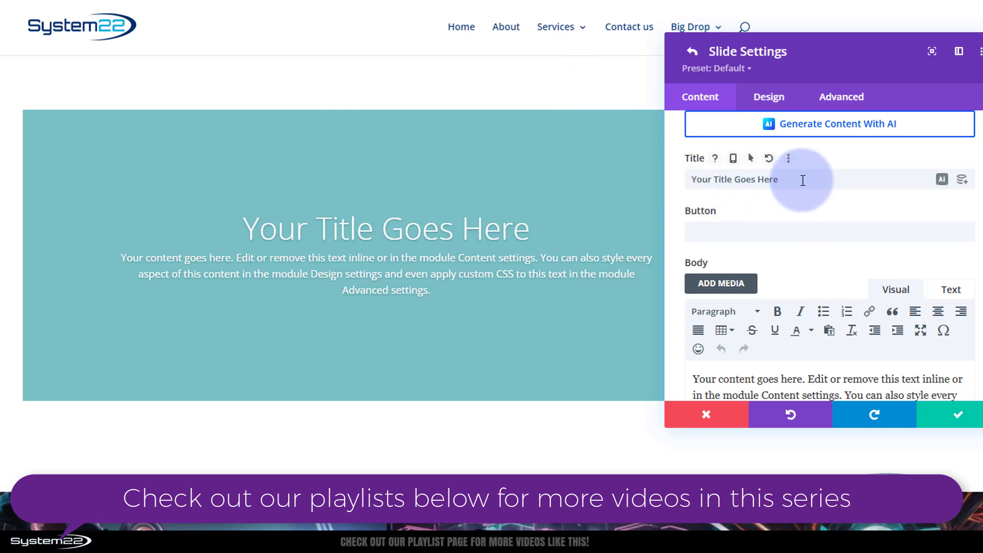
left_click_drag(801, 179, 658, 179)
type("\"System 22 transformed our outdated website into a sleek, user-friendly platform. Their attention to detail and creative approach exceeded our expectations. We saw a 40% increase in user engagement within a month! I highly recommend them for any business looking to elevate their online presence.\" – Sarah Thompson, Marketing Director at GreenTech Solutions")
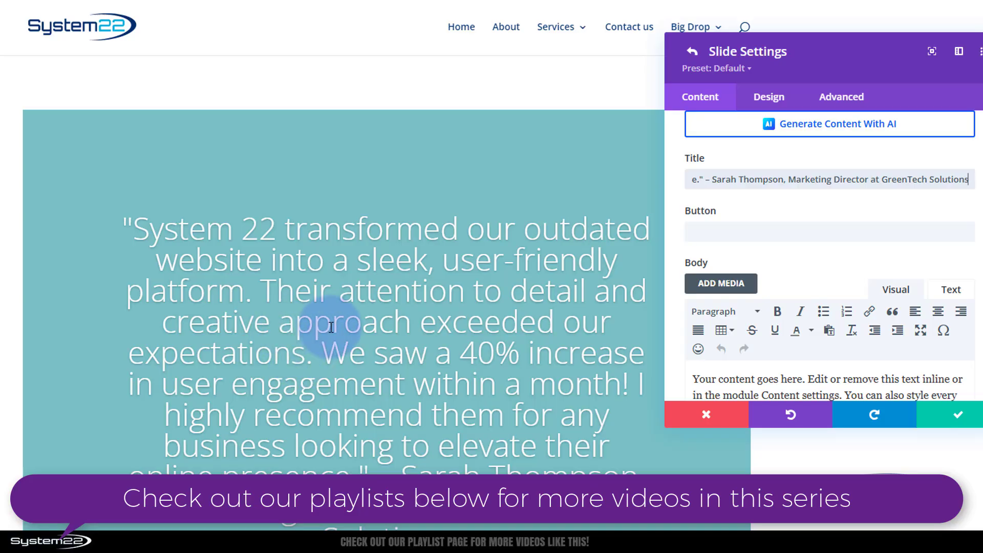
Set the slide's title heading level to H5 and its title font weight to Light
left_click(770, 100)
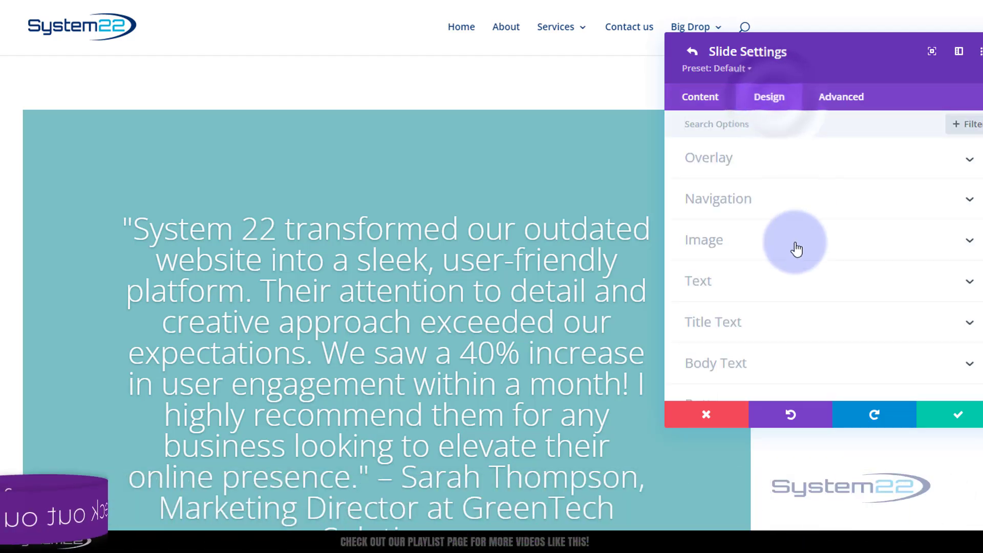
left_click(755, 330)
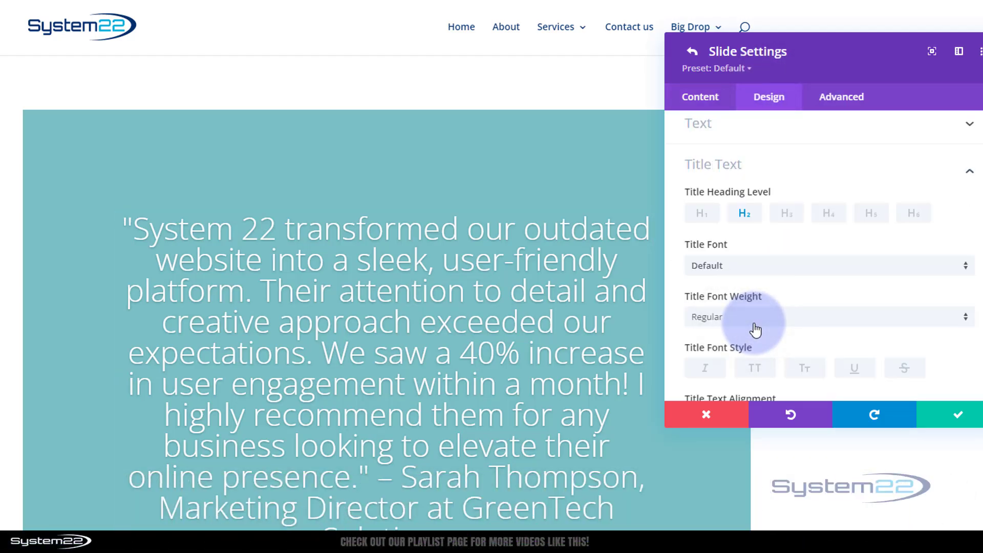
left_click(871, 221)
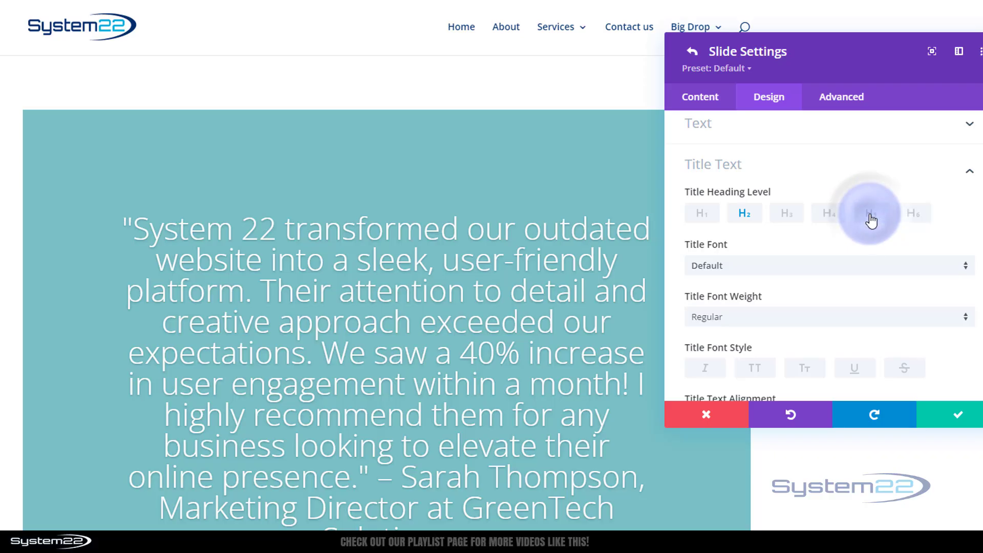
scroll(871, 220, "down", 1)
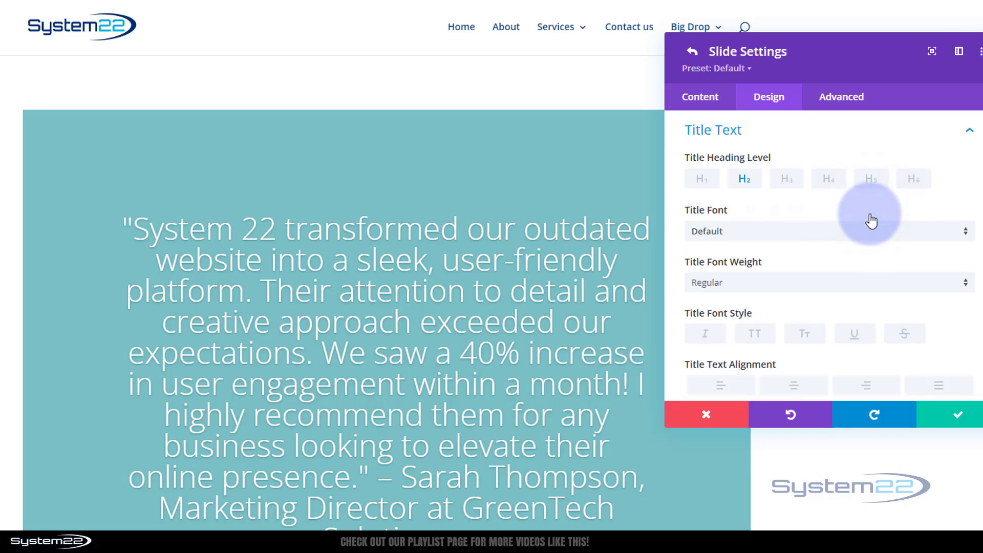
left_click(748, 291)
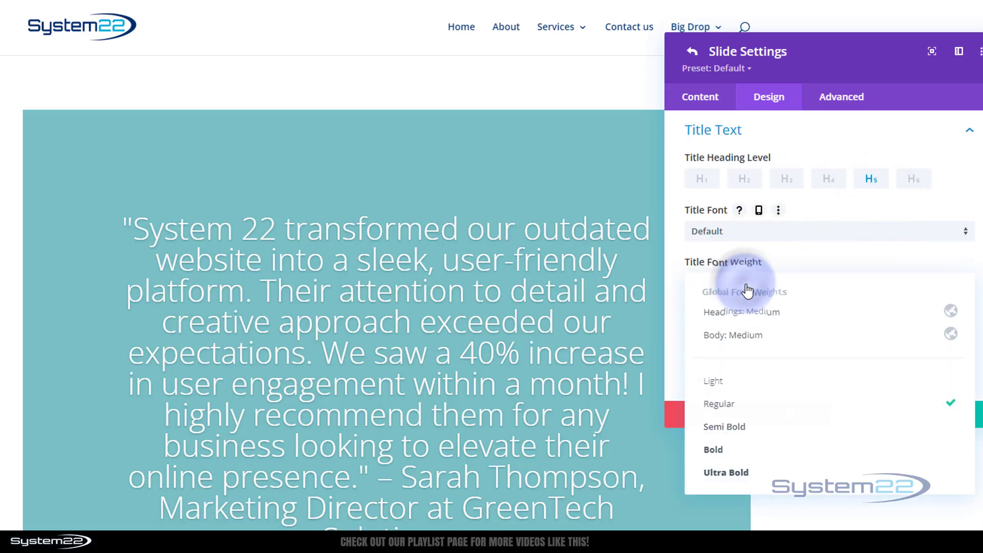
left_click(735, 380)
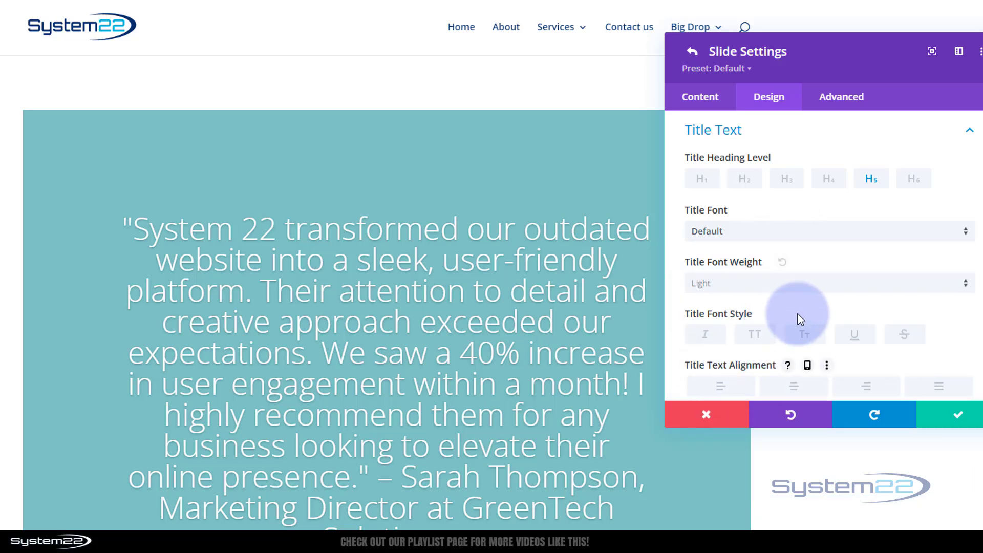
Set the slide's title text size to 18px
scroll(801, 318, "down", 4)
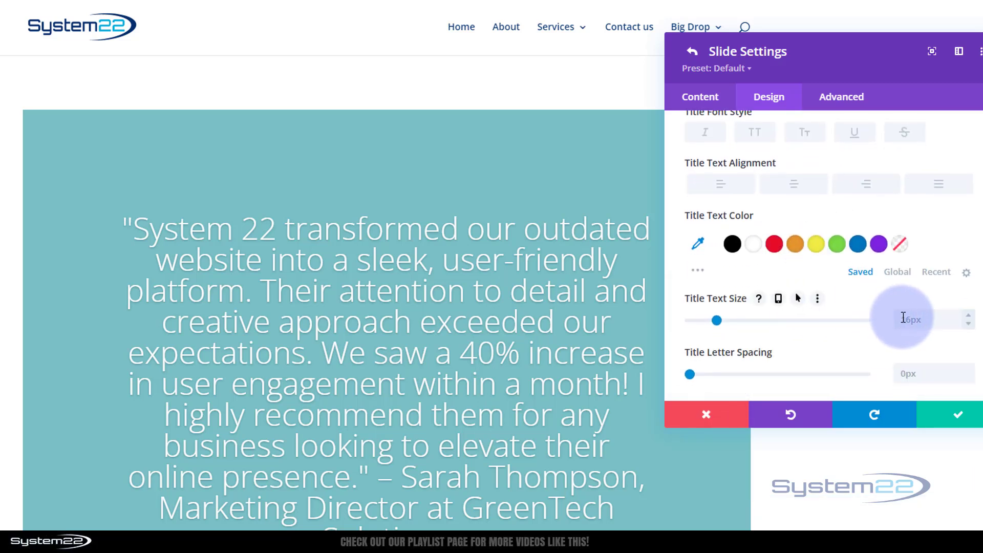
left_click(896, 314)
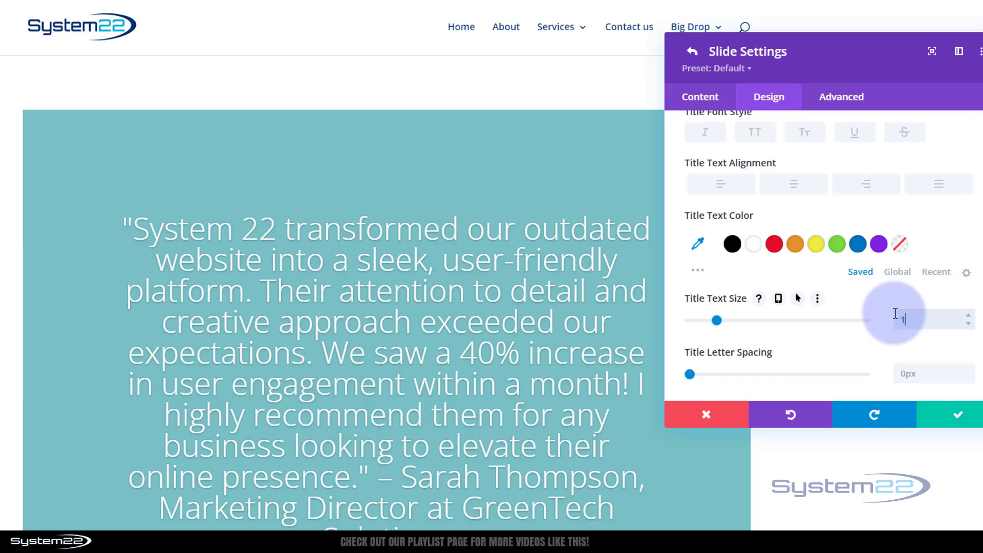
type("18px")
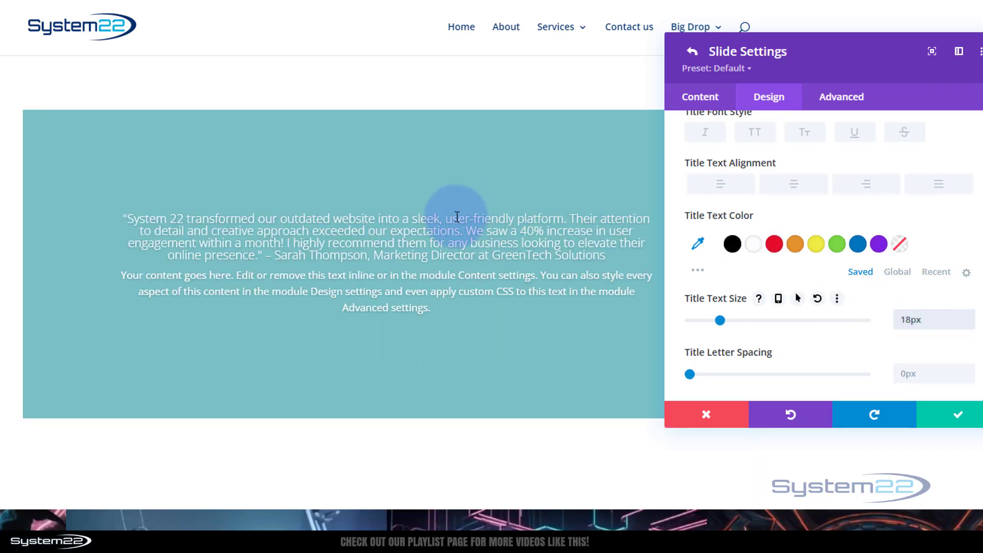
Set the slide's title line height to 1.3em
scroll(736, 272, "down", 5)
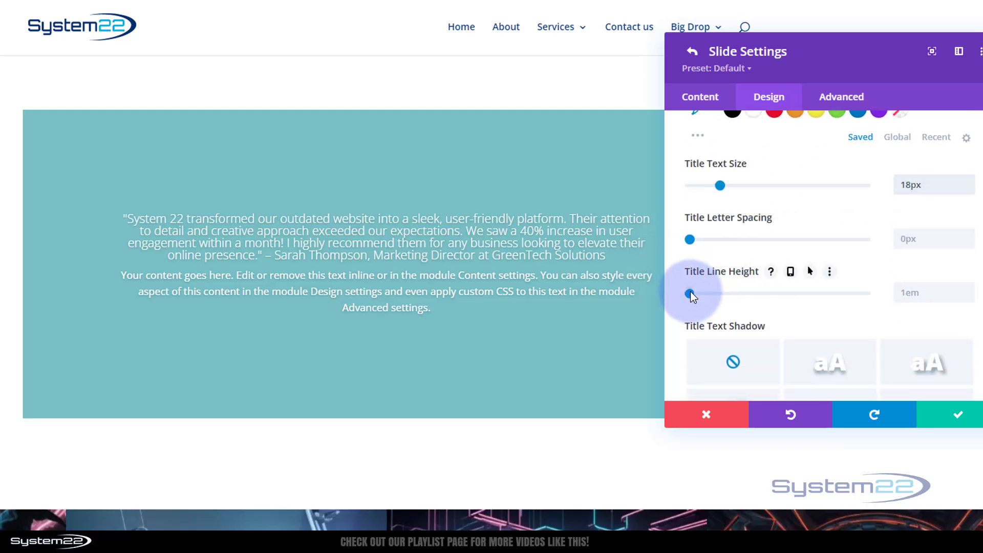
left_click(693, 293)
left_click_drag(693, 292, 686, 292)
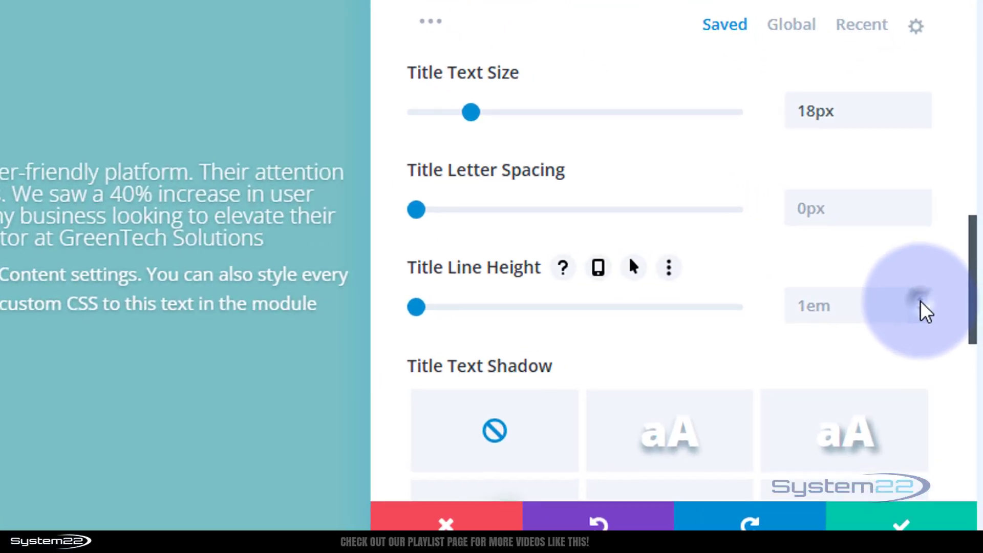
left_click(968, 288)
left_click(968, 289)
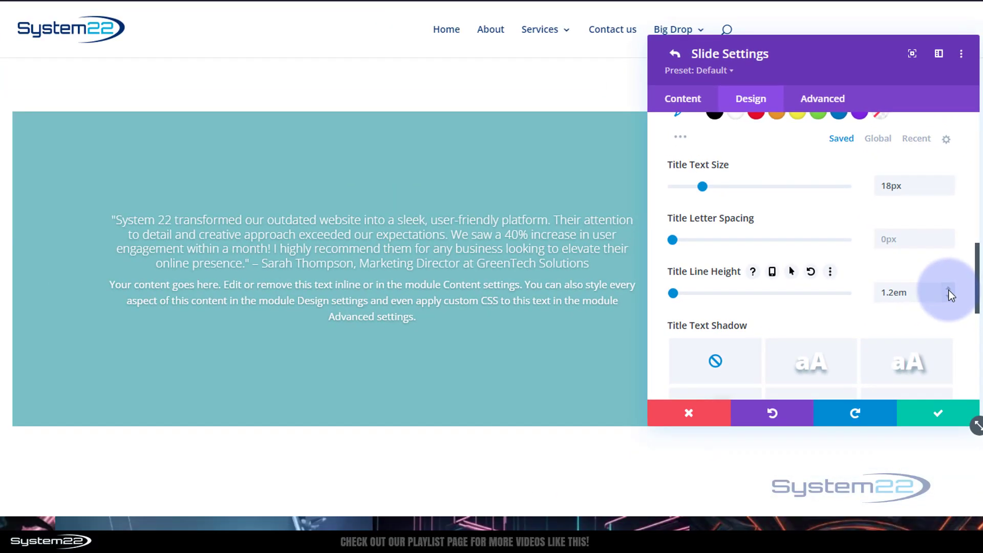
left_click(948, 291)
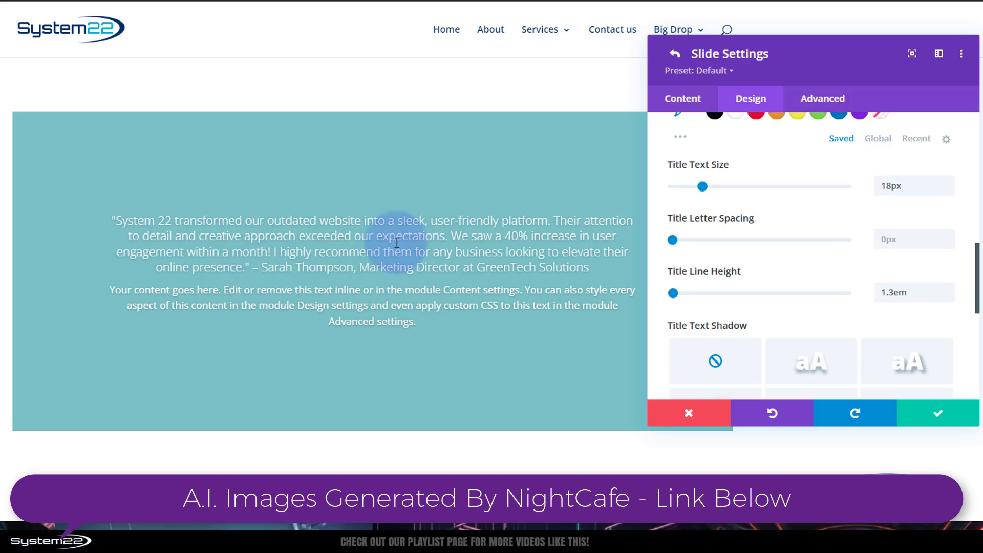
Copy the author credit at the end of the slide's title, including its dash, and delete it from the title
left_click(679, 102)
left_click(763, 165)
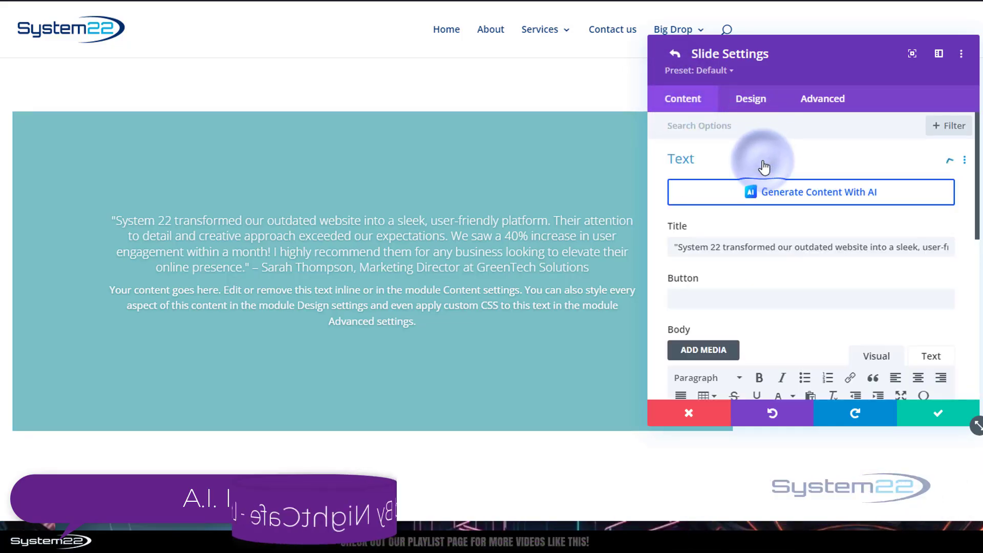
left_click(836, 251)
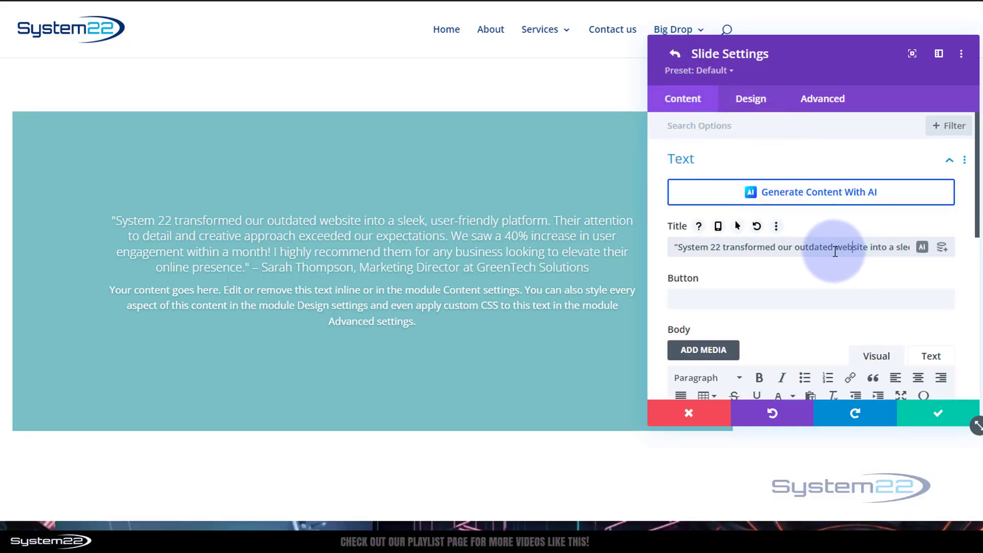
key("Right")
key("Right")
key("Right")
key("Right")
key("Right")
key("Right")
key("Right")
key("Right")
key("Right")
key("Right")
key("Right")
key("Right")
key("Right")
key("Right")
key("Right")
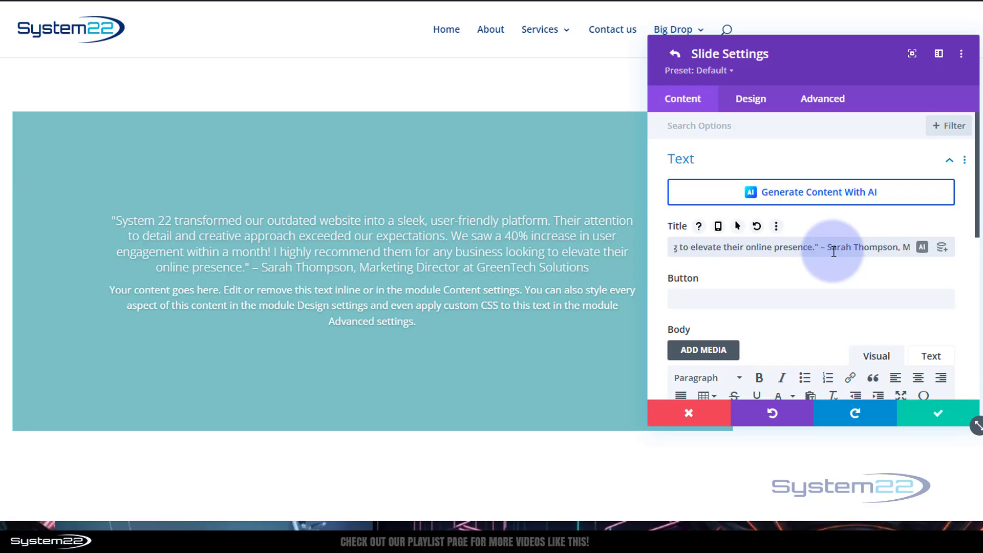
key("Right")
key("Right")
key("Right")
key("Right")
key("Right")
key("Right")
key("Right")
key("Right")
key("Right")
key("Right")
key("Right")
key("Right")
key("Right")
key("Right")
key("Right")
key("Right")
key("Right")
key("Right")
key("Right")
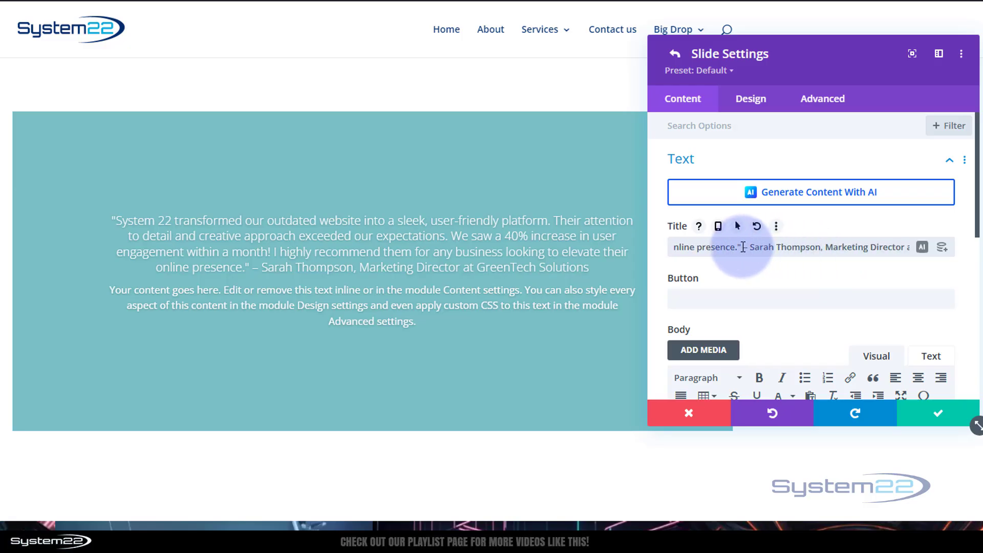
left_click_drag(743, 247, 978, 250)
key("ctrl+c")
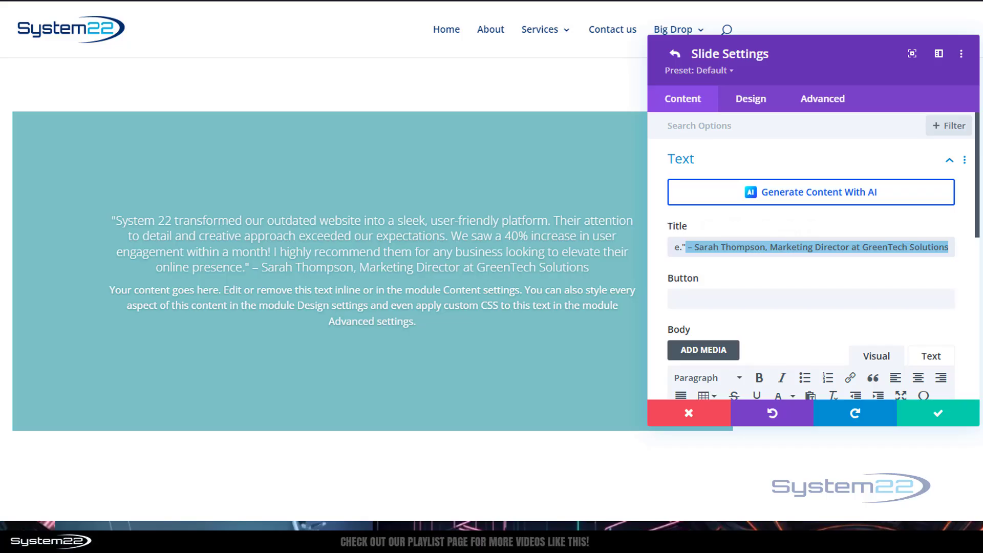
key("BackSpace")
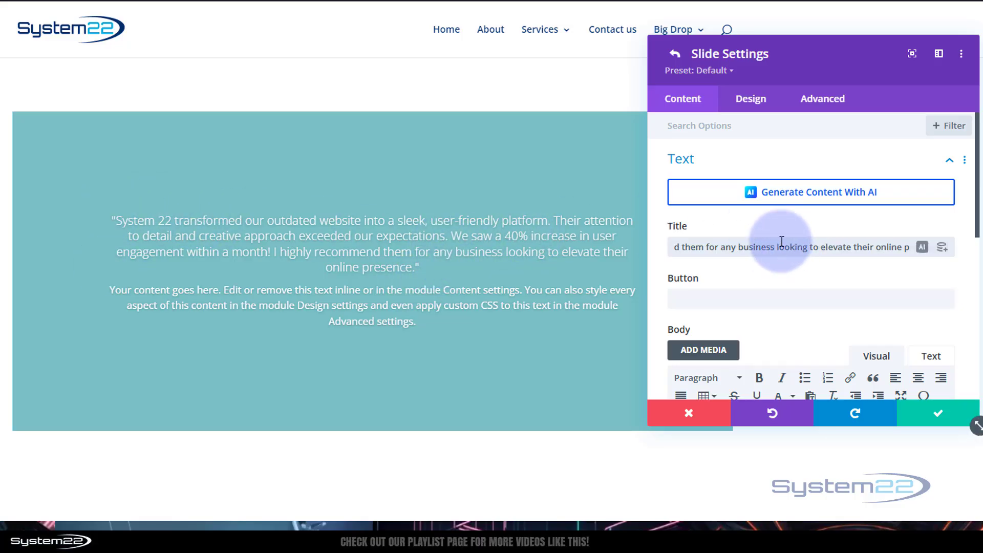
Replace the slide's placeholder body text with the copied author credit and remove its leading dash
scroll(778, 242, "down", 3)
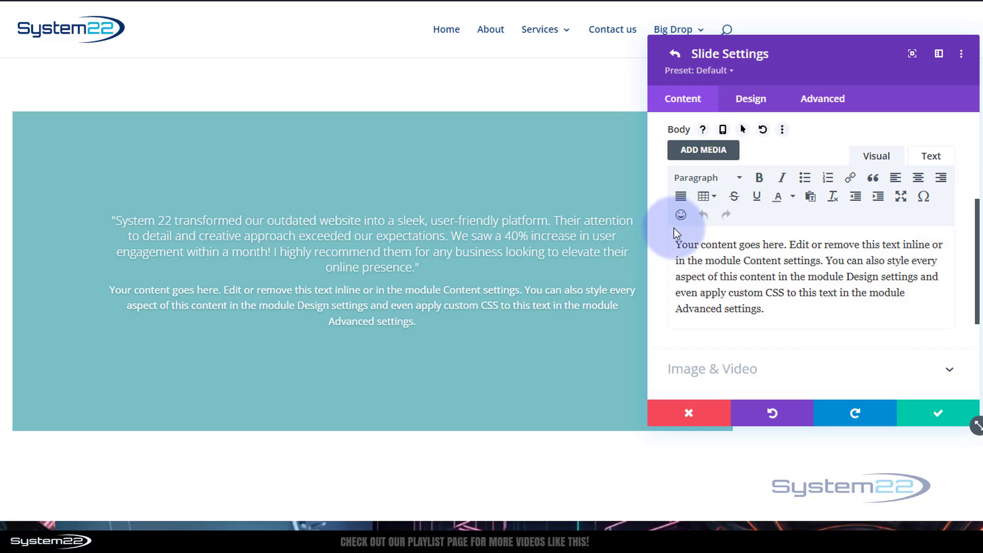
left_click_drag(765, 309, 676, 244)
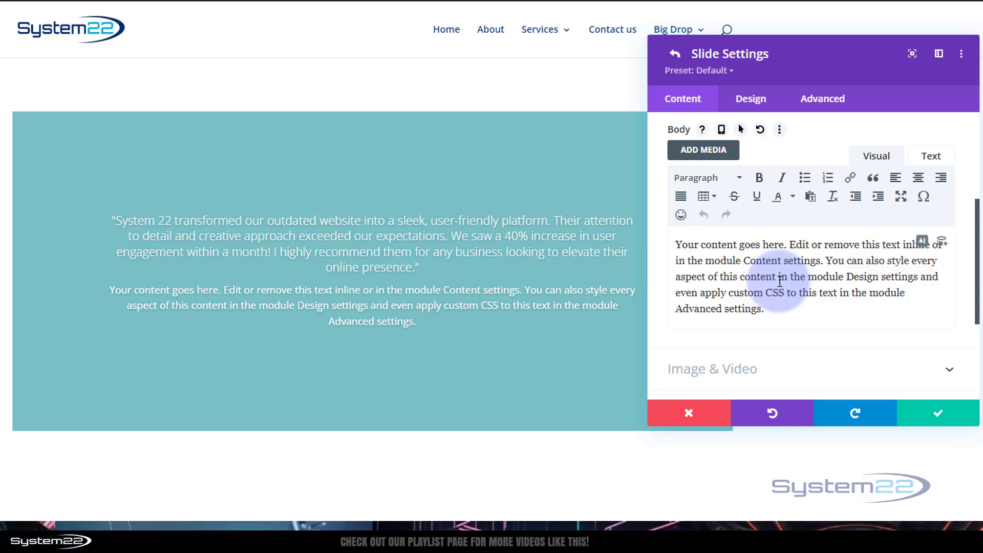
key("ctrl+v")
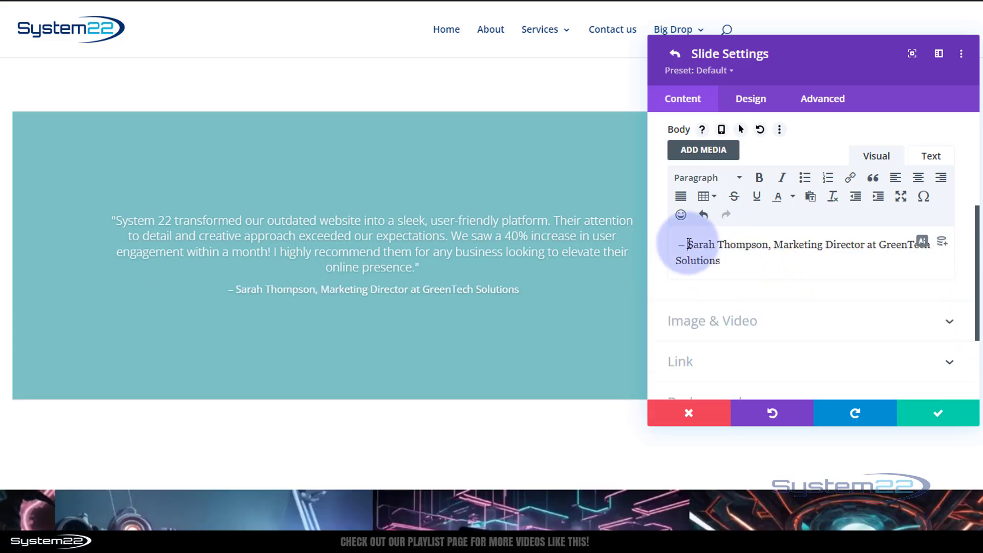
key("BackSpace")
key("BackSpace")
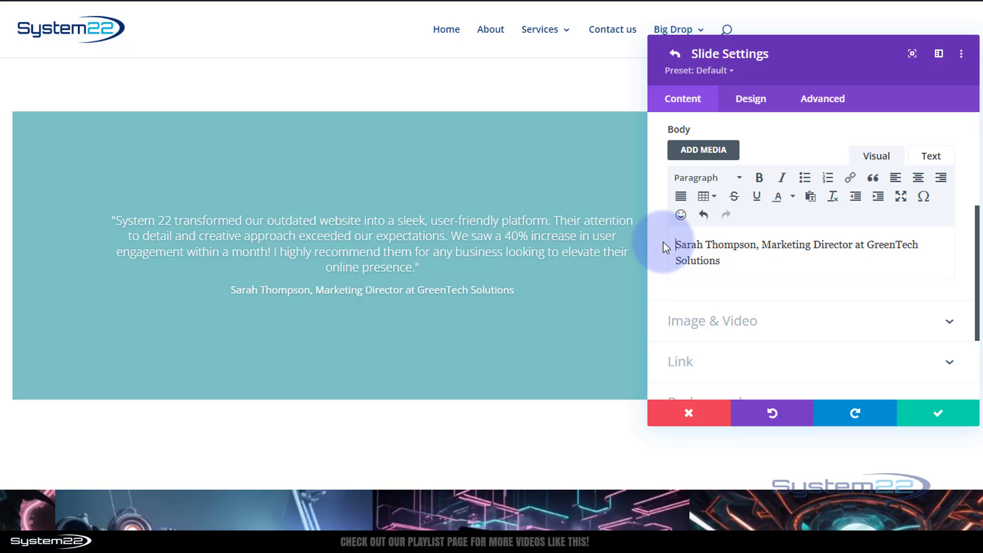
Move the author's job title and company to a separate paragraph in the body and remove the comma after the name
left_click(763, 245)
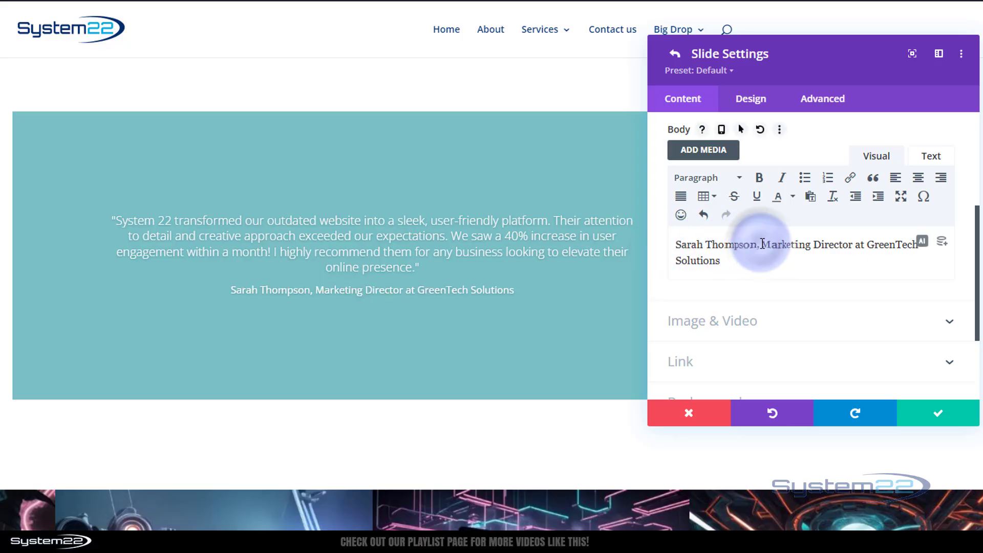
key("Return")
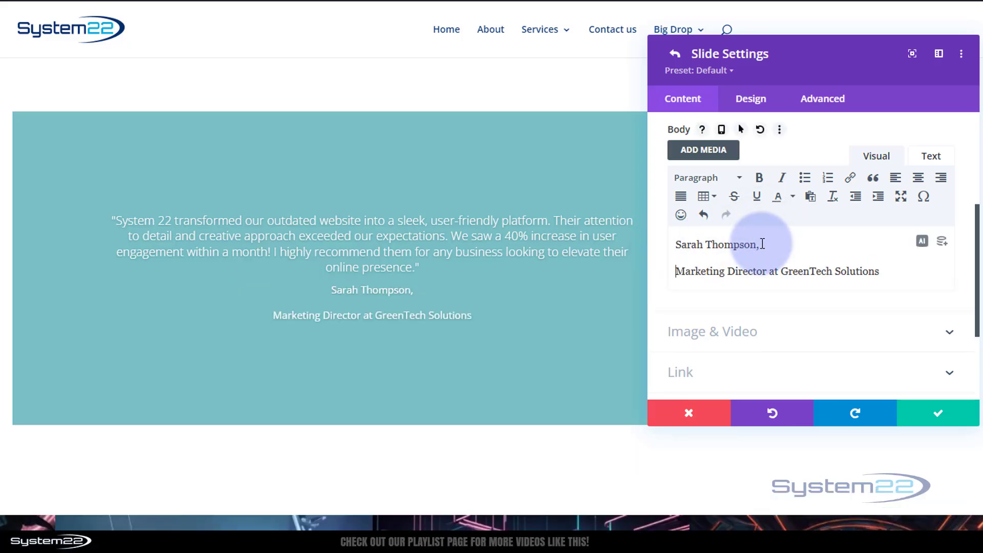
left_click(796, 244)
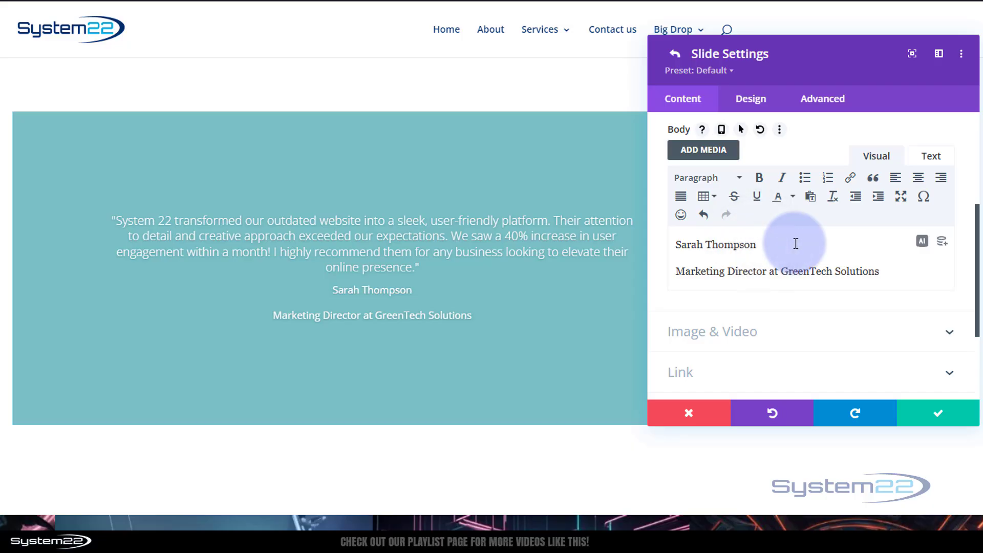
Make the author's name in the body bold and format it as Heading 3
left_click_drag(768, 245, 698, 213)
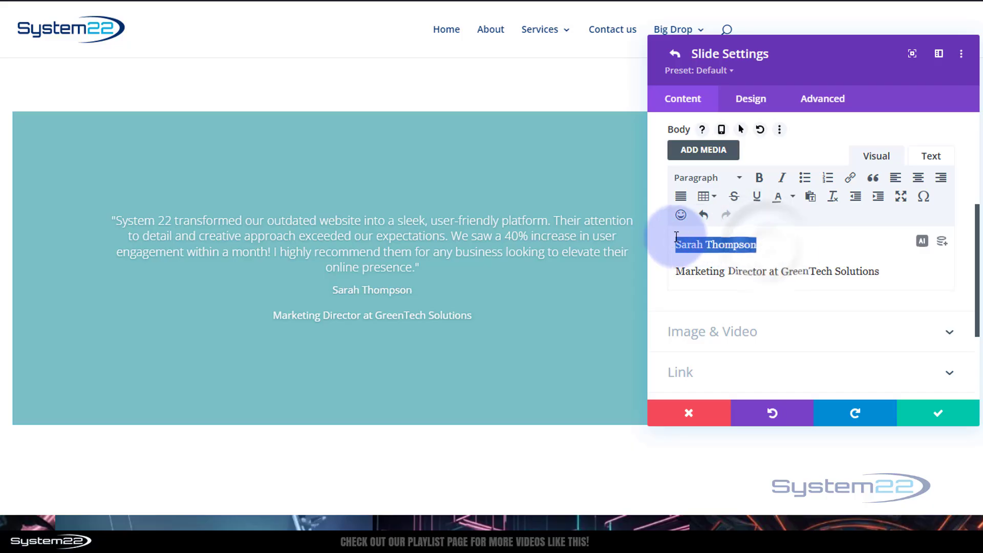
left_click(760, 179)
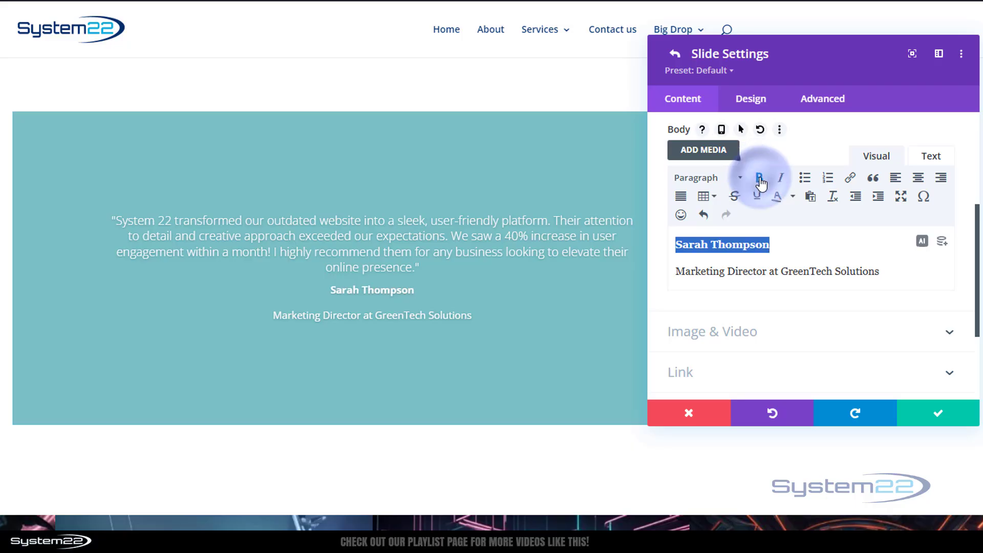
left_click(720, 182)
left_click(718, 283)
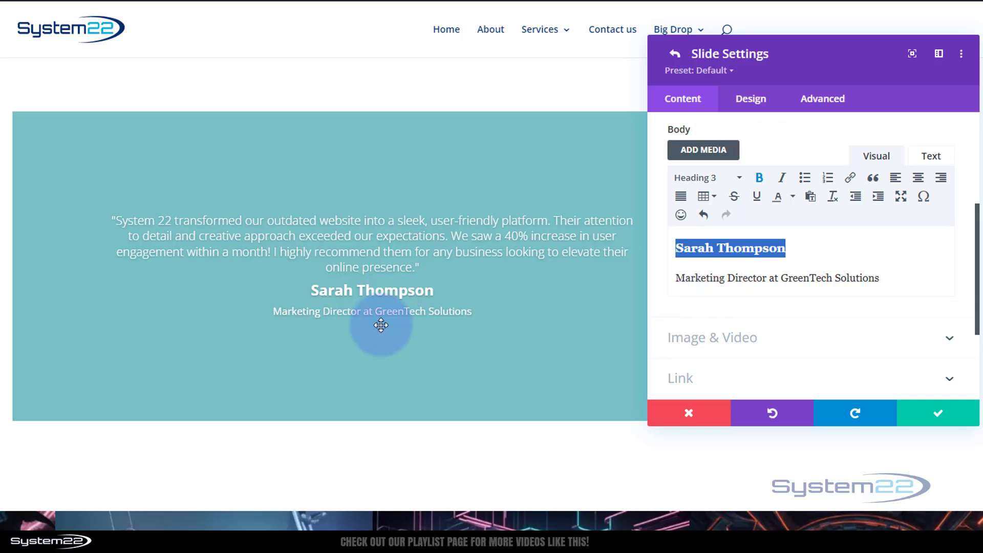
Set the slide's title text alignment to justified
left_click(760, 106)
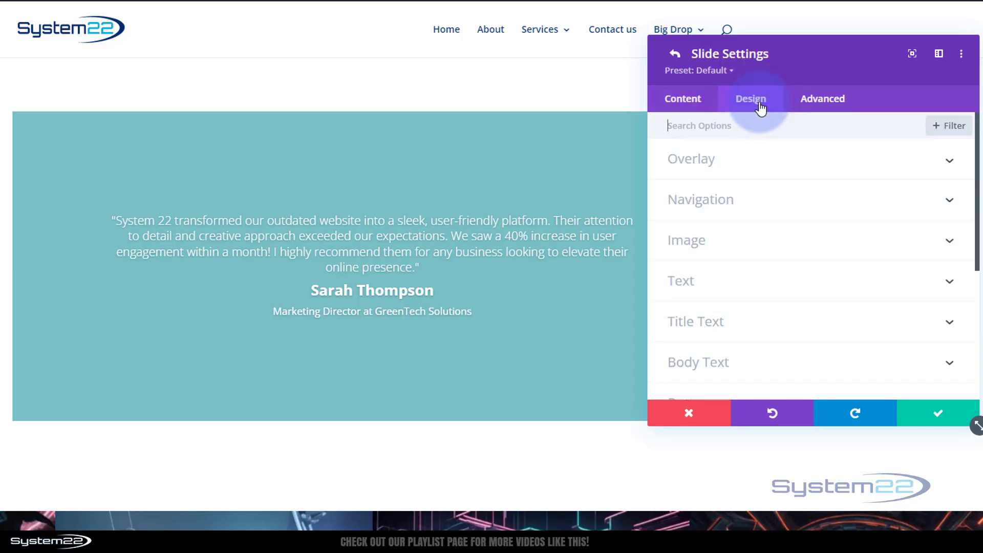
left_click(789, 319)
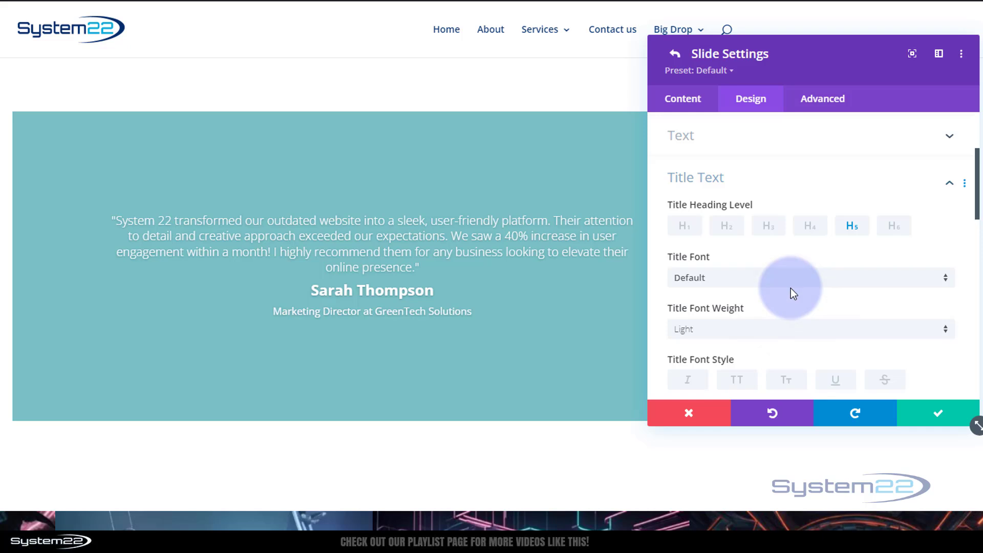
scroll(790, 288, "down", 1)
scroll(790, 288, "down", 3)
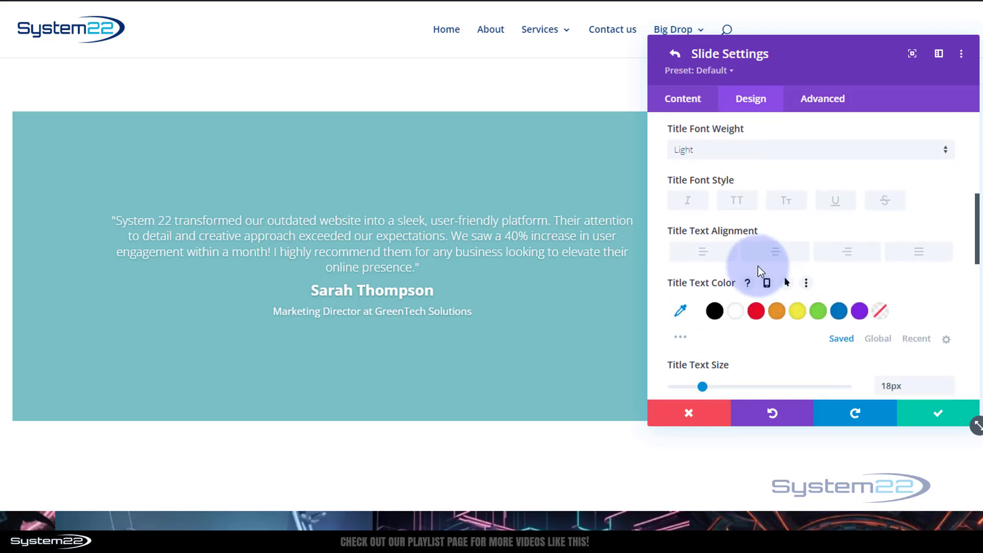
left_click(919, 259)
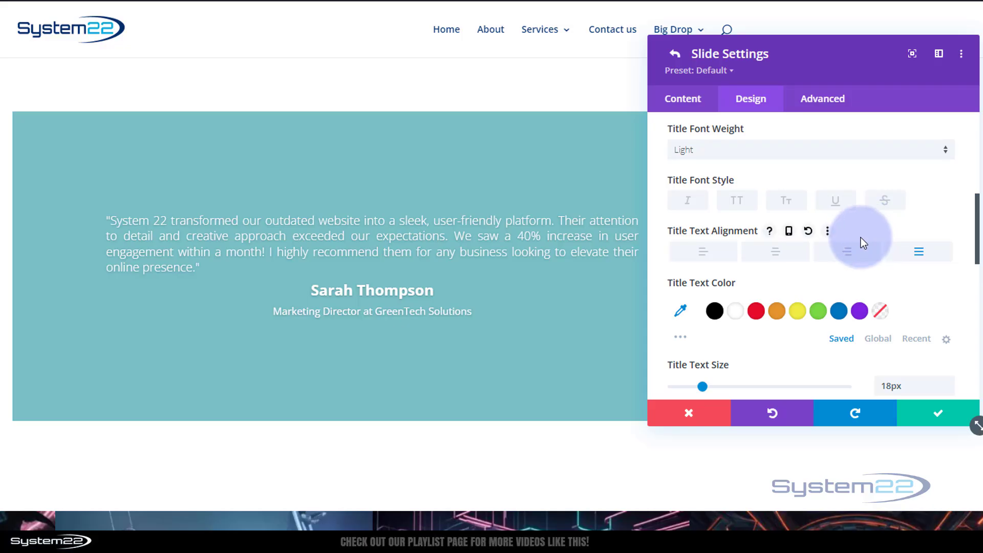
Make the slide's body text italic and set its alignment to justified
scroll(862, 240, "down", 4)
scroll(861, 240, "down", 7)
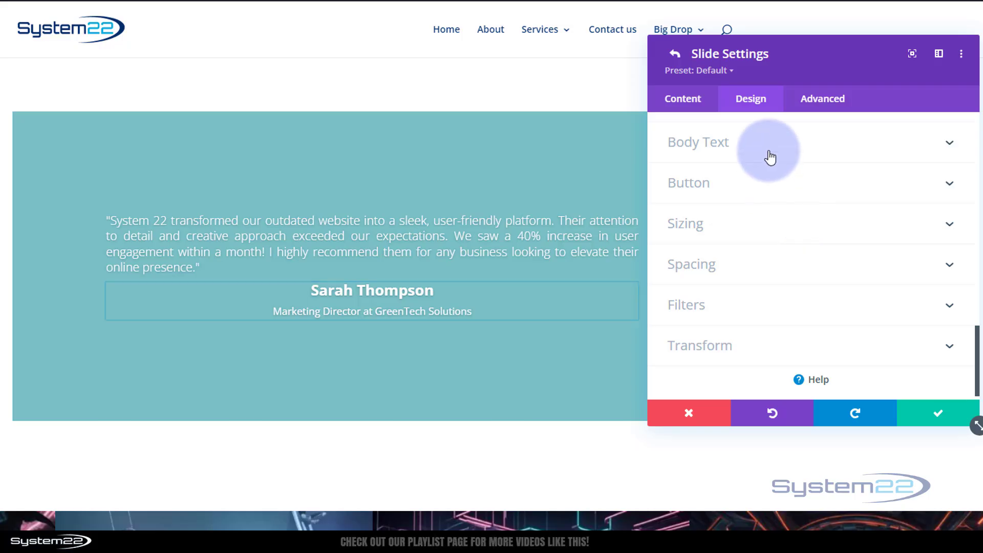
left_click(772, 153)
scroll(756, 306, "down", 1)
left_click(687, 190)
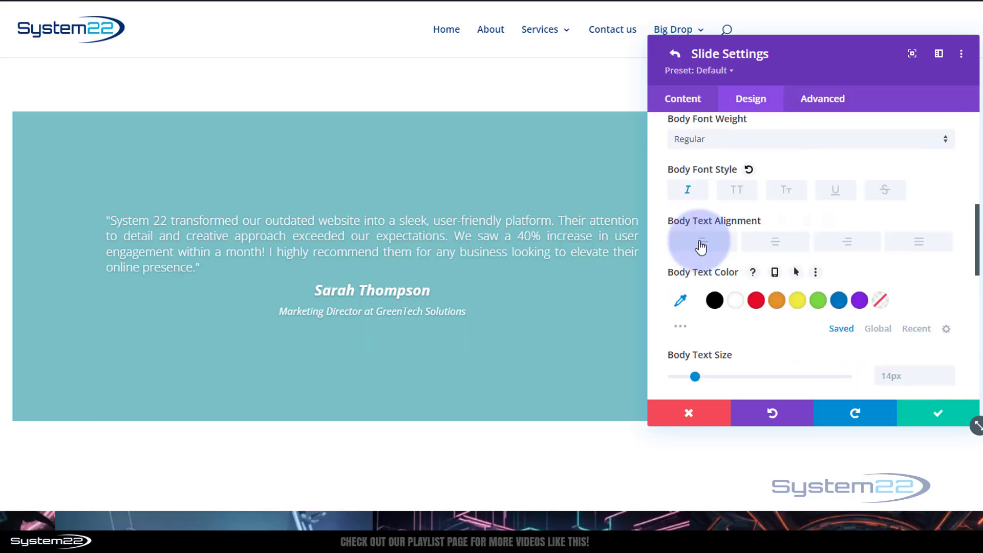
left_click(701, 243)
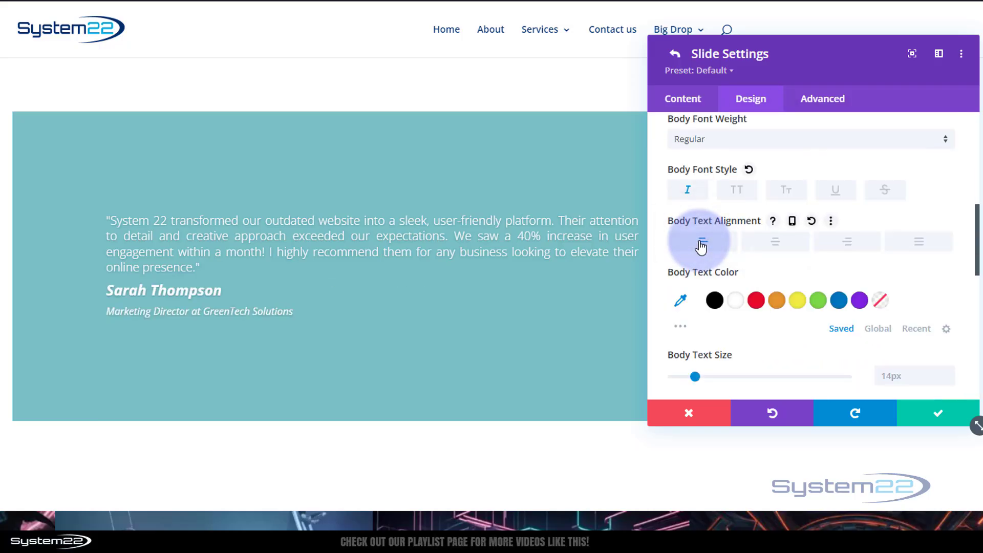
left_click(918, 243)
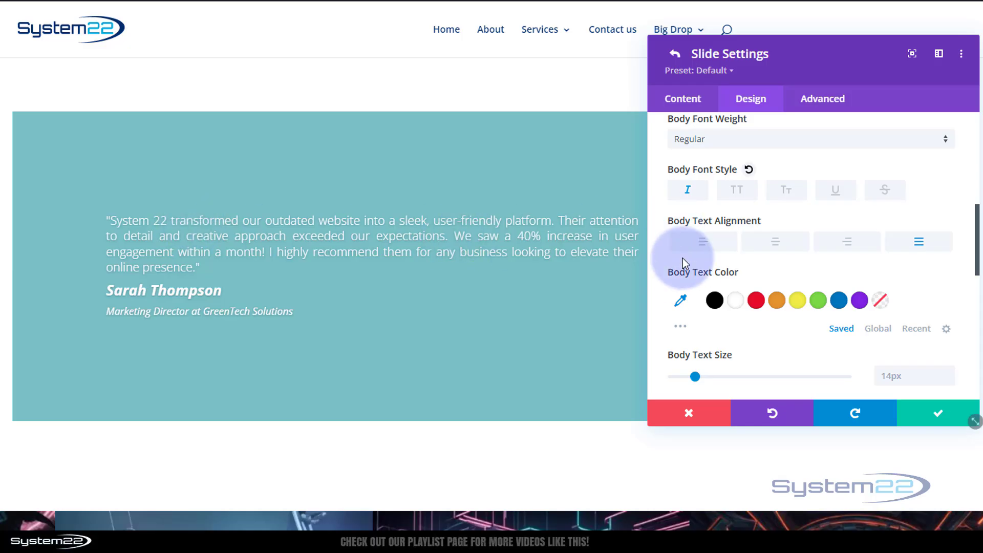
Align the slide's title text left and make it italic
scroll(784, 285, "up", 4)
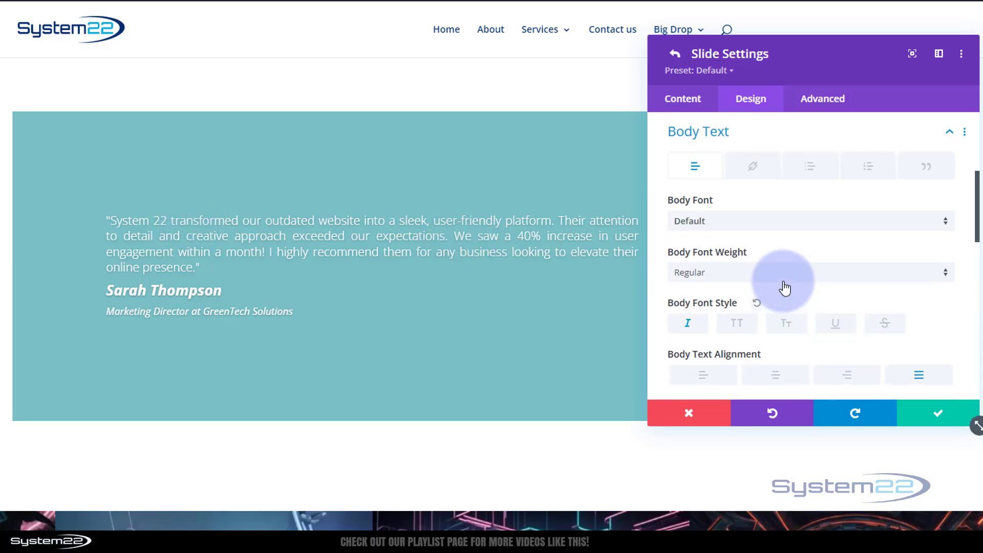
scroll(786, 288, "up", 1)
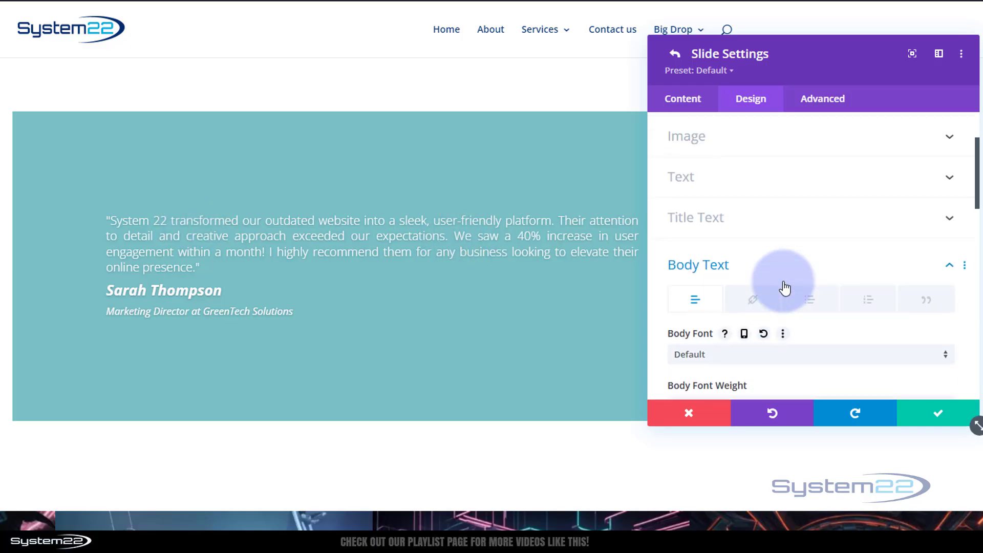
scroll(785, 289, "up", 2)
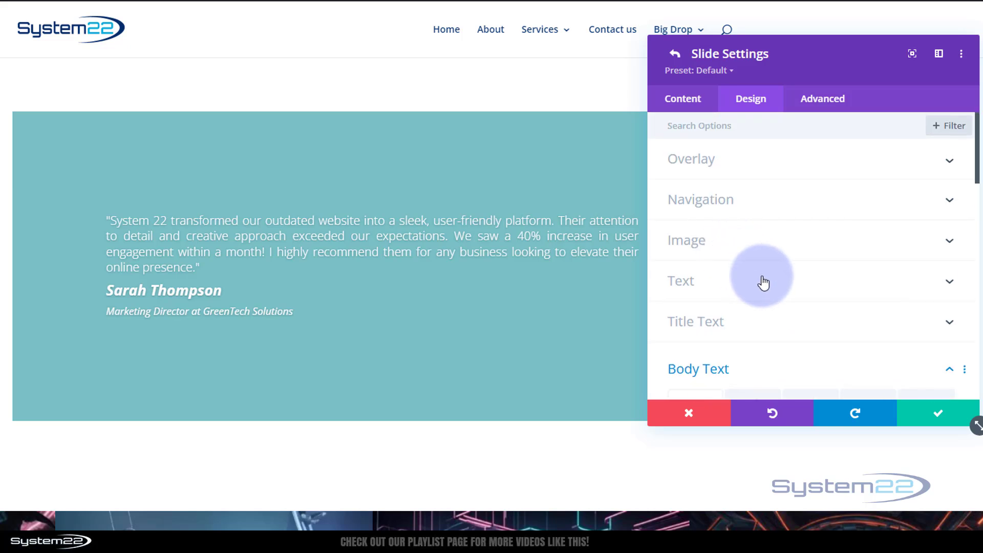
left_click(770, 323)
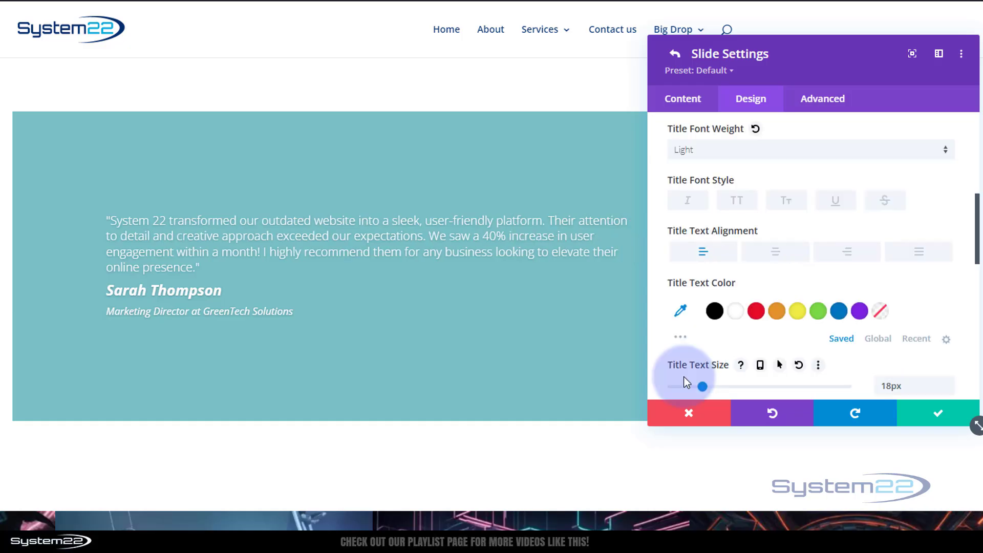
scroll(727, 349, "down", 3)
left_click(686, 208)
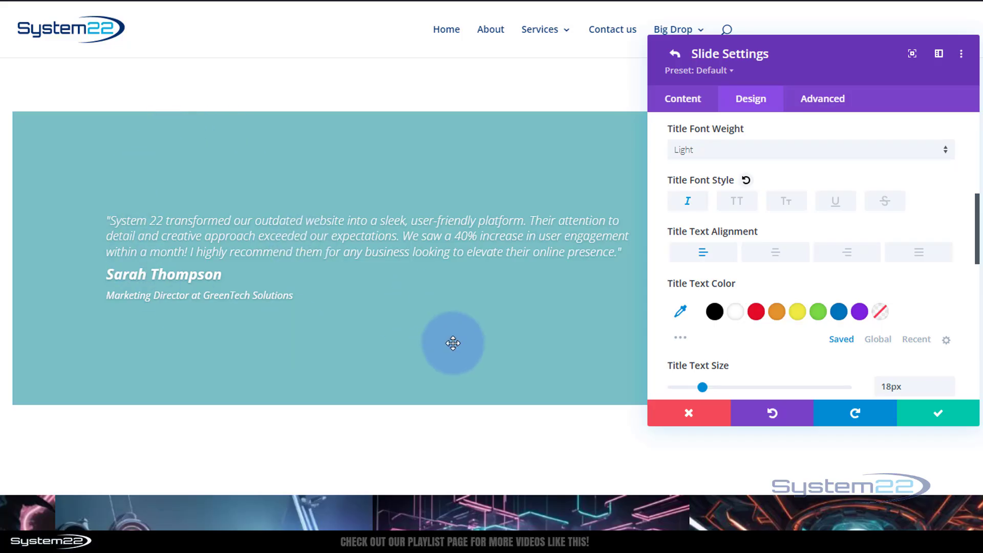
scroll(453, 343, "down", 1)
scroll(453, 343, "up", 1)
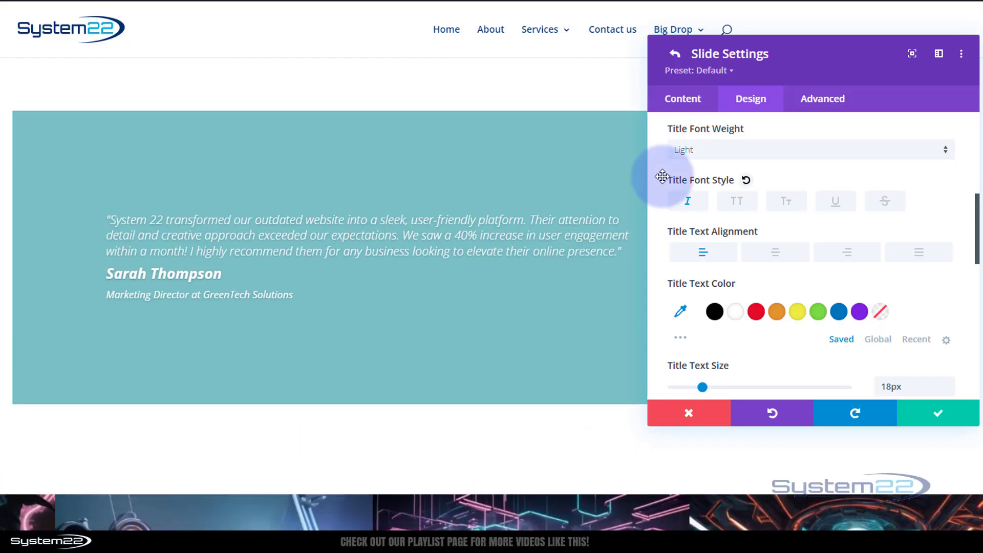
Set the slide's background color to the saved blue swatch
left_click(688, 101)
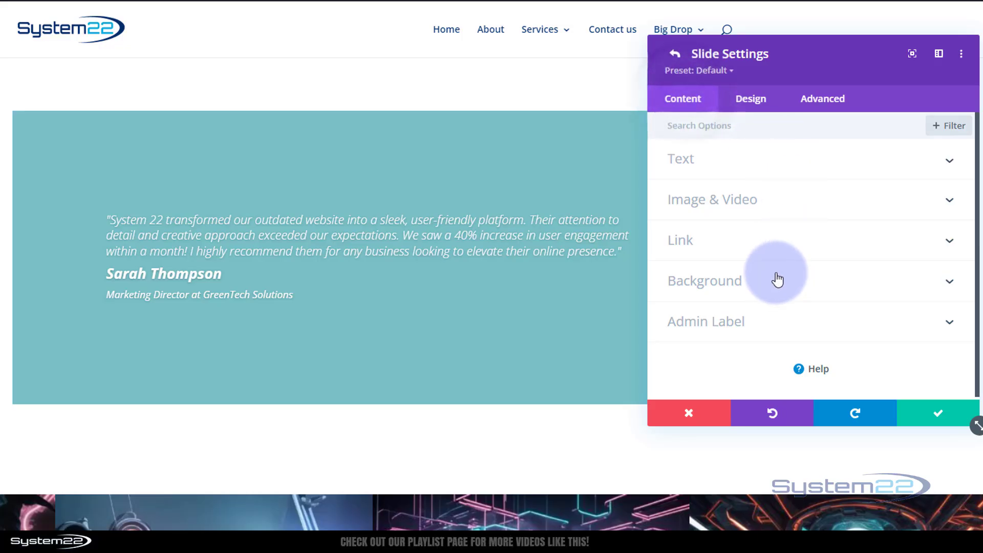
left_click(764, 285)
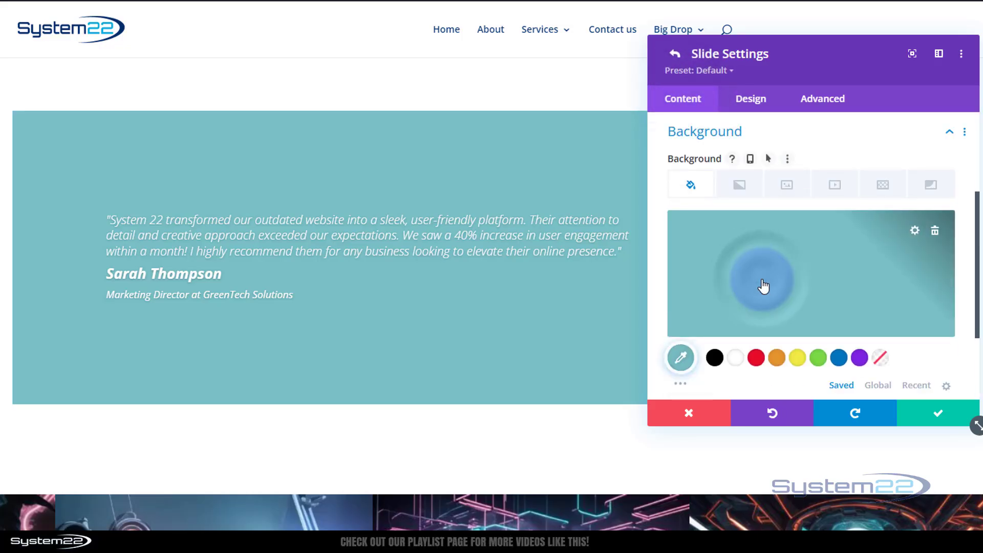
left_click(840, 358)
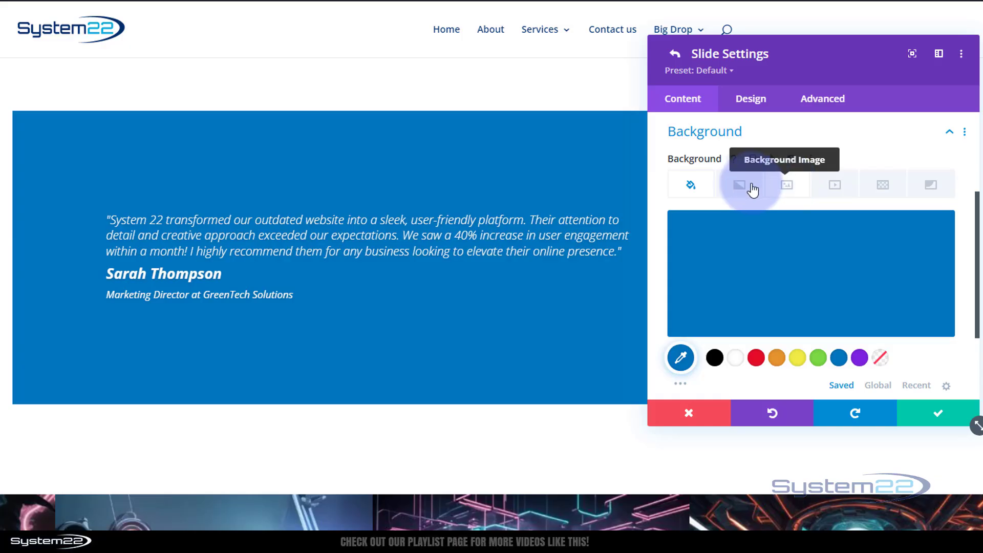
Set the futuristic office image G68m11aKRIXsDw3gvGuV-1-xa0ux.jpg from the media library as the slide's background image
left_click(787, 185)
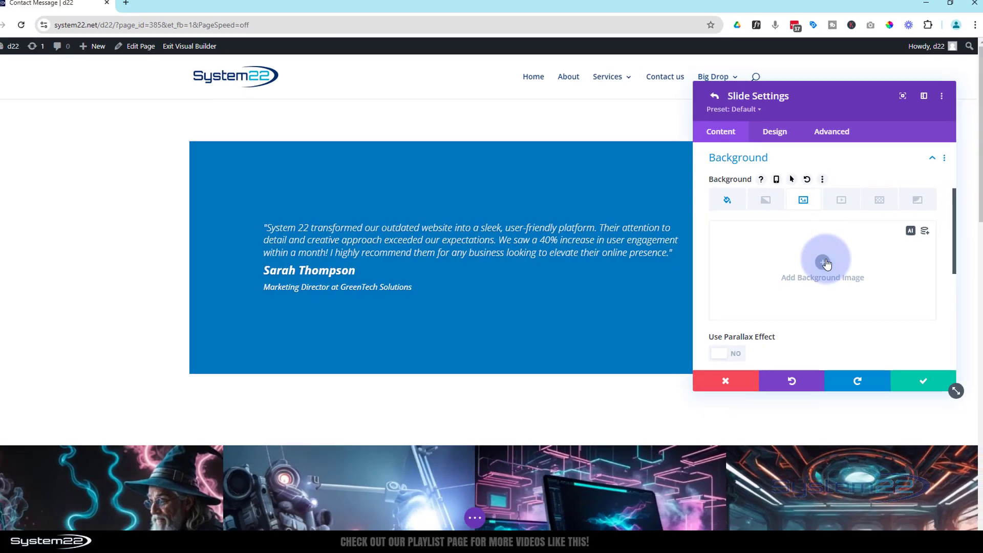
left_click(813, 263)
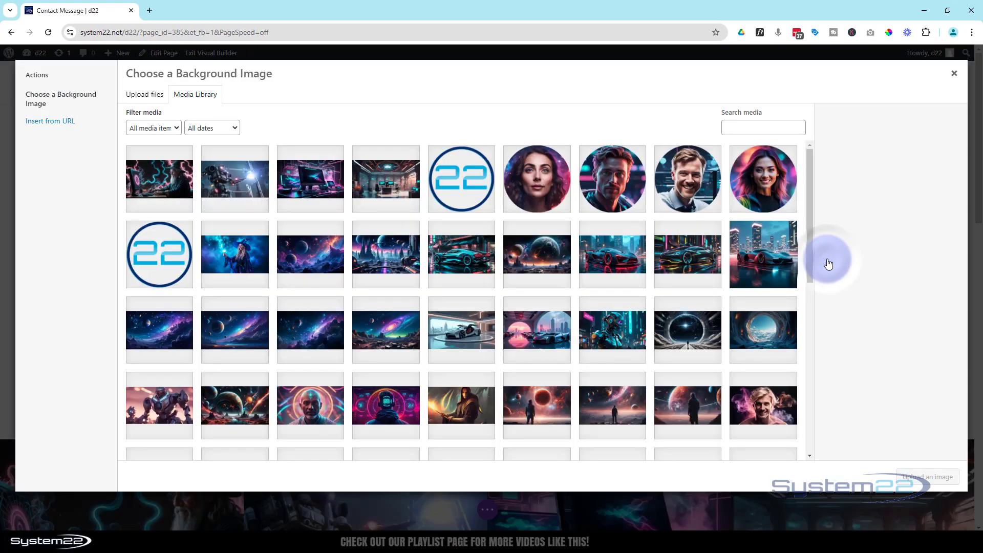
left_click(385, 169)
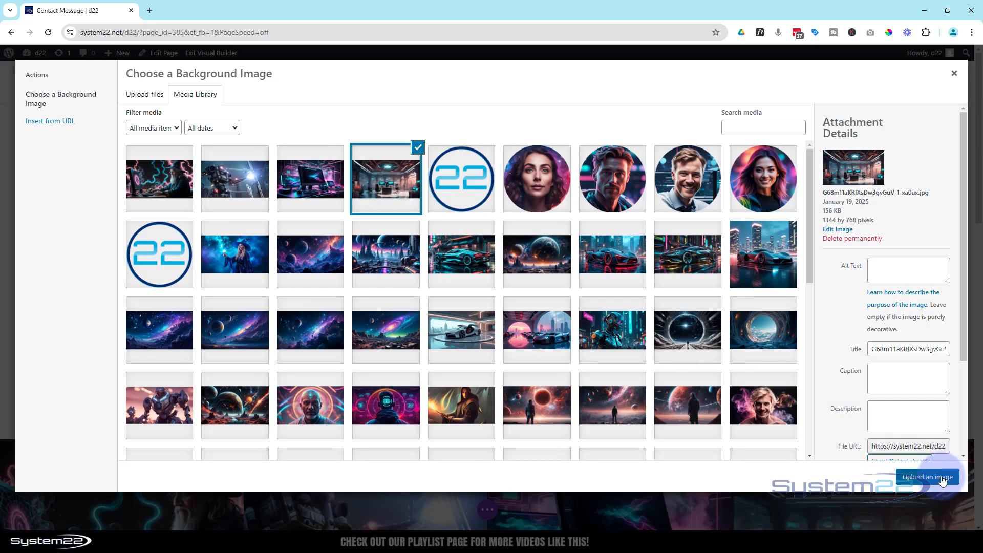
left_click(927, 478)
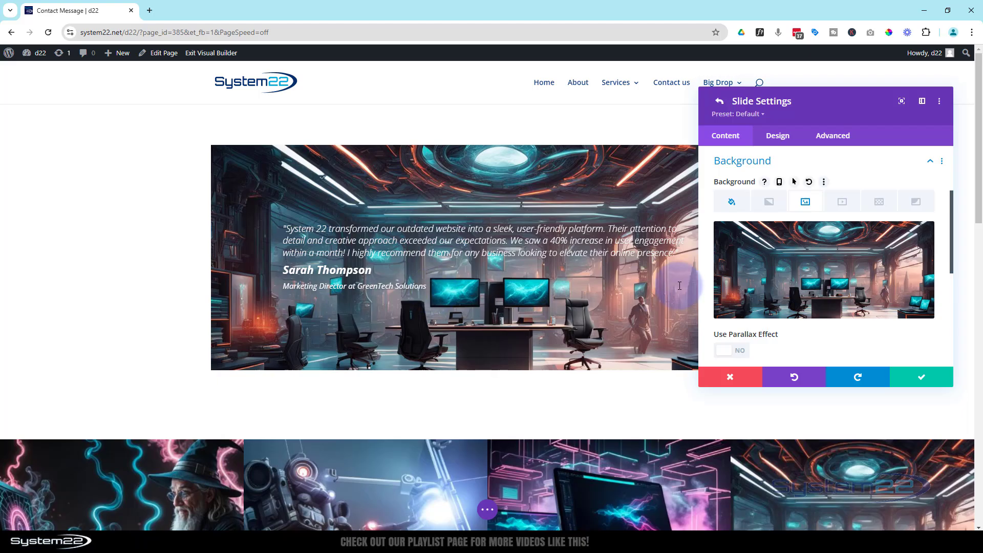
Set the slide's background image blend to Multiply
mouse_move(820, 257)
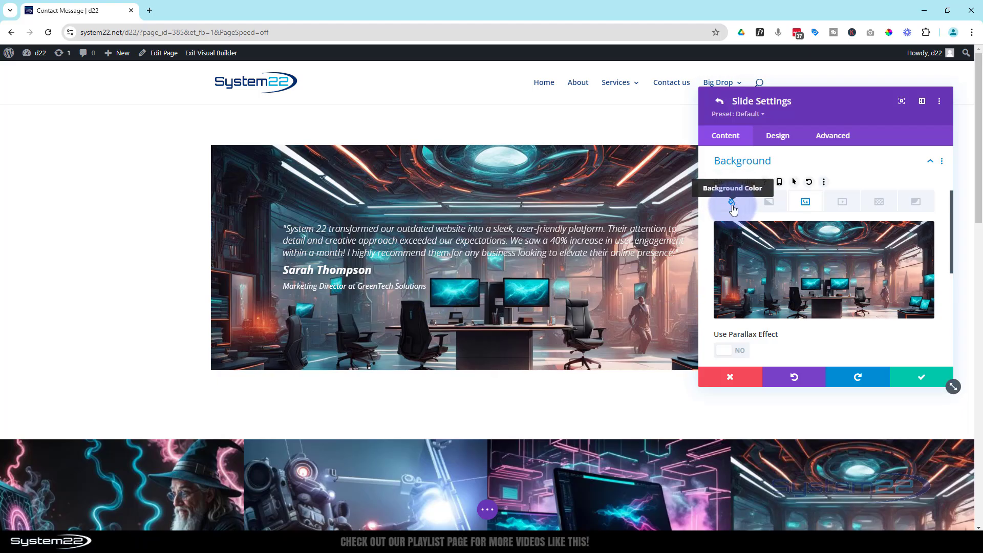
scroll(847, 267, "down", 4)
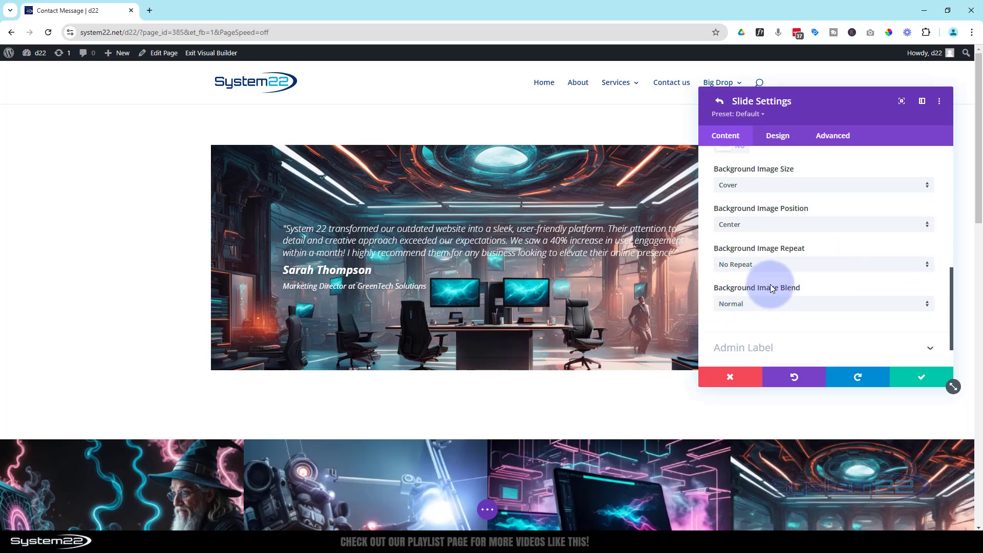
left_click(802, 312)
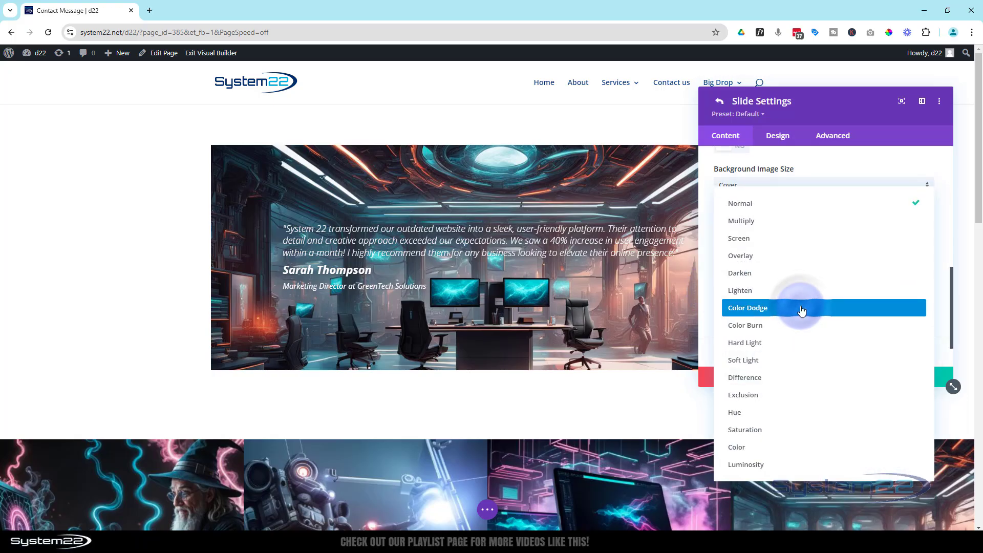
left_click(749, 221)
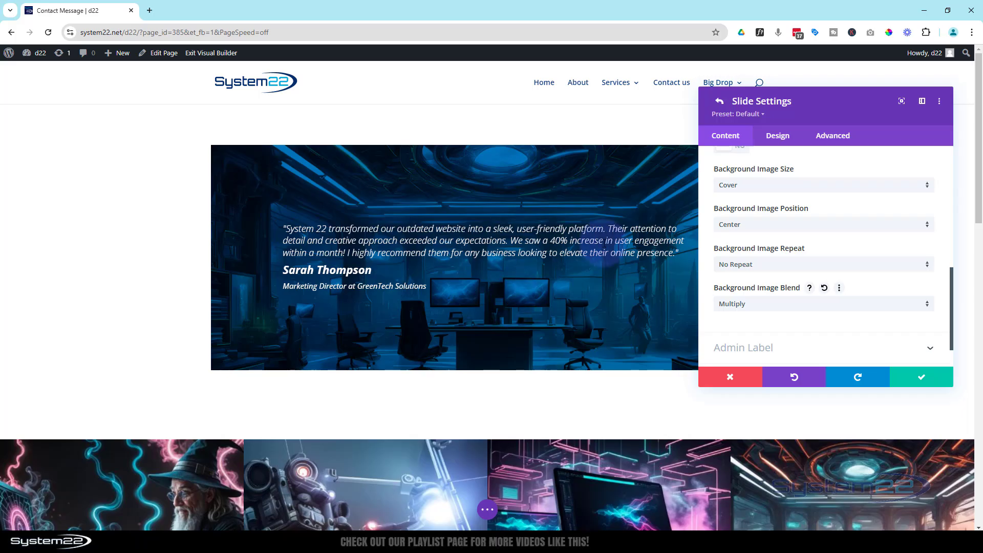
Darken the slide's background color to #074193 and save the slide settings
scroll(762, 280, "up", 3)
scroll(762, 281, "up", 2)
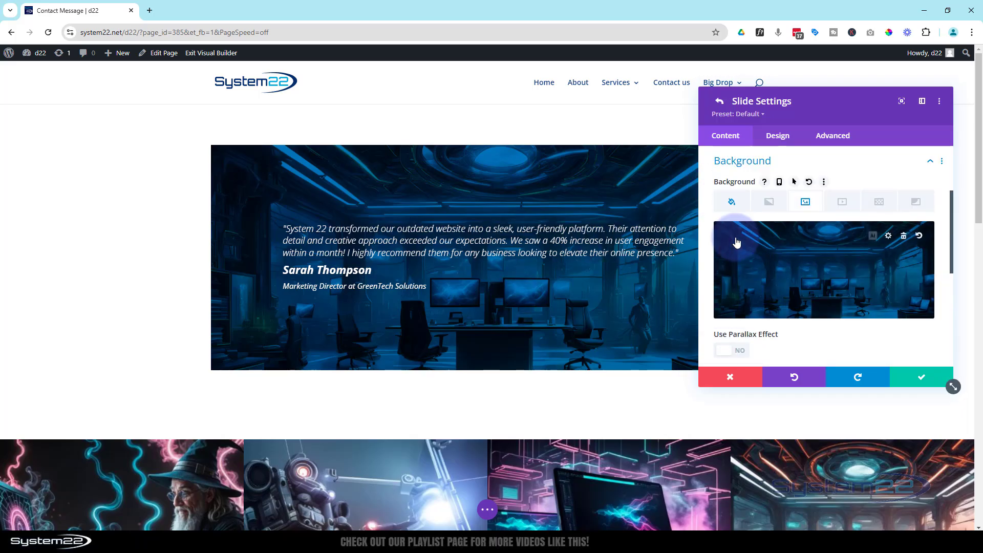
left_click(734, 202)
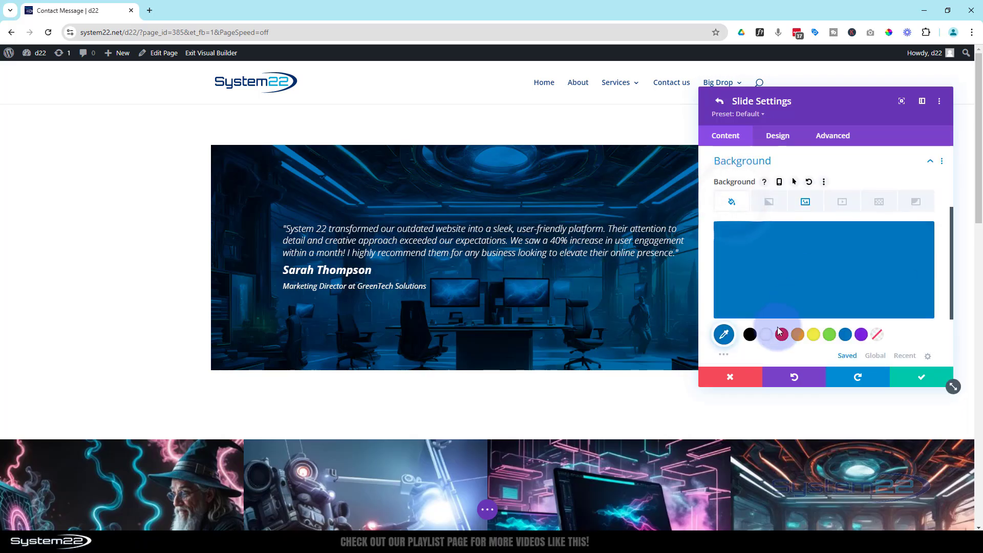
left_click(822, 267)
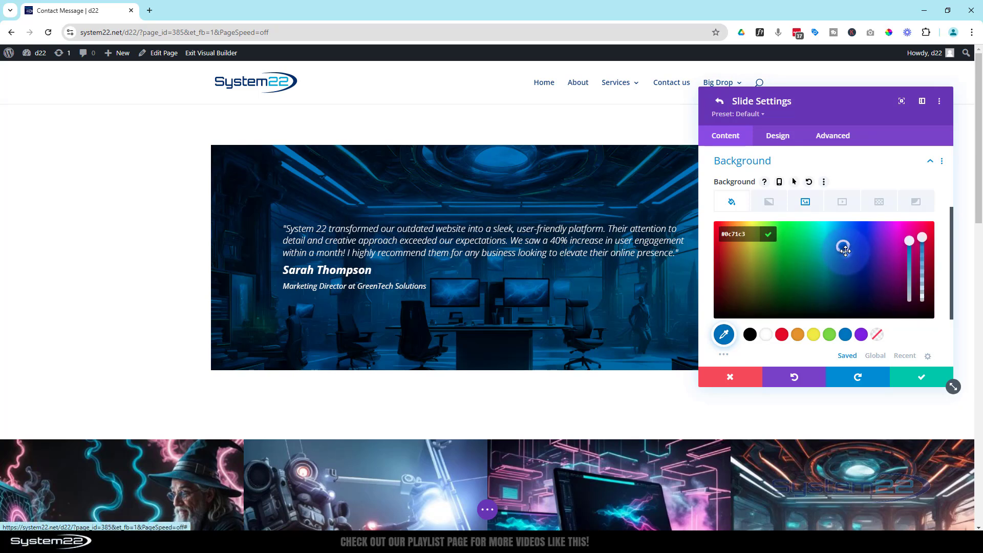
left_click(849, 266)
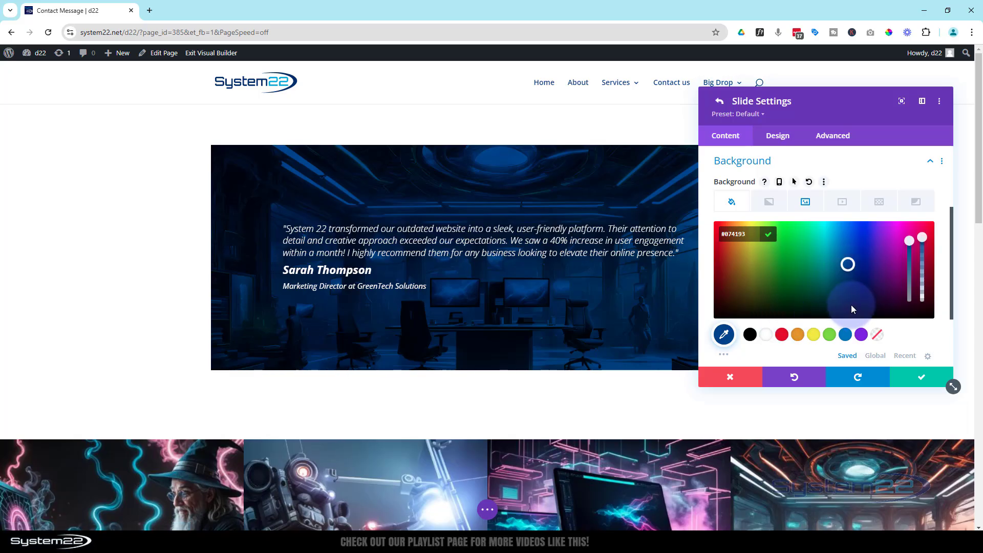
left_click(912, 382)
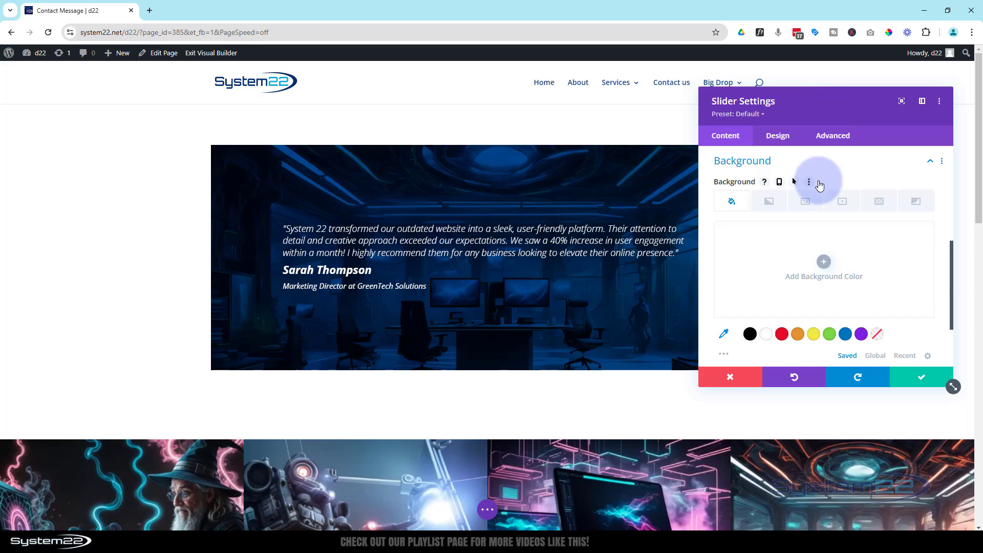
Duplicate the finished testimonial slide in the slider's slide list
scroll(816, 251, "up", 2)
scroll(816, 251, "up", 3)
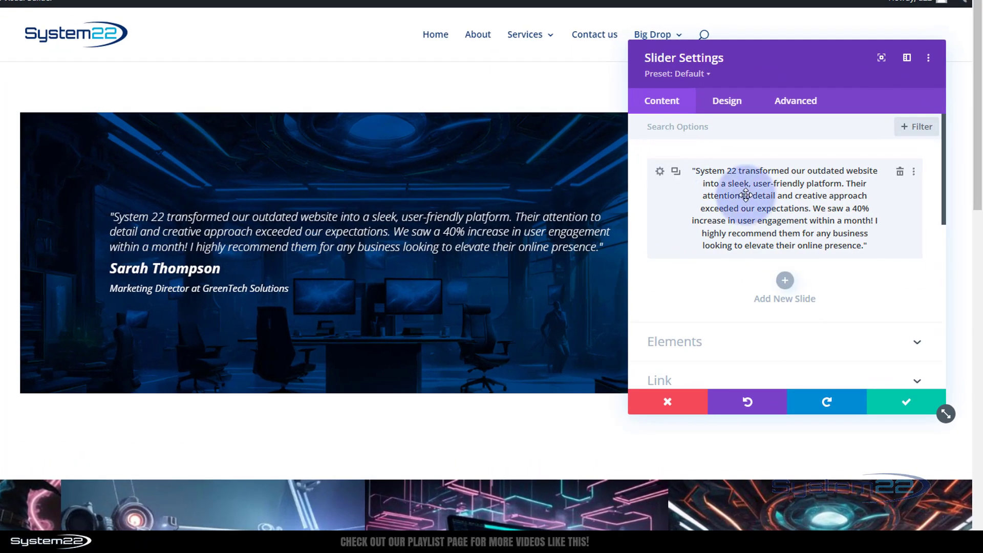
left_click(676, 172)
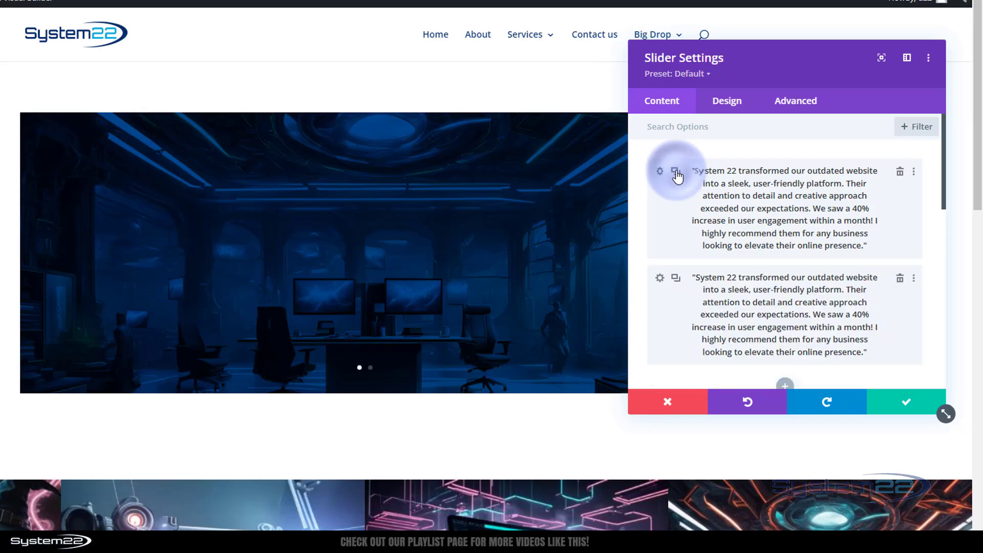
Replace the duplicated slide's title with the full quote beginning "Working with System 22 was an absolute pleasure" and ending "compliment our new design!"
left_click(660, 279)
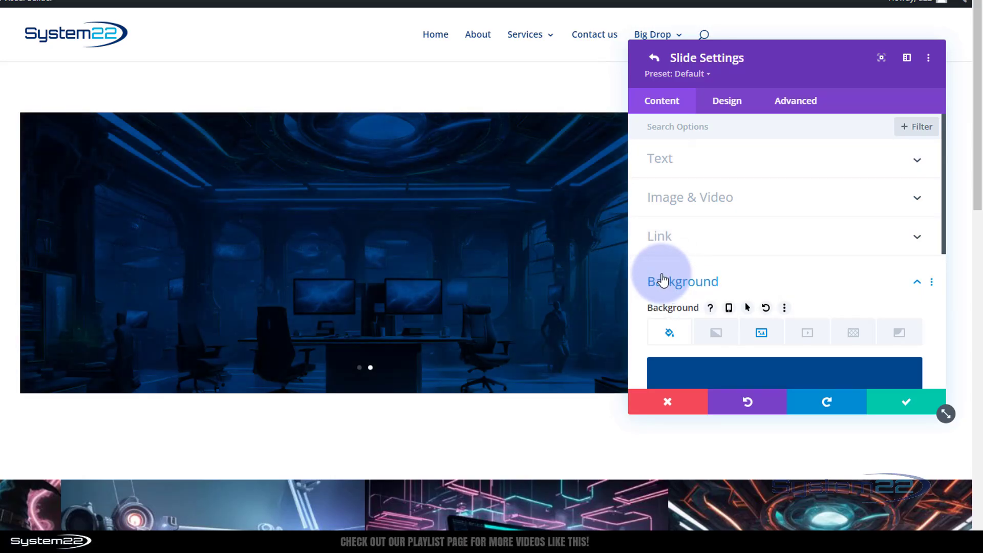
left_click(700, 169)
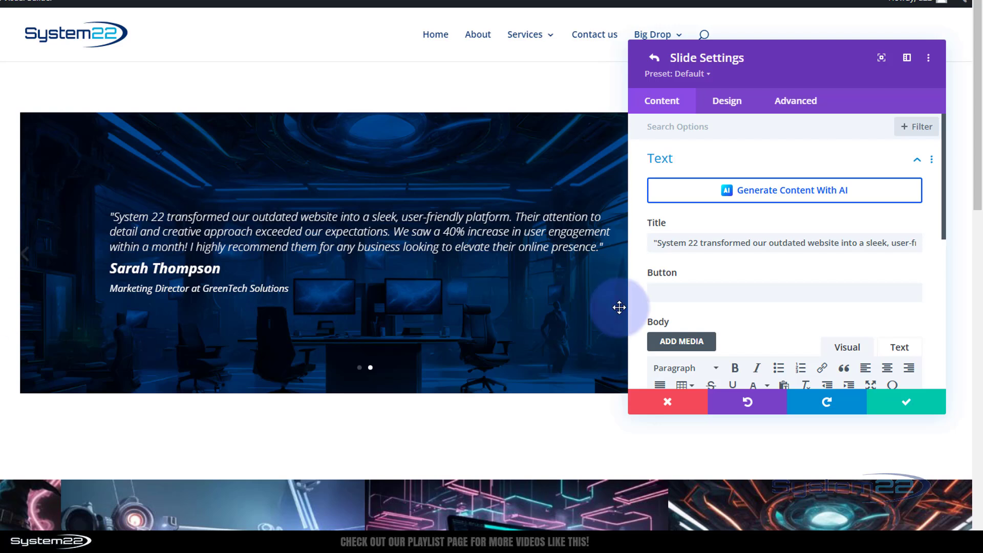
left_click(728, 243)
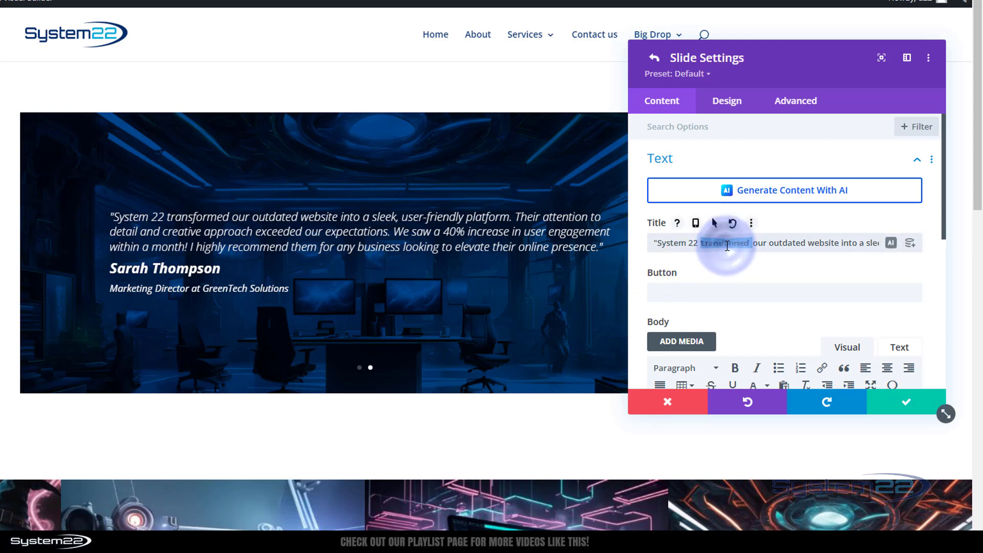
triple_click(730, 244)
type("\"Working with System 22 was an absolute pleasure. They delivered a stunning website on time and within budget. The team's technical expertise and customer service are second to none. Our clients frequently compliment our new design!\"")
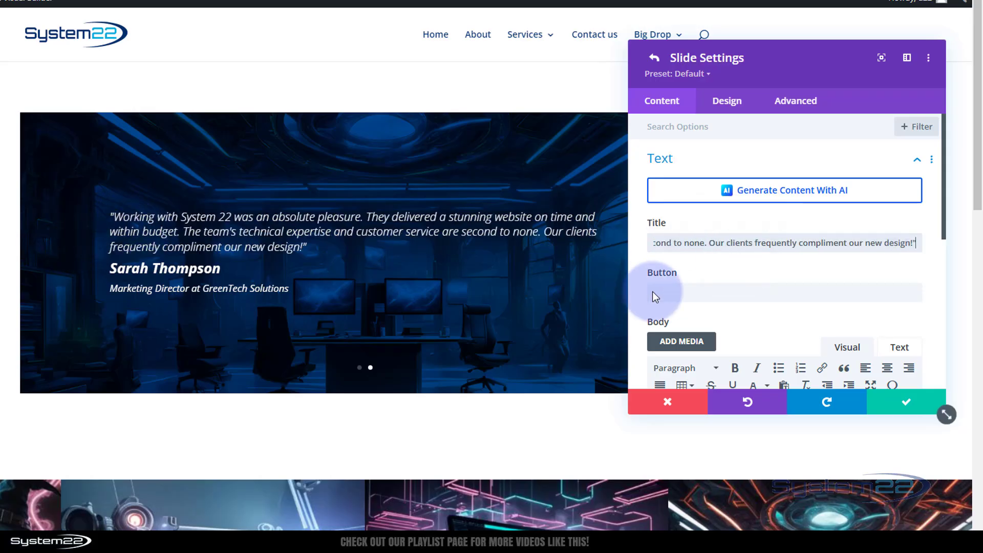
left_click(701, 285)
Replace the job title line in the second slide's body with "CEO of Horizon Financial Group", without the dash and author name
scroll(699, 281, "down", 3)
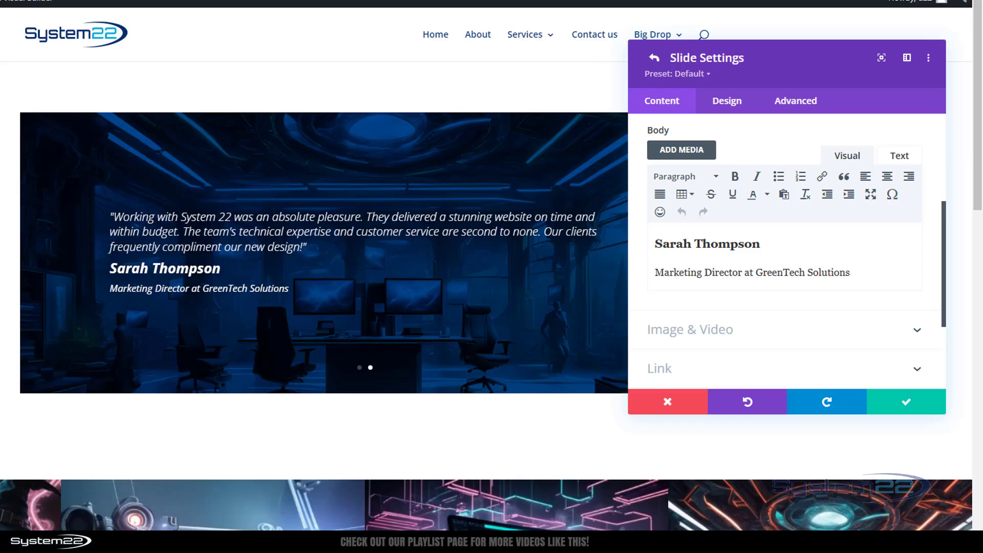
left_click(762, 243)
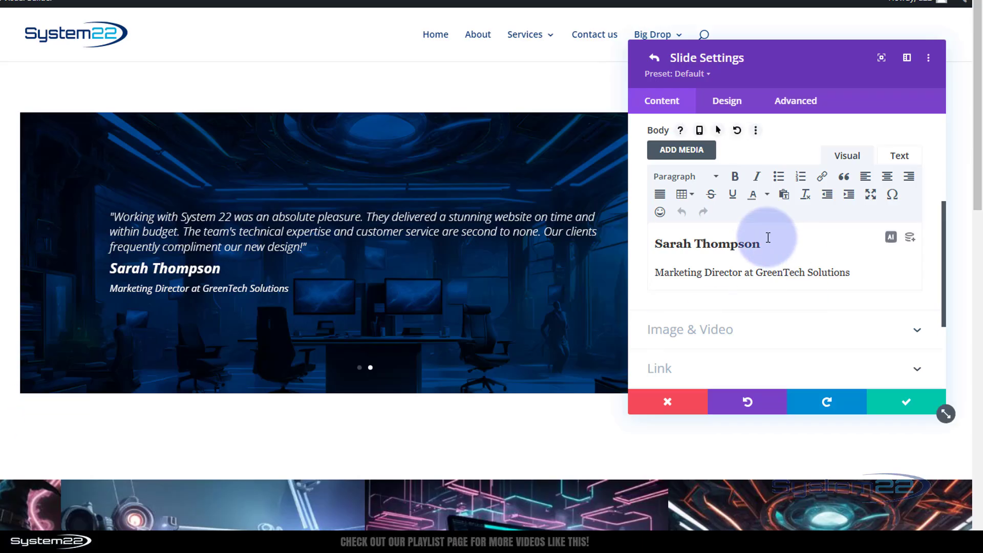
left_click_drag(852, 272, 649, 276)
type("– Michael Lee, CEO of Horizon Financial Group")
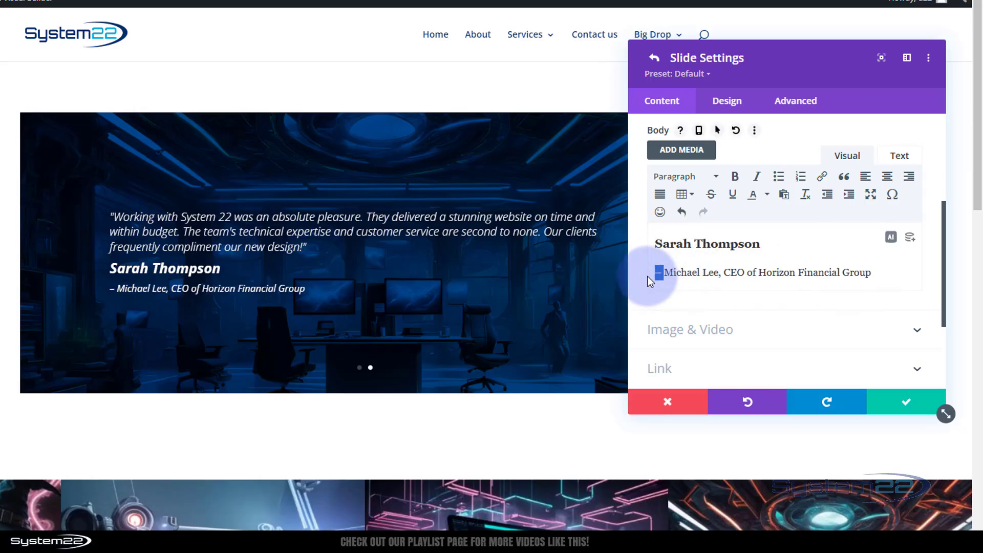
key("BackSpace")
left_click(709, 275)
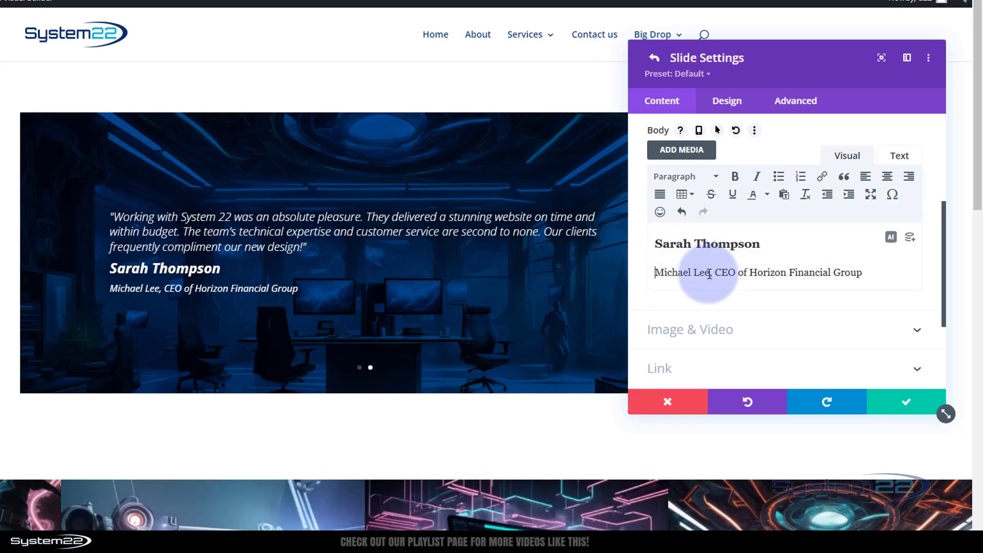
left_click_drag(716, 272, 634, 279)
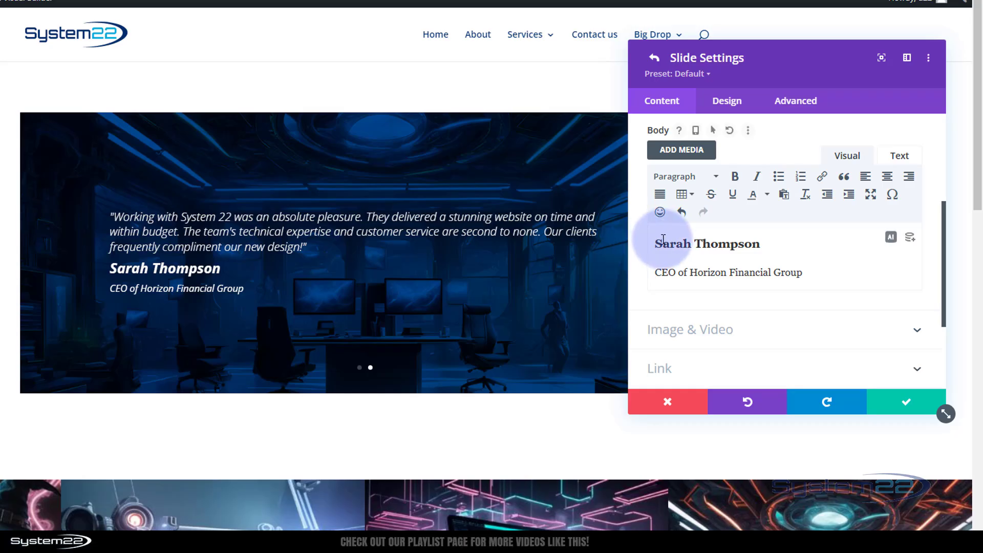
Replace the author name heading in the second slide's body with the new author's name and save the slide
left_click_drag(657, 242, 766, 244)
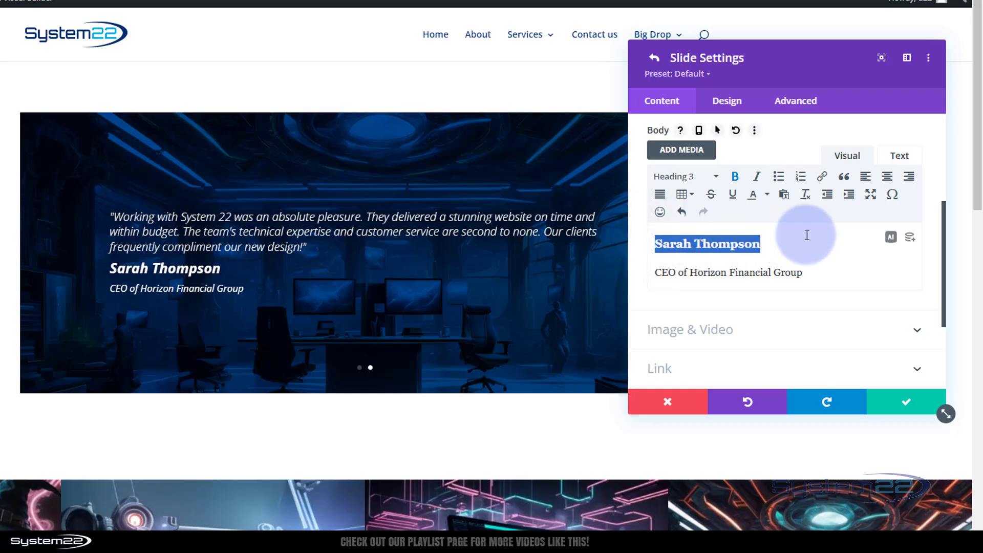
type("Michael Lee,")
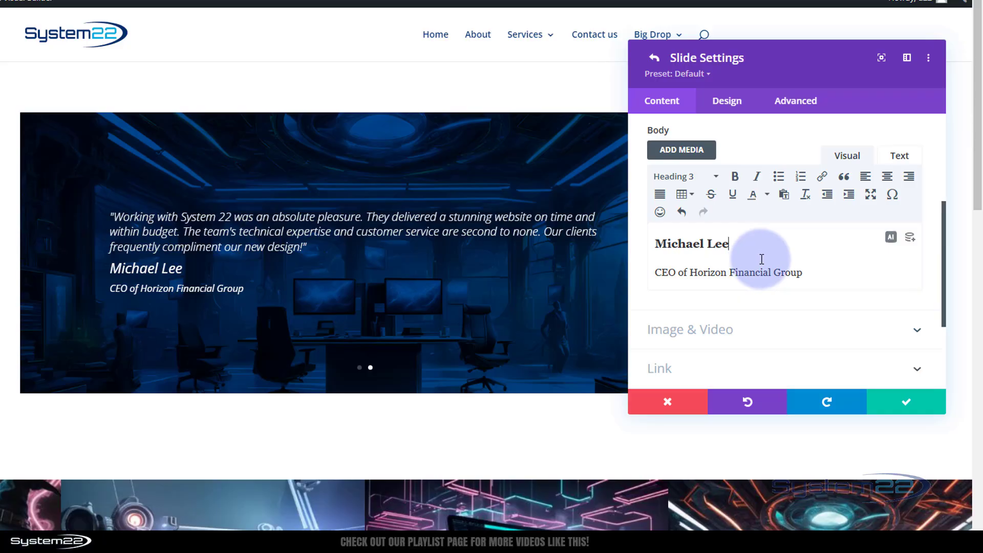
scroll(762, 259, "up", 4)
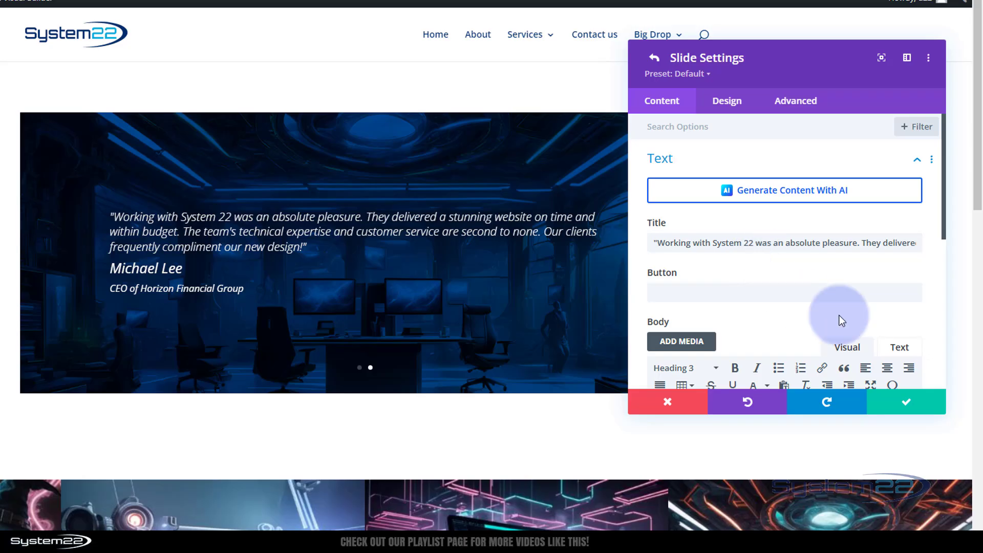
left_click(917, 404)
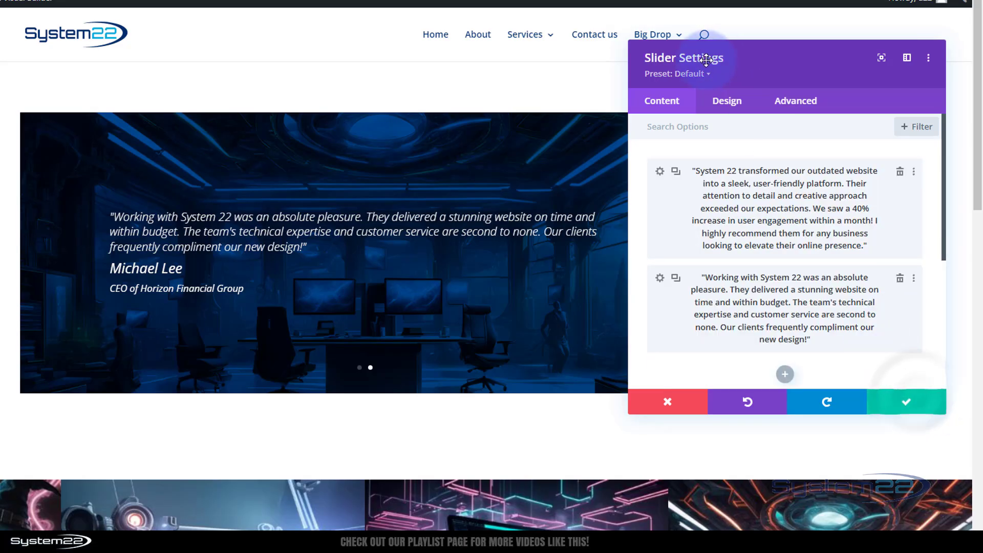
Duplicate the second testimonial slide
left_click(676, 278)
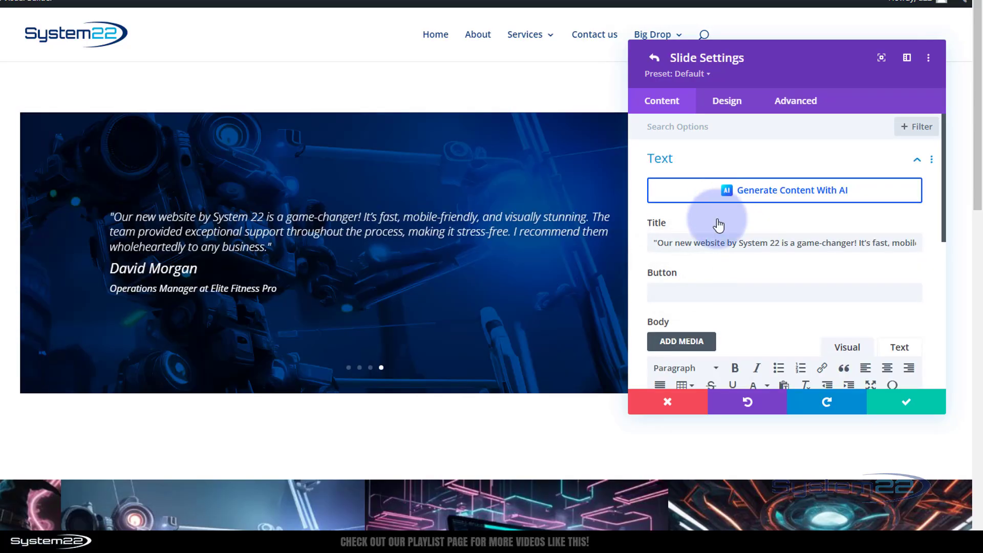
Replace the duplicated slide's background image with the library picture of the wizard at a computer with neon smoke
scroll(719, 226, "down", 1)
scroll(691, 210, "down", 1)
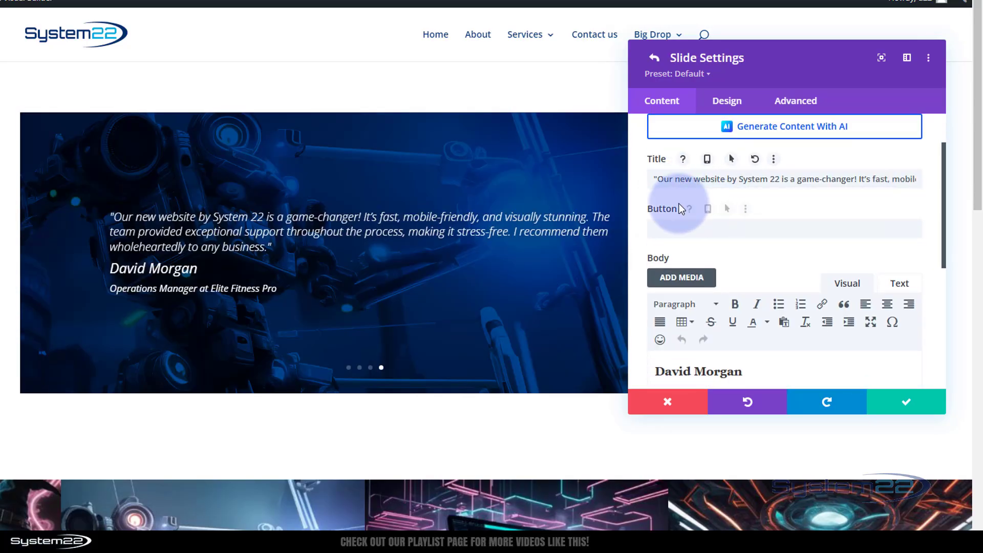
scroll(682, 207, "down", 3)
scroll(682, 209, "down", 3)
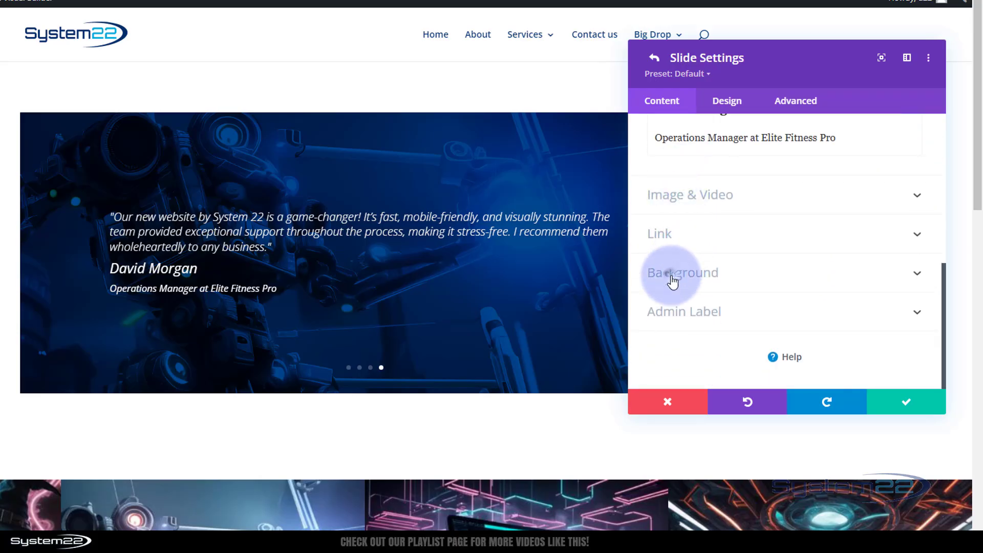
left_click(672, 276)
left_click(762, 185)
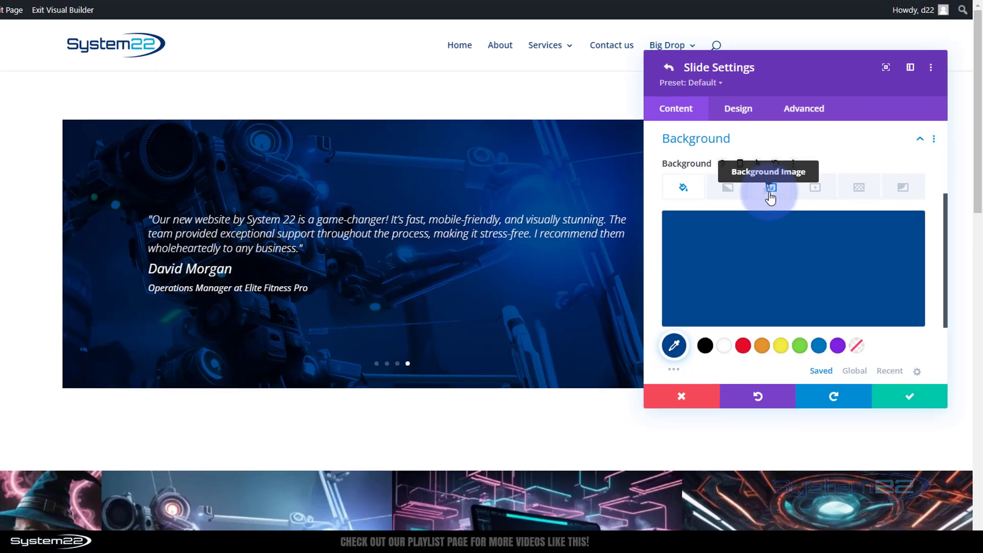
left_click(787, 266)
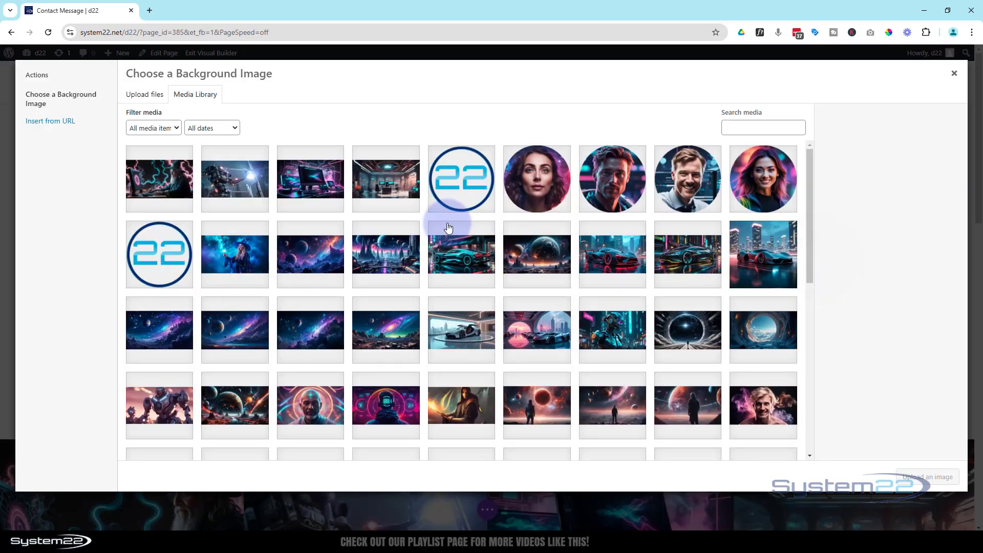
left_click(162, 187)
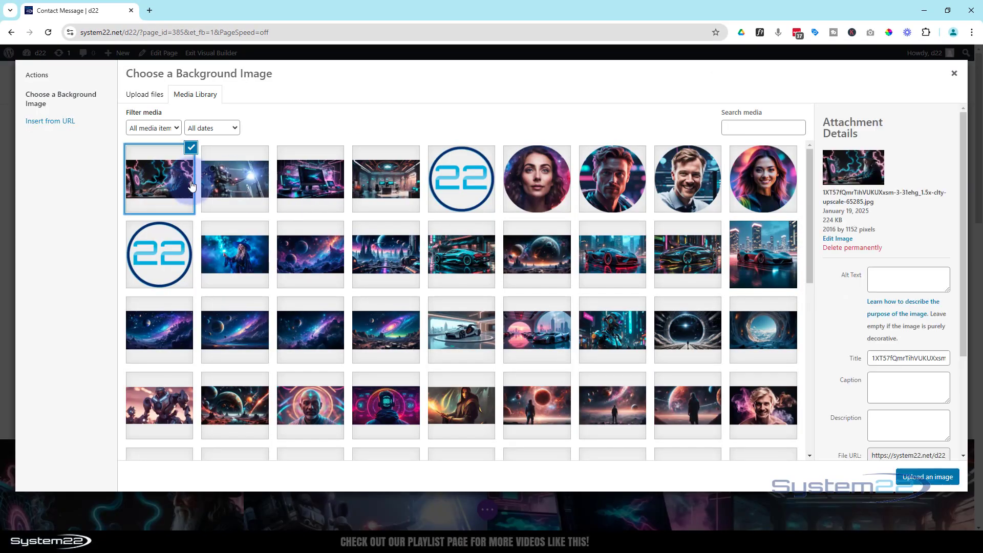
left_click(925, 477)
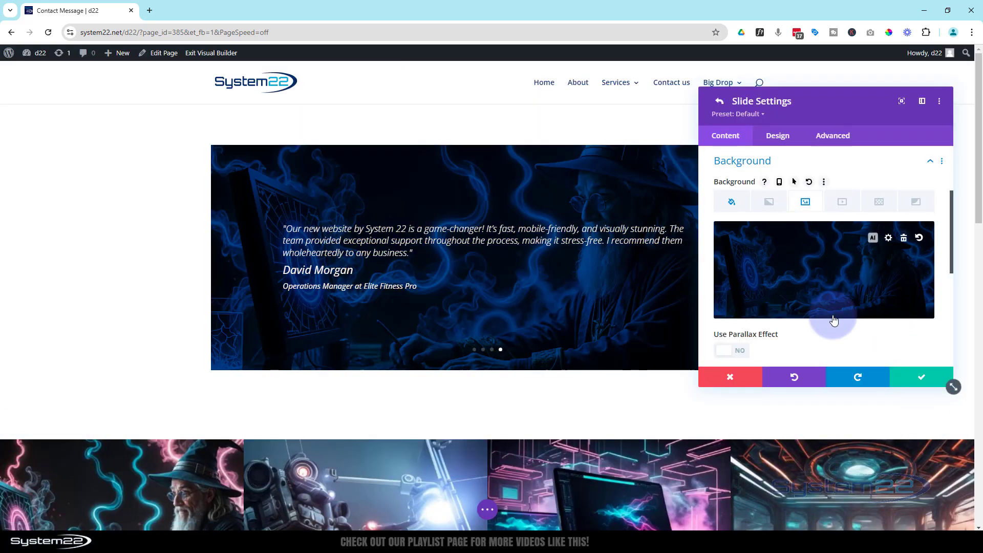
Save the slide and the slider settings, and advance the slider to preview another testimonial
left_click(922, 379)
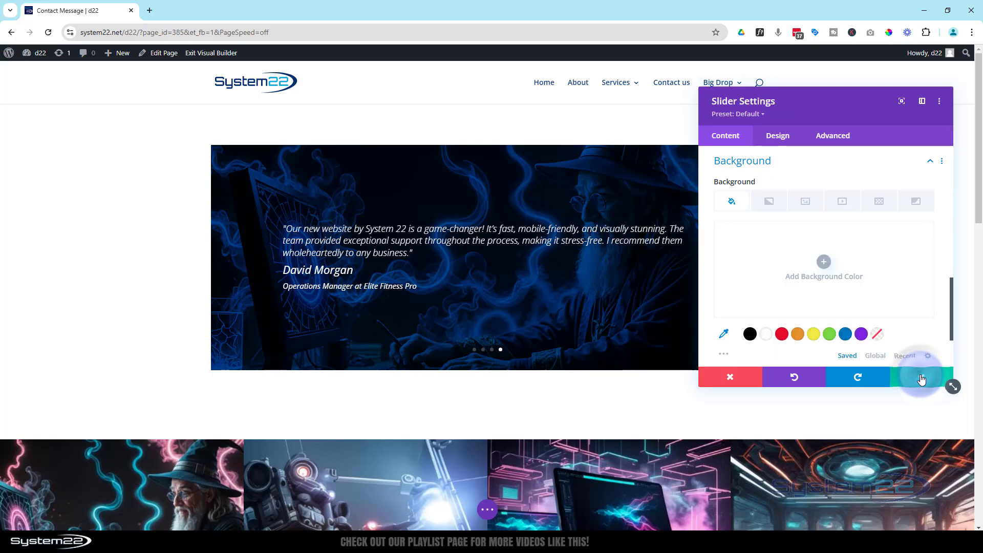
left_click(923, 379)
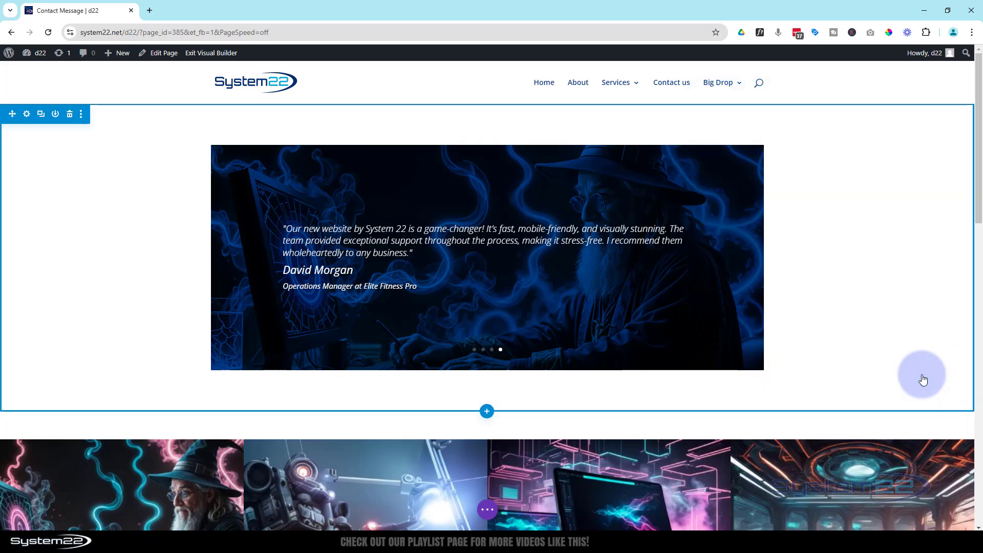
left_click(743, 261)
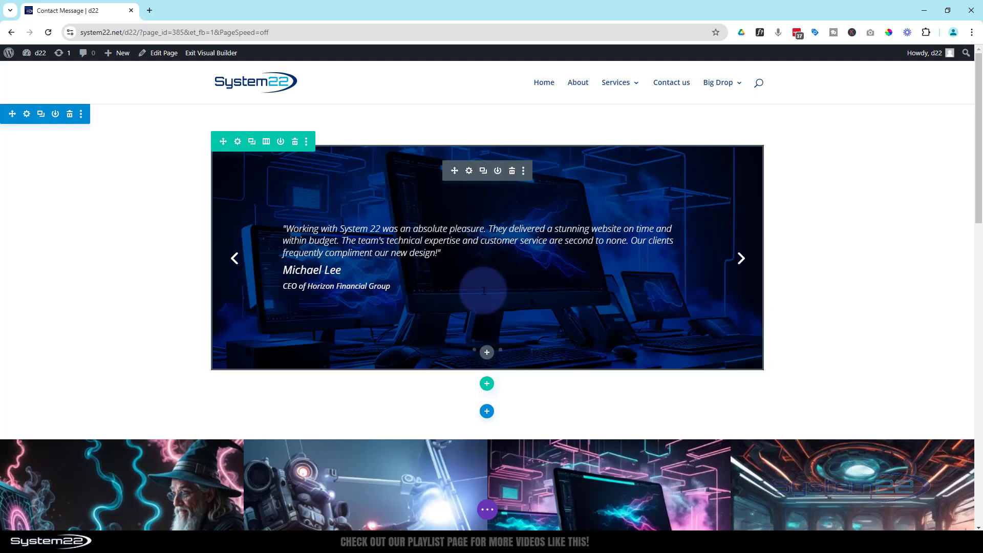
Insert an Icon module below the slider and choose the solid circled quotation marks by searching for "quote"
left_click(487, 353)
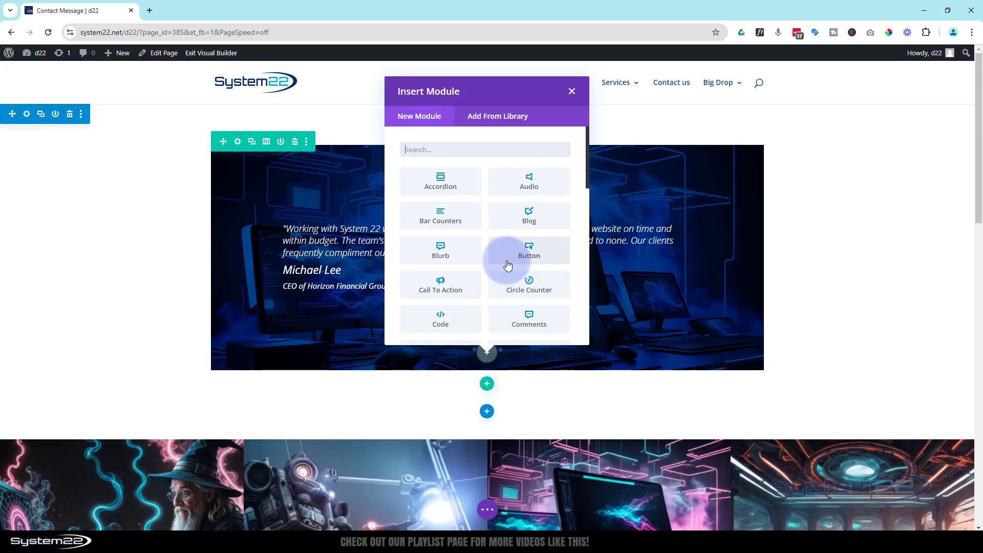
scroll(508, 264, "down", 2)
scroll(508, 265, "down", 2)
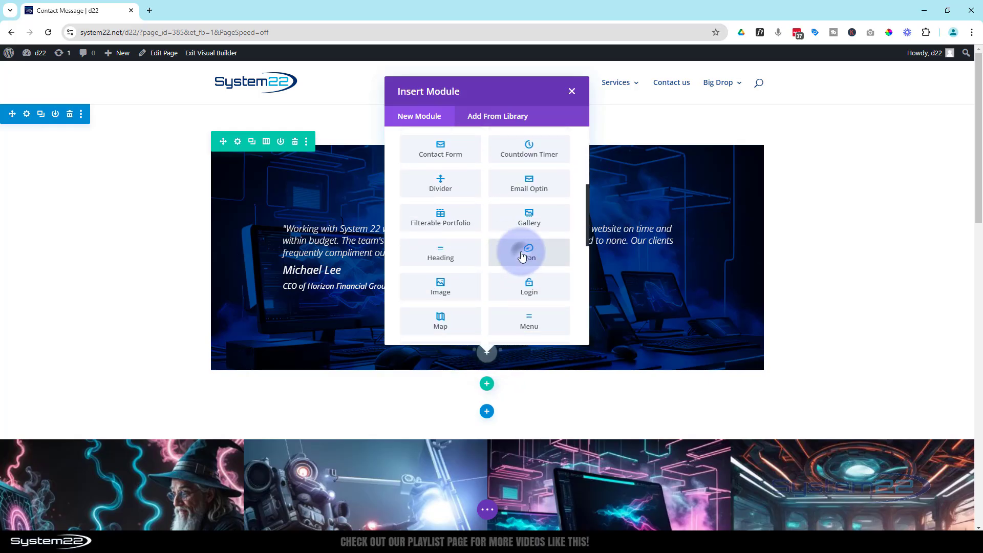
left_click(522, 255)
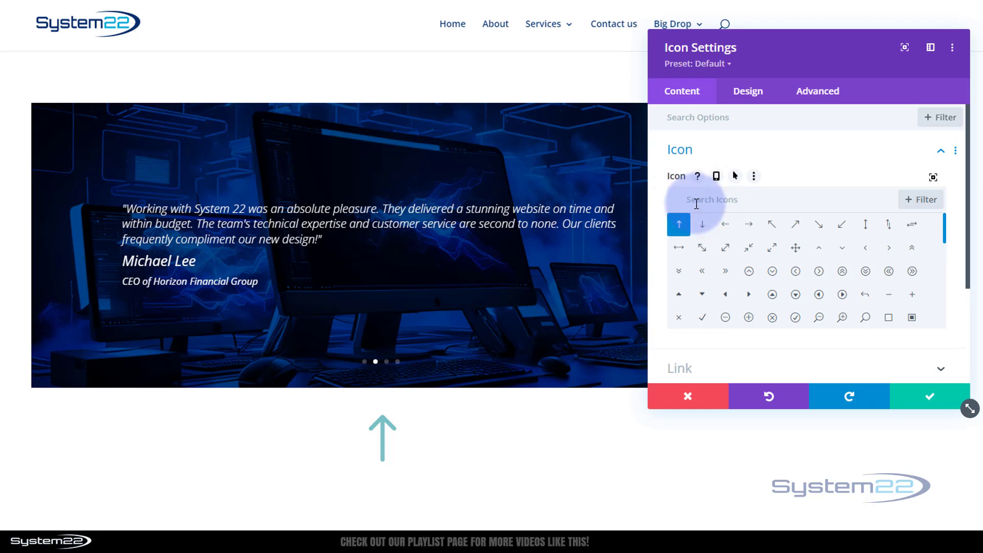
type("quo")
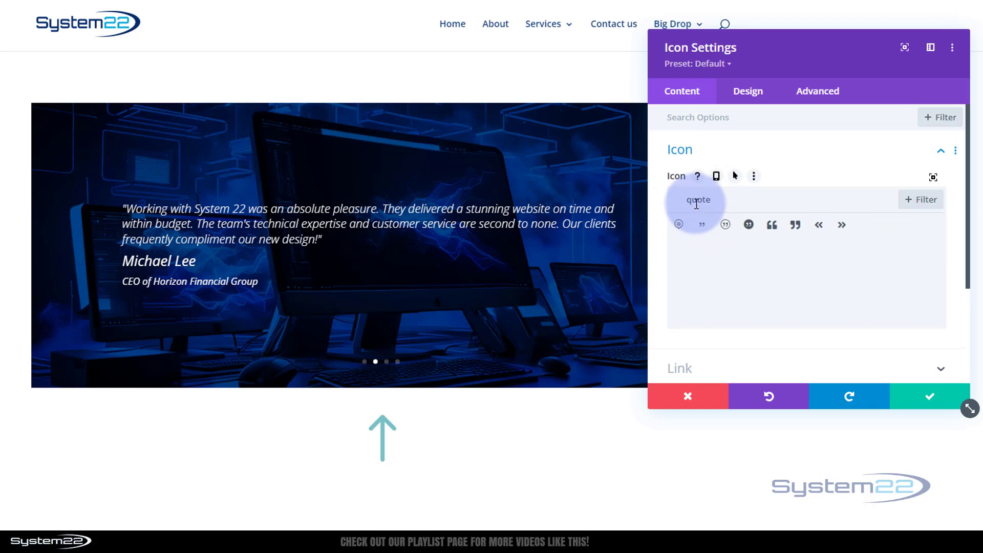
left_click(748, 226)
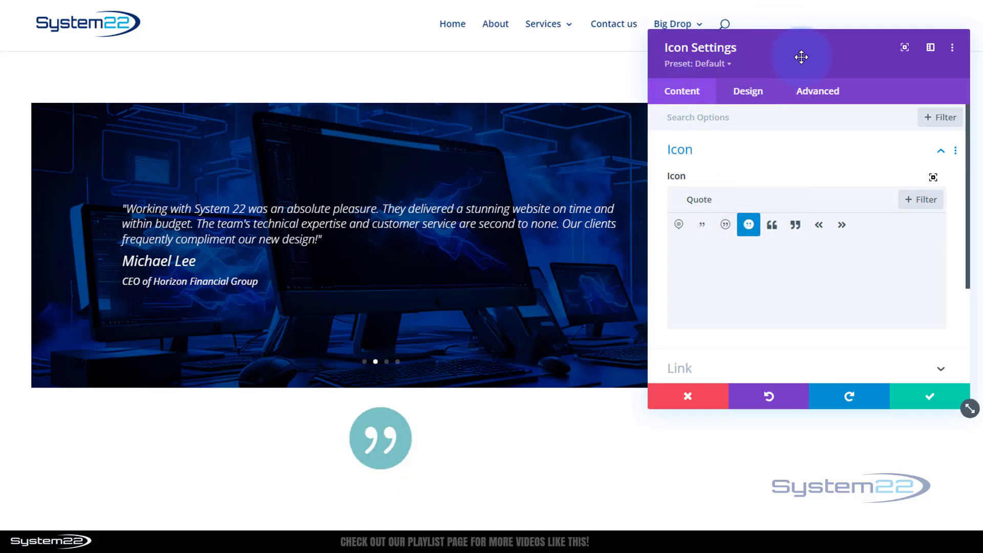
Set the quote icon's position to Absolute, keeping the settings window clear of the slider's edge
left_click_drag(801, 57, 905, 61)
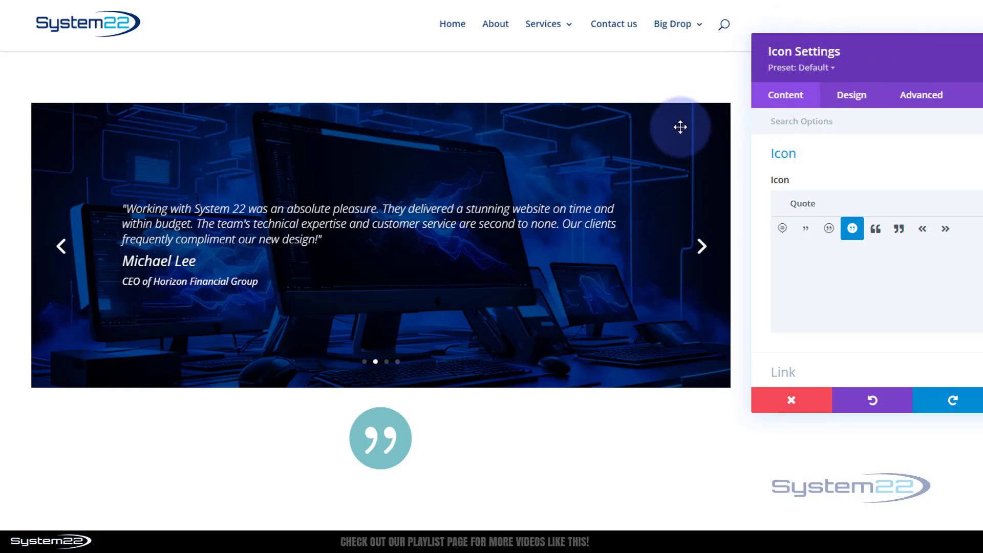
left_click_drag(878, 66, 107, 108)
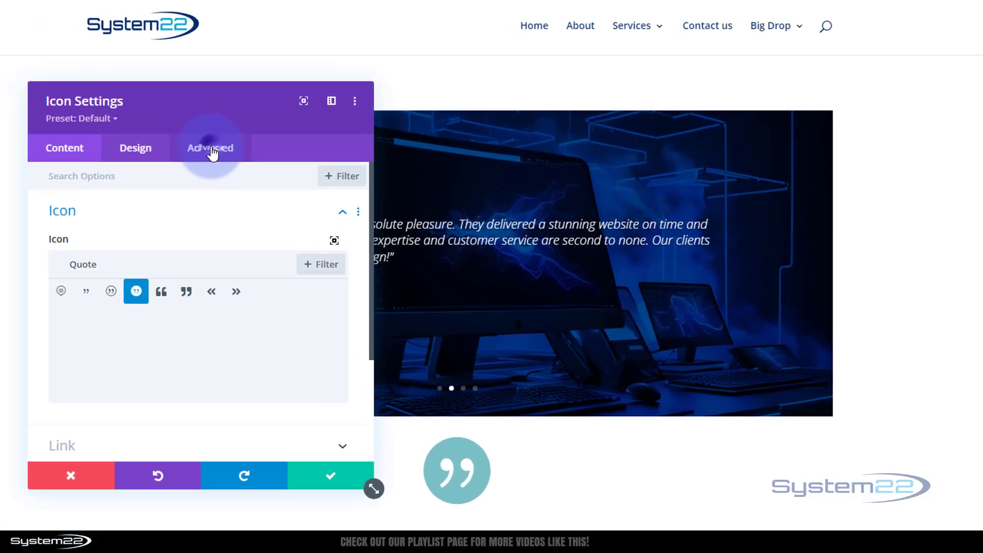
left_click(151, 138)
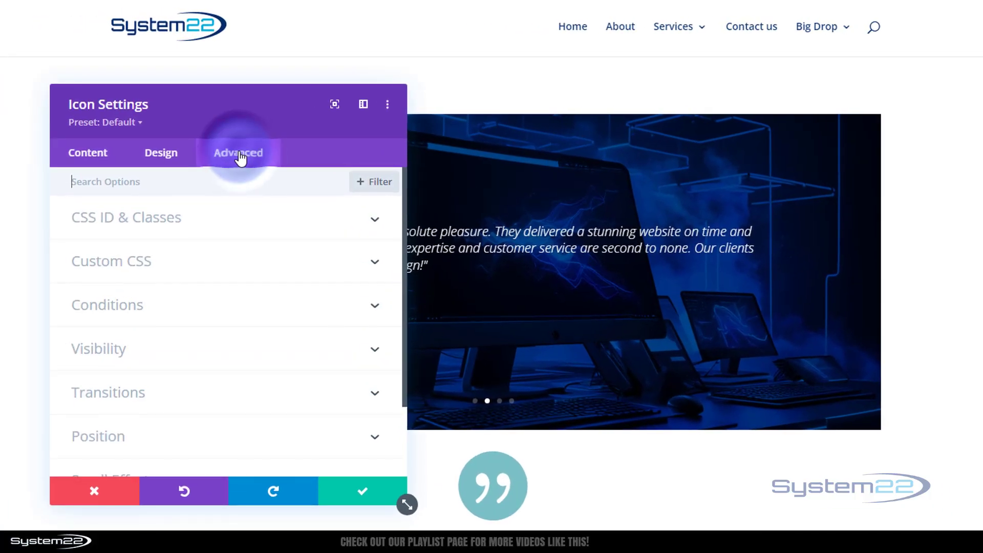
scroll(242, 220, "down", 2)
left_click(207, 350)
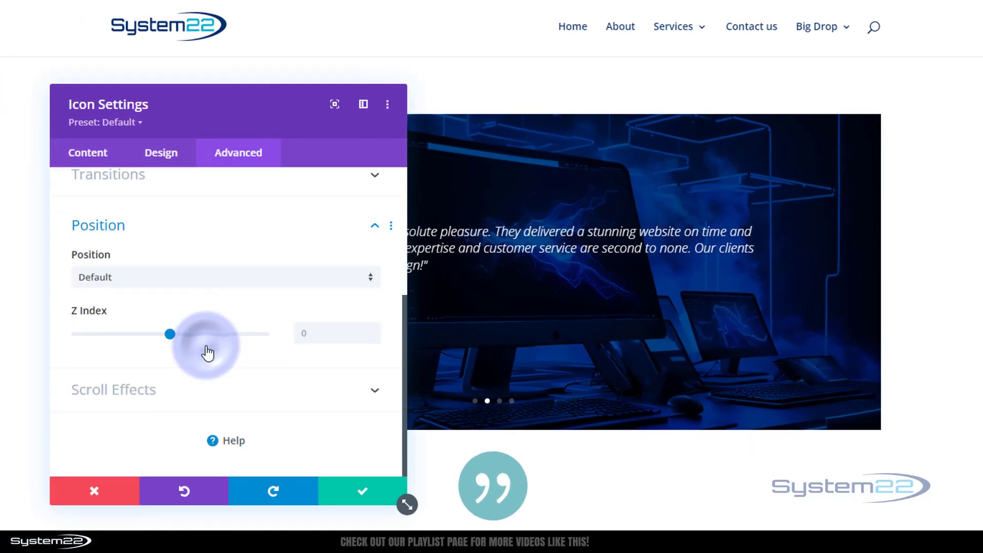
left_click(174, 286)
left_click(153, 350)
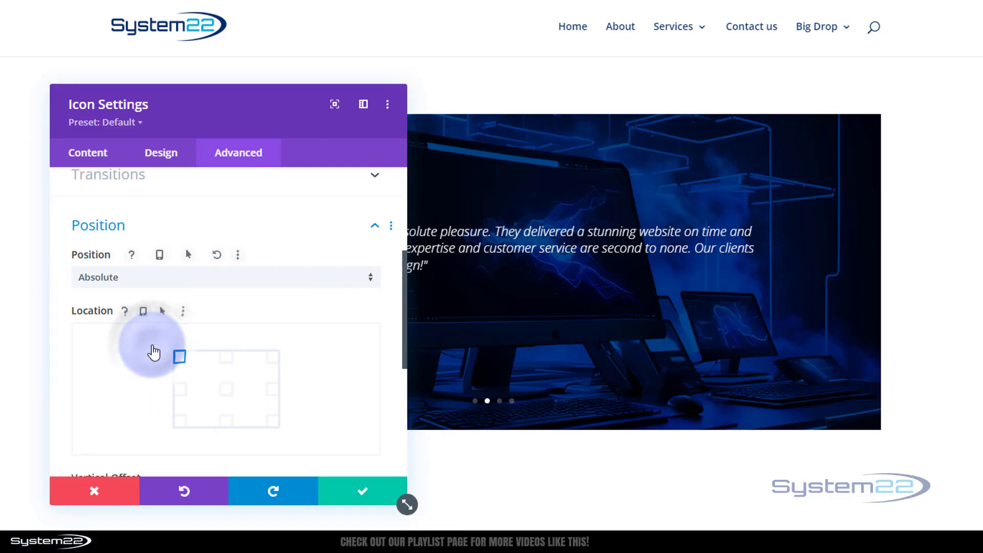
Anchor the quote icon to the top-right location and raise its Z index to 131
left_click_drag(269, 116, 461, 102)
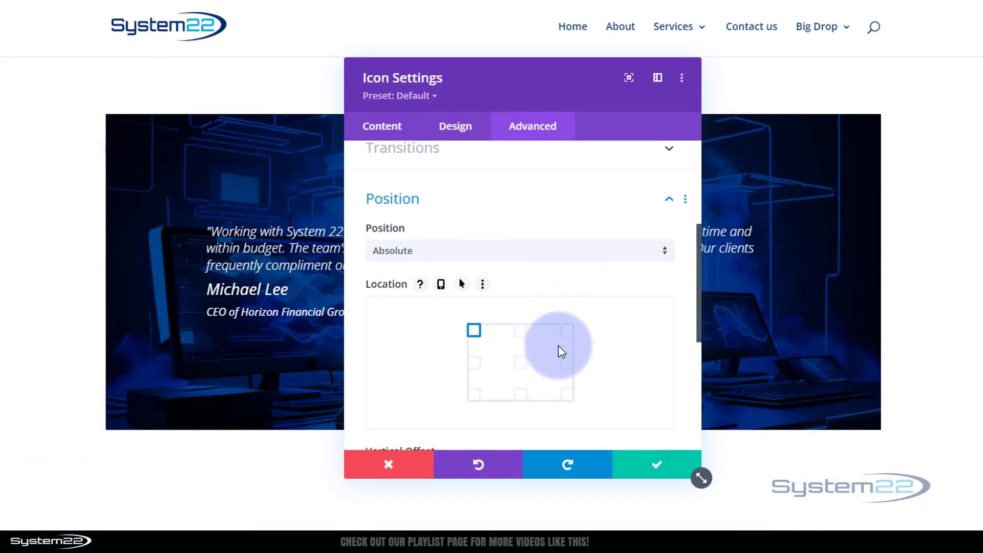
left_click(569, 332)
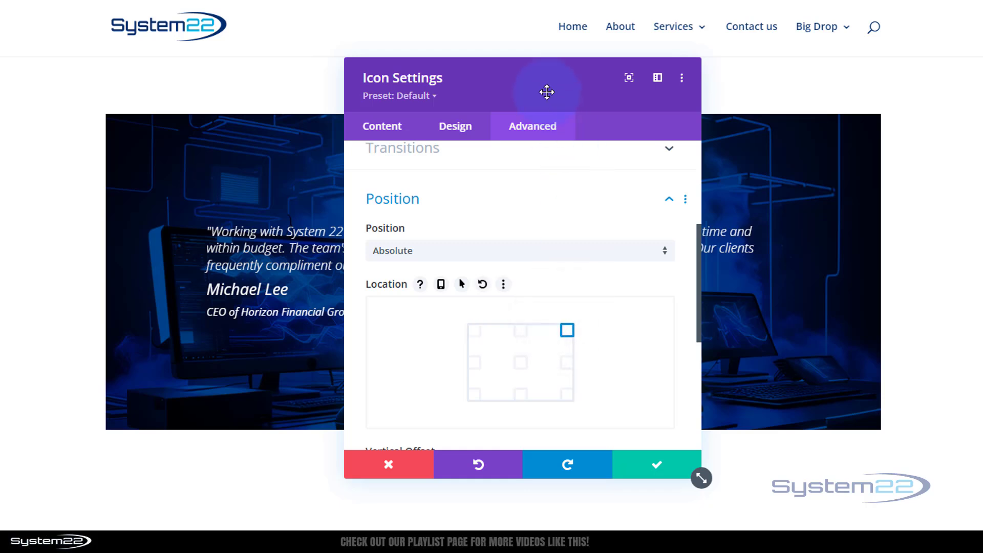
left_click_drag(545, 92, 400, 63)
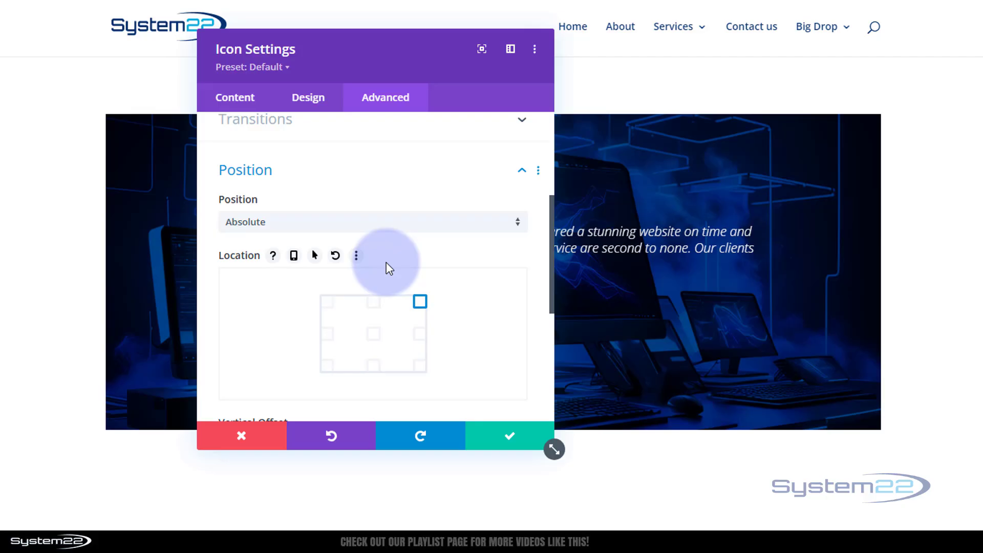
scroll(389, 267, "down", 5)
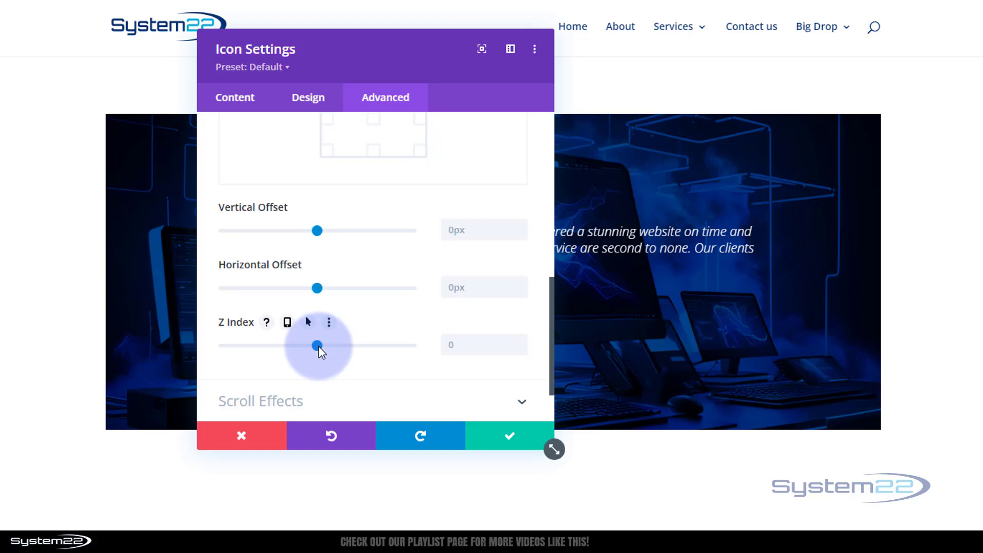
left_click_drag(318, 346, 343, 342)
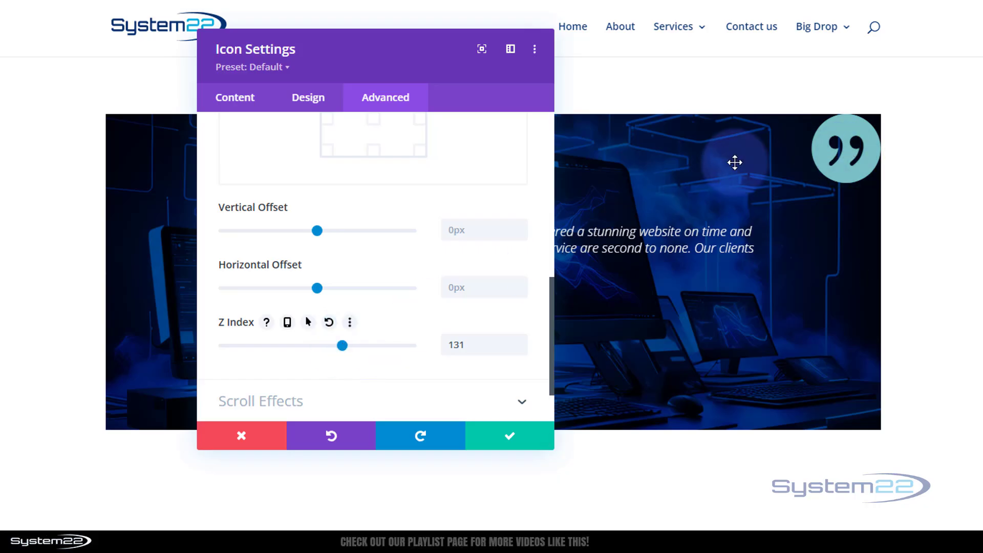
Try the quote icon at the top-center location with a vertical offset of -54px, straddling the slider's upper edge
scroll(348, 312, "up", 3)
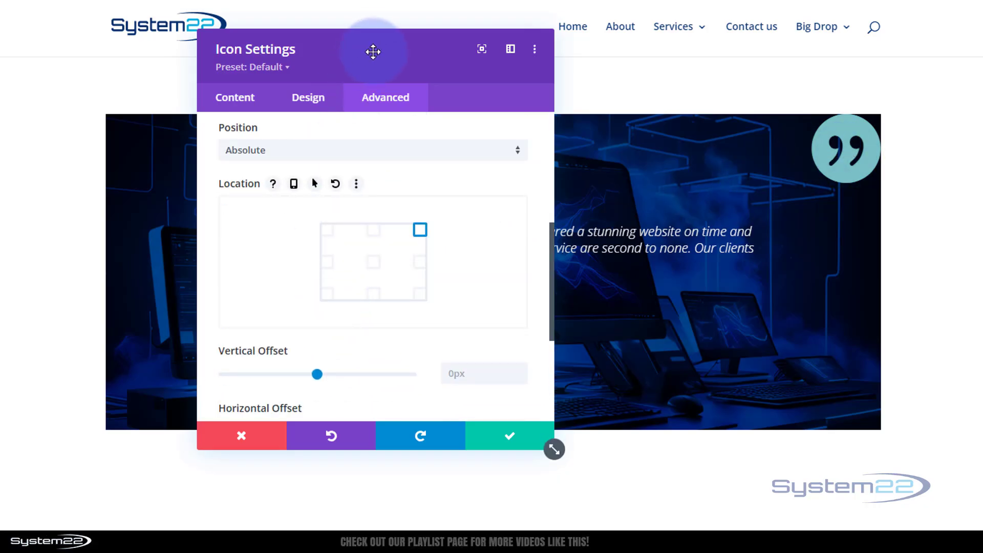
left_click_drag(374, 50, 138, 113)
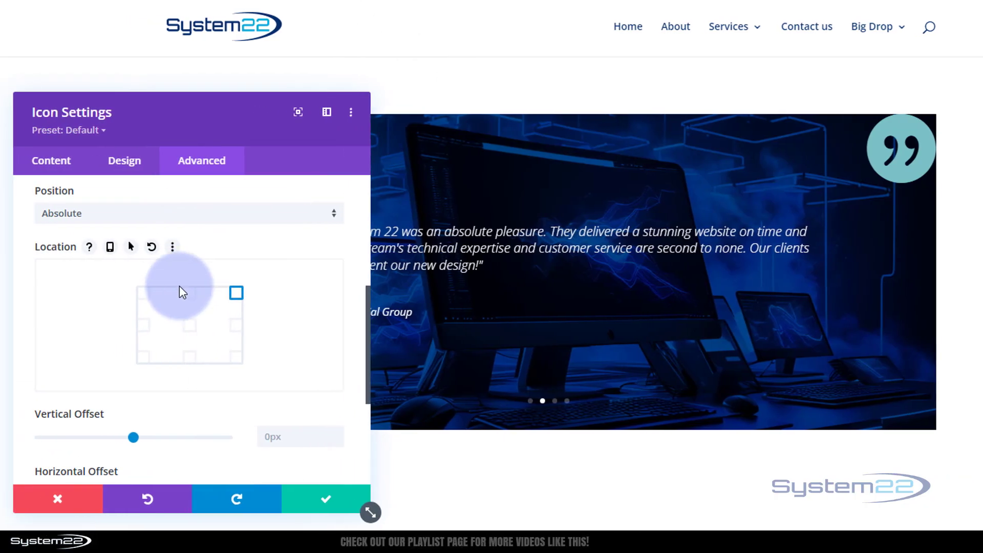
left_click(145, 293)
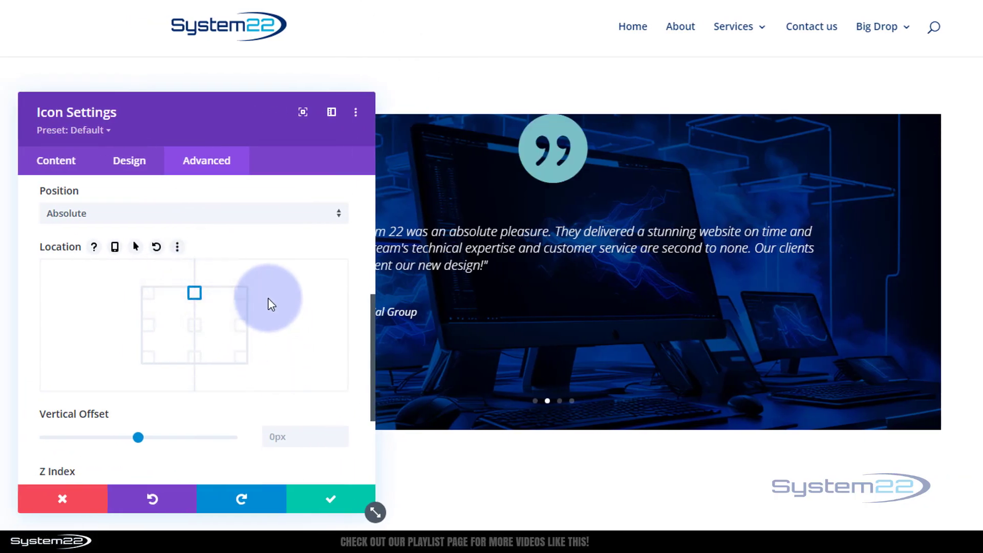
scroll(291, 316, "down", 2)
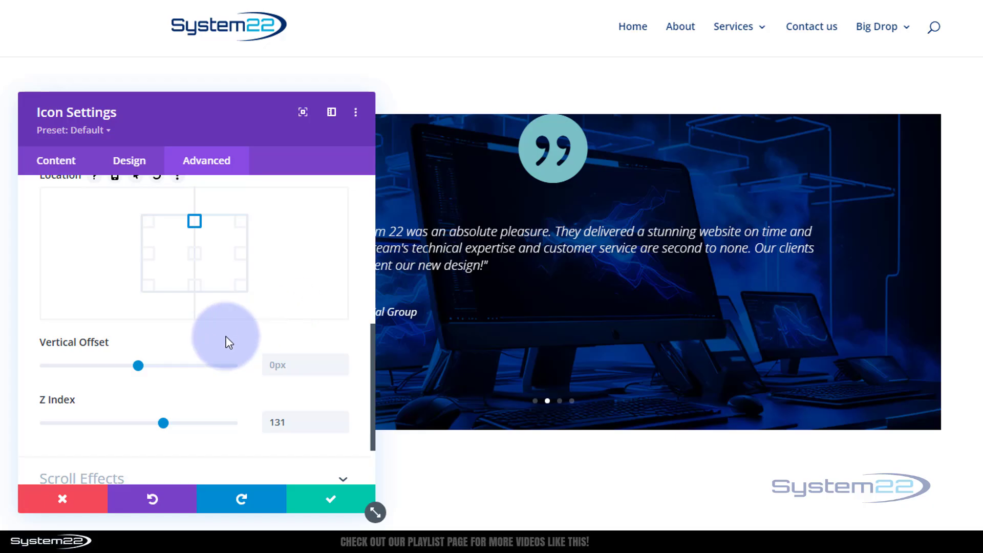
left_click_drag(137, 367, 134, 355)
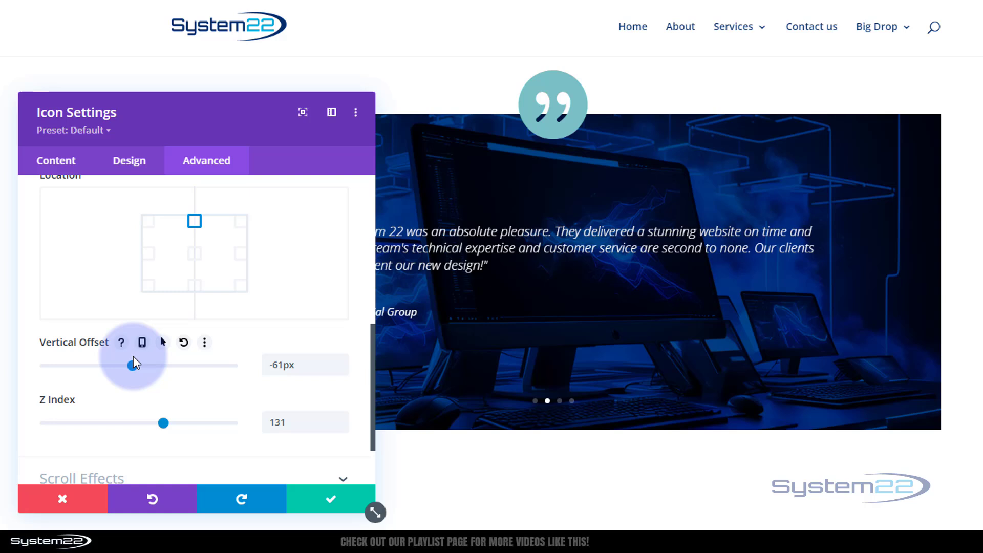
left_click(343, 362)
left_click(343, 360)
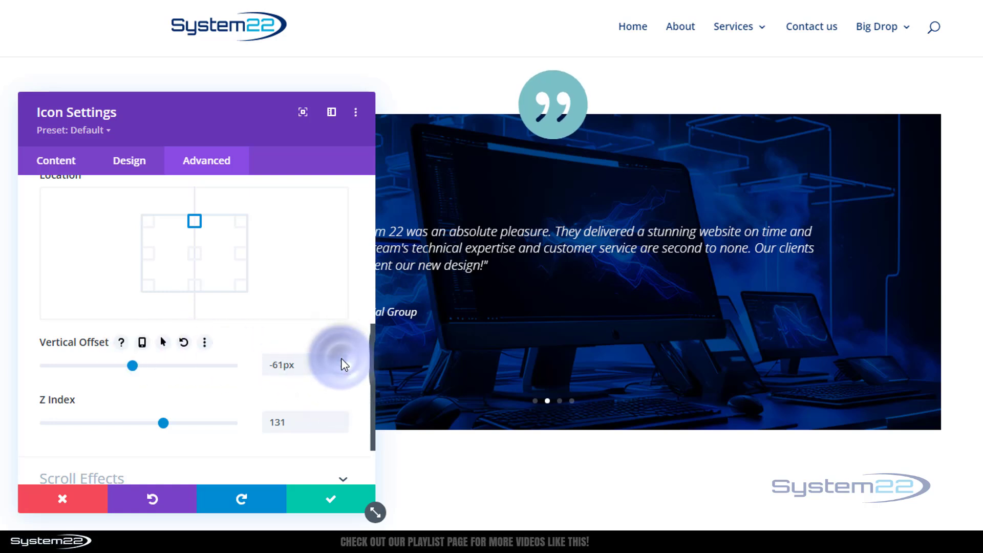
left_click(343, 361)
left_click(342, 361)
left_click(342, 361)
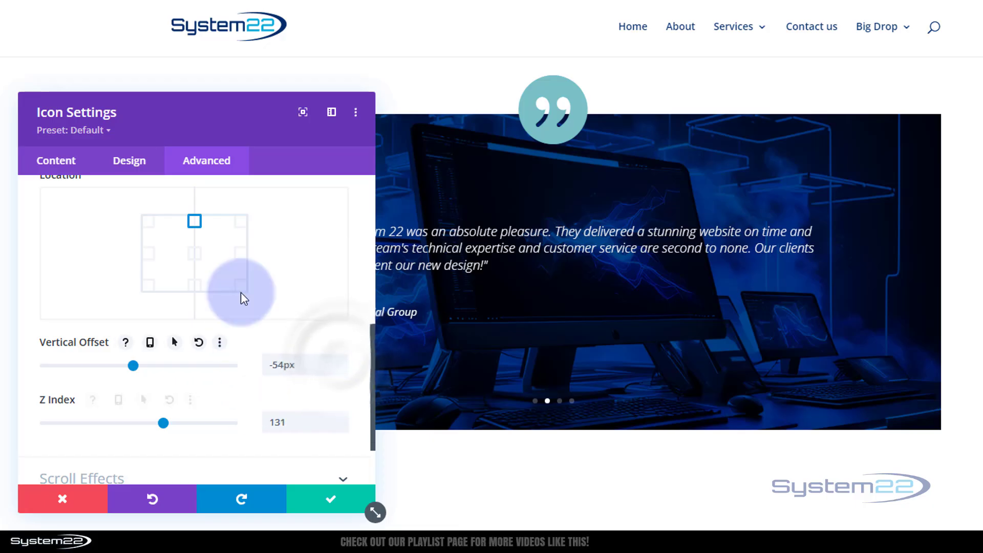
Return the quote icon to the top-right location and set its vertical offset to 10px
left_click(242, 225)
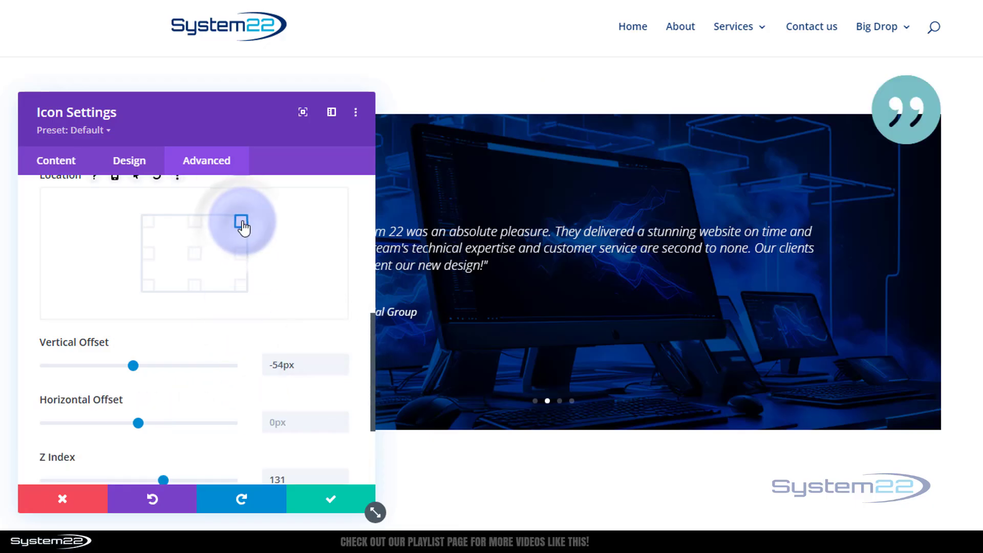
left_click_drag(308, 370, 242, 343)
key("BackSpace")
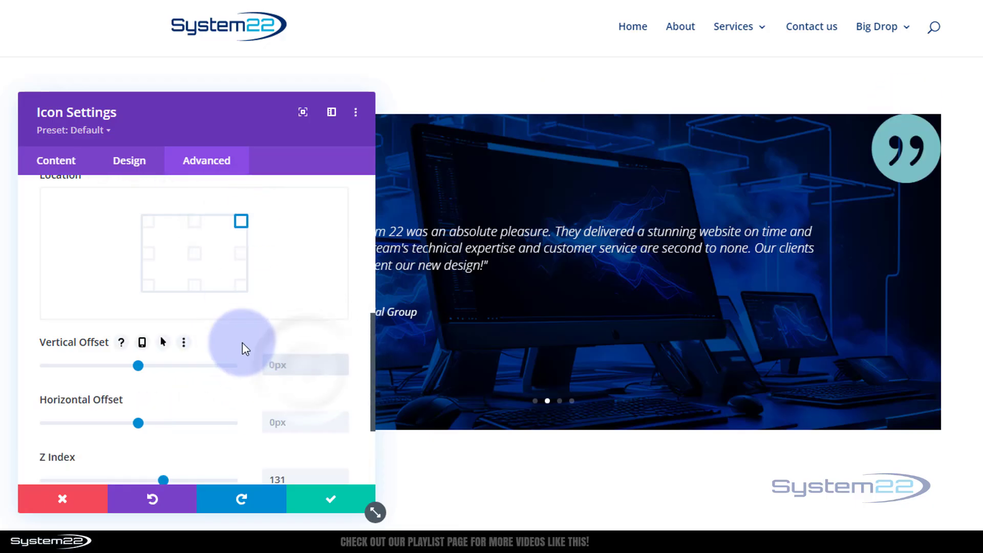
left_click(267, 368)
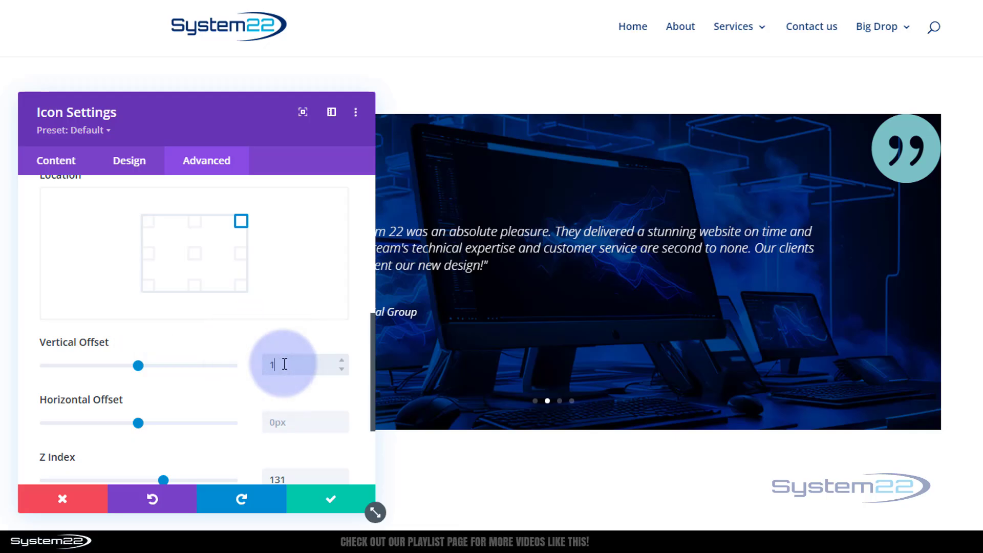
type("10px")
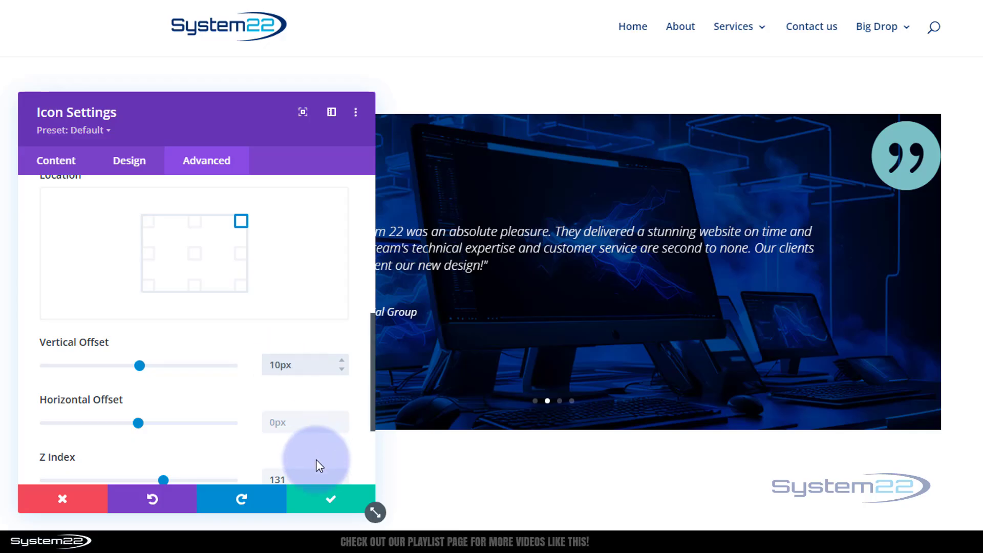
Set the quote icon's horizontal offset to 10px and change its icon color to white (#ffffff)
left_click(271, 422)
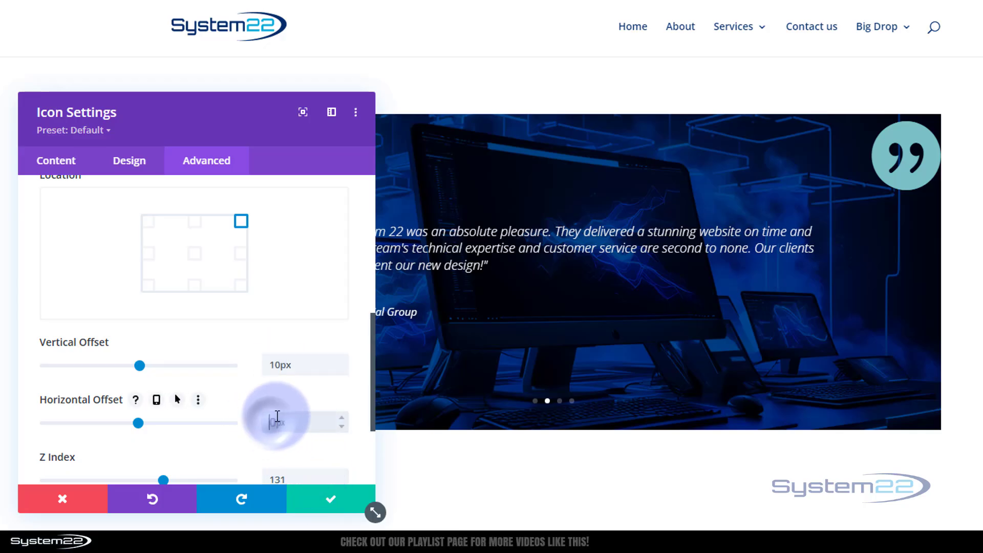
type("10px")
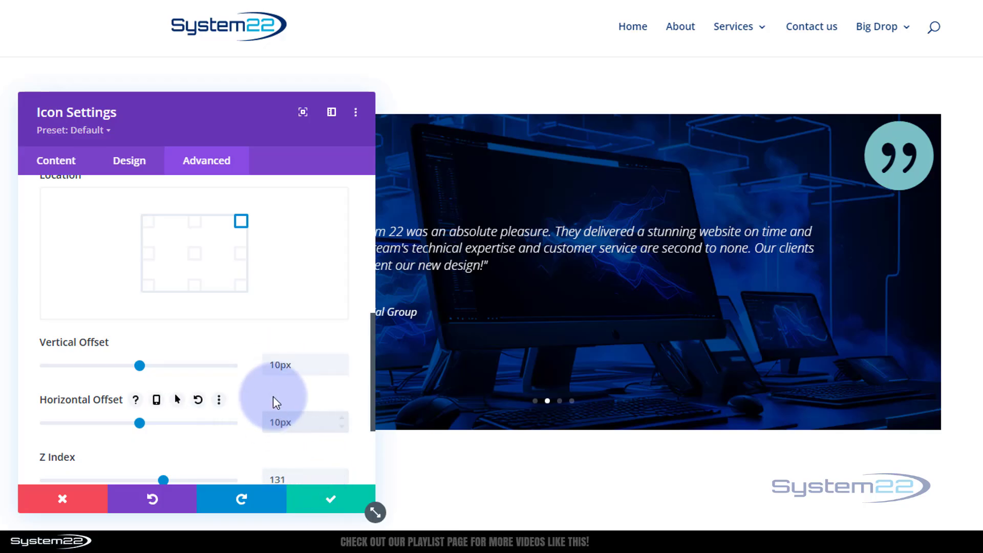
scroll(239, 404, "up", 10)
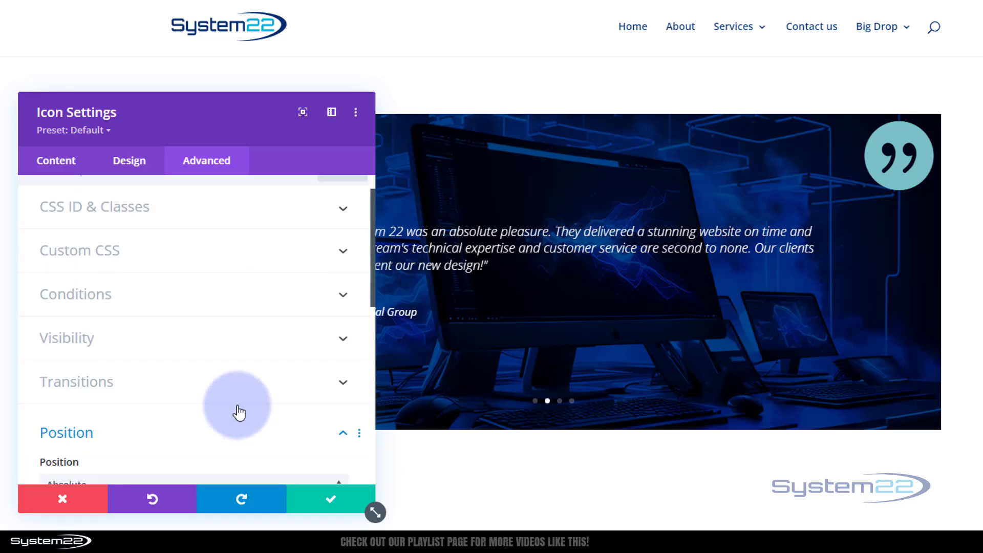
left_click(129, 161)
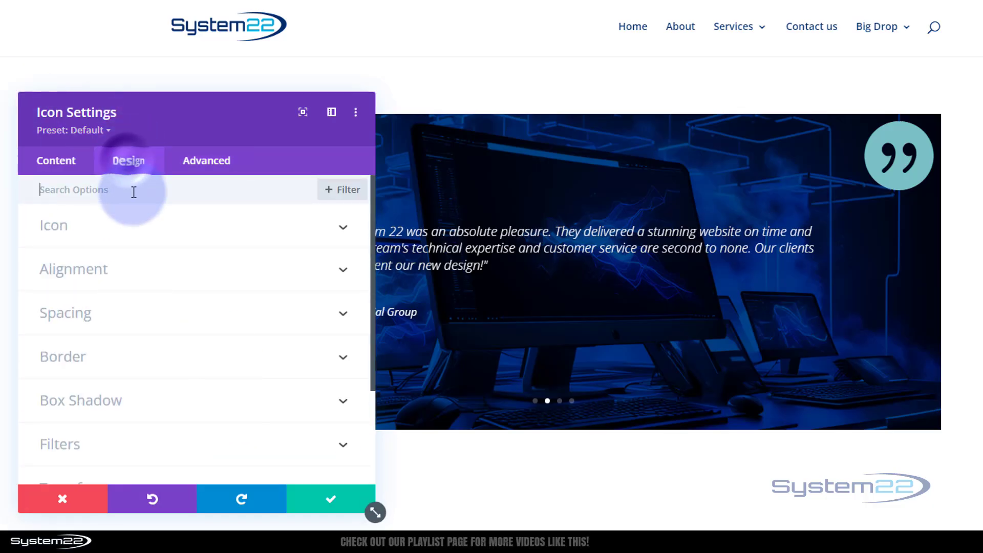
left_click(143, 225)
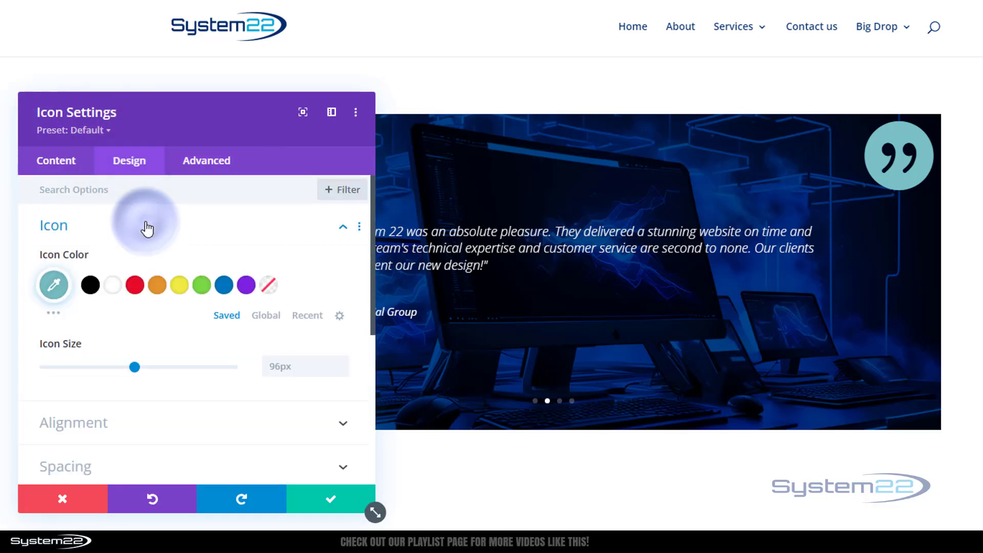
left_click(114, 285)
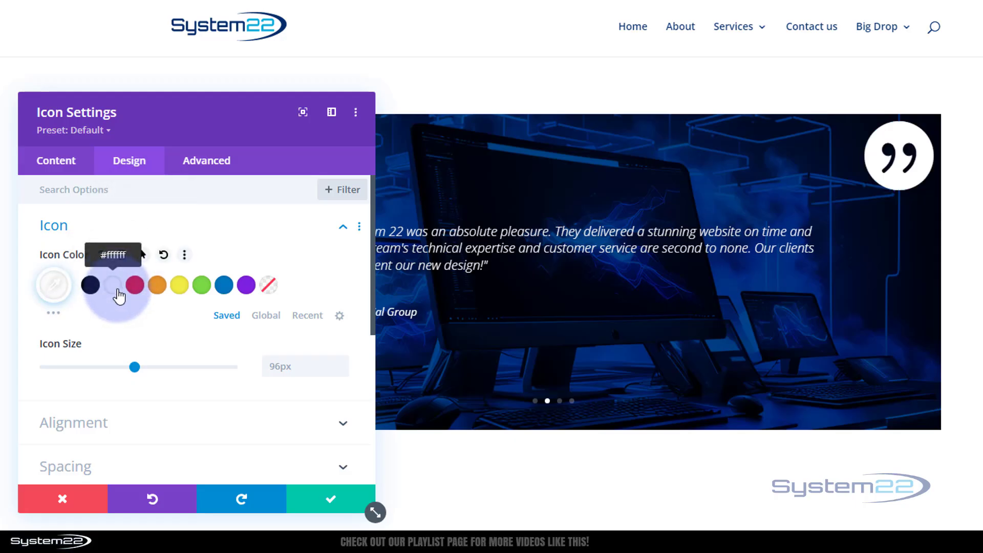
Lower the white icon color's opacity to rgba(255,255,255,0.52) and save the quote icon's settings
left_click(57, 287)
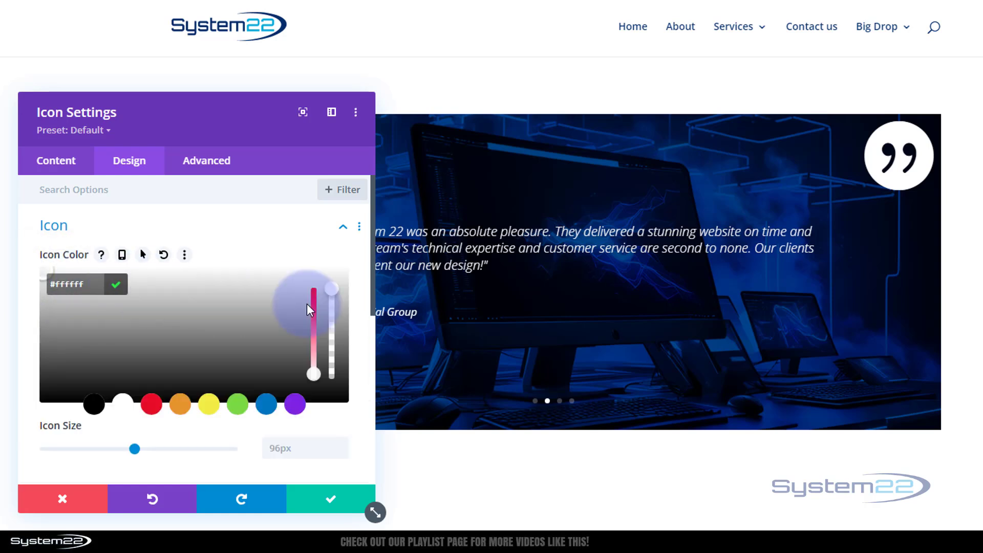
left_click_drag(333, 290, 328, 337)
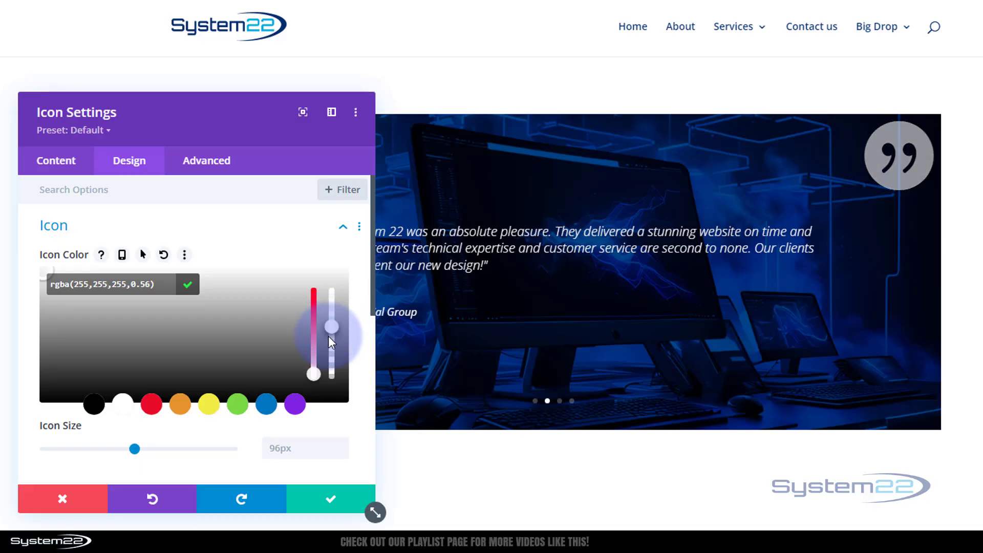
left_click_drag(328, 335, 328, 348)
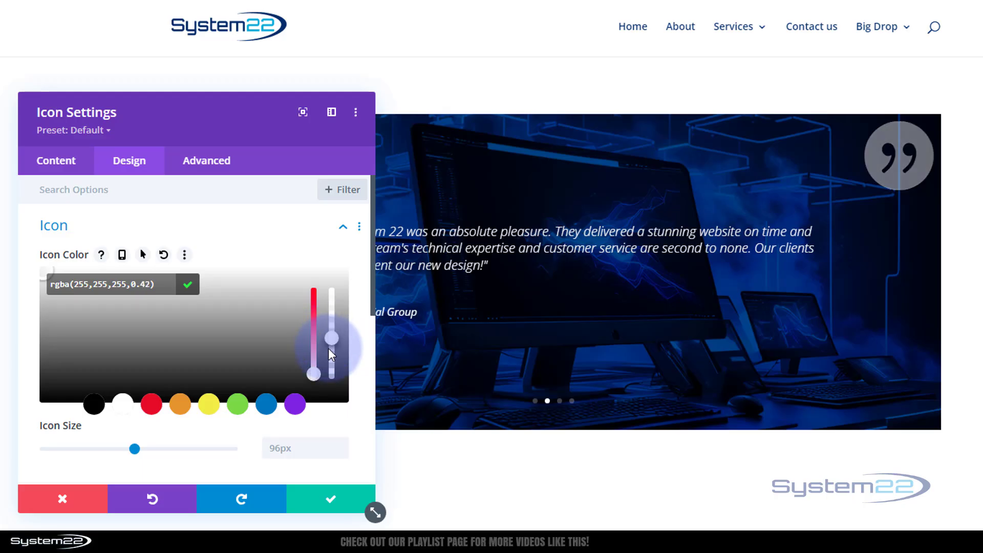
left_click_drag(327, 348, 329, 339)
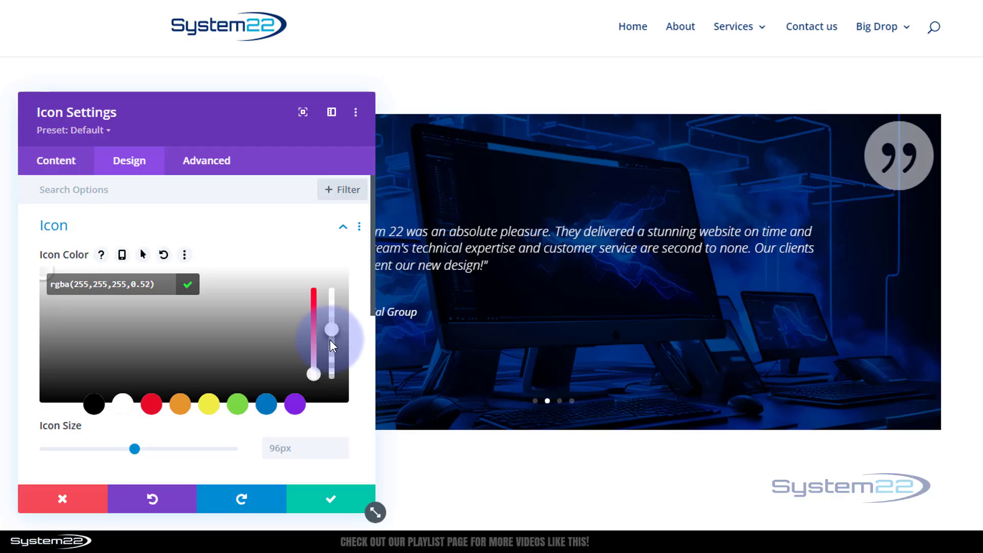
left_click_drag(296, 138, 712, 66)
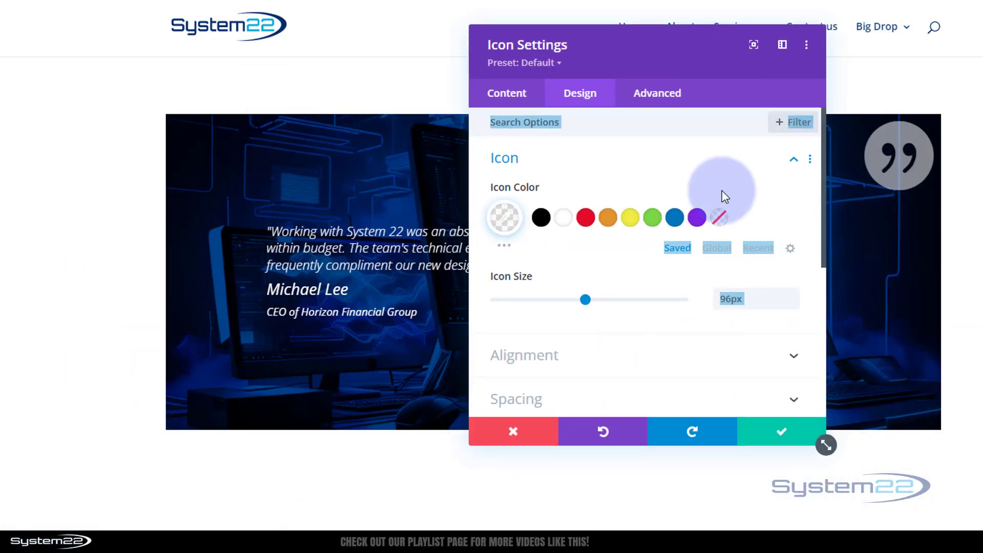
left_click(781, 433)
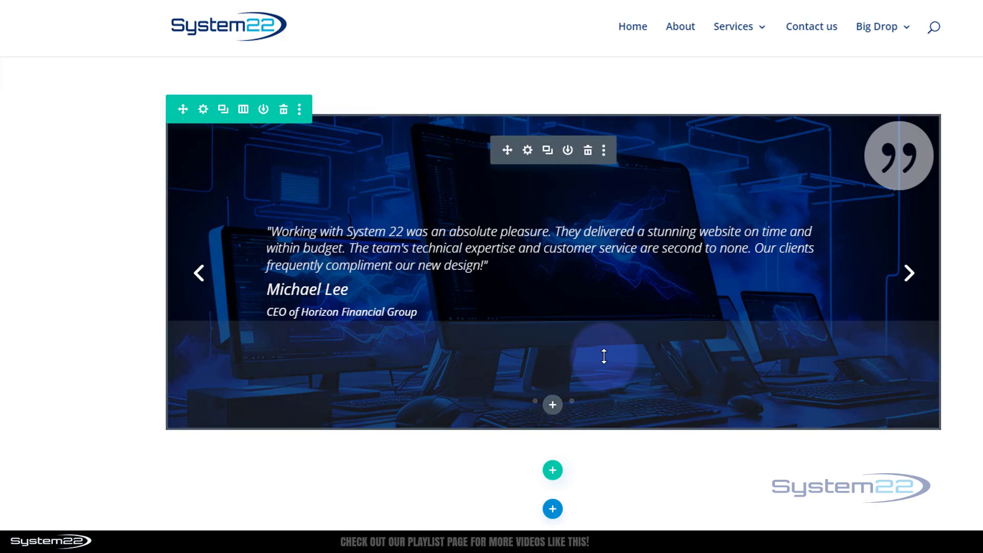
Insert an Image module below the slider, using logo-square-200.png from the media library
left_click(553, 408)
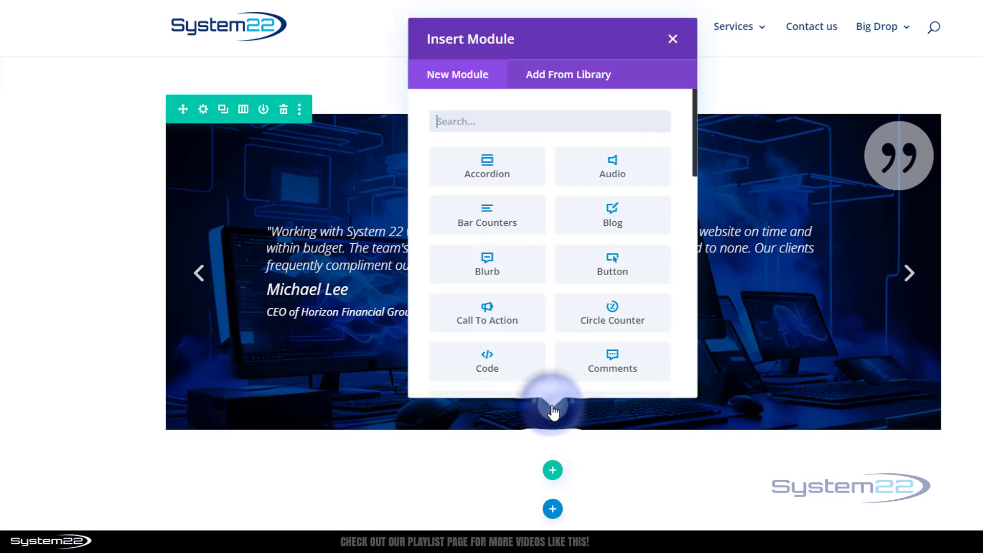
left_click(499, 252)
scroll(499, 252, "down", 7)
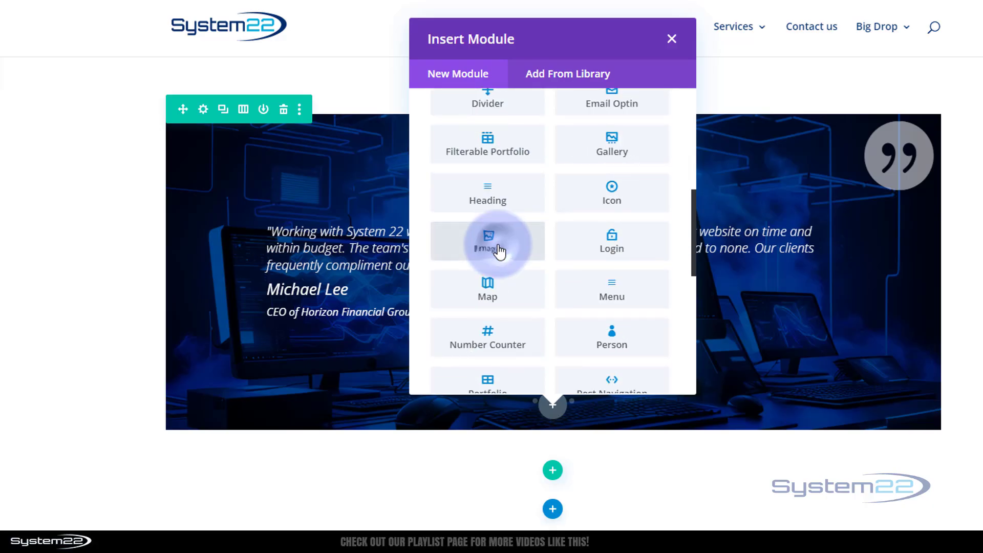
left_click(500, 251)
left_click(648, 258)
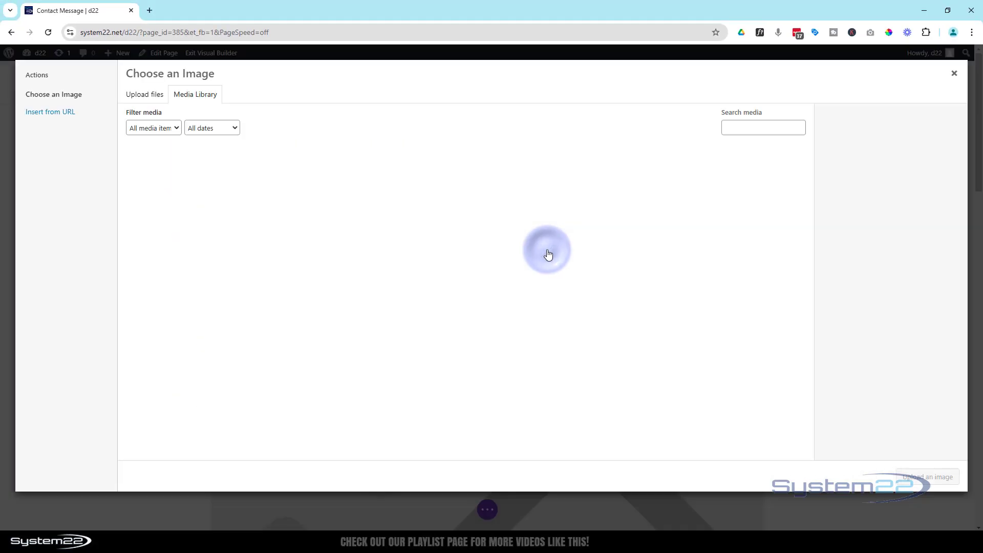
left_click(463, 188)
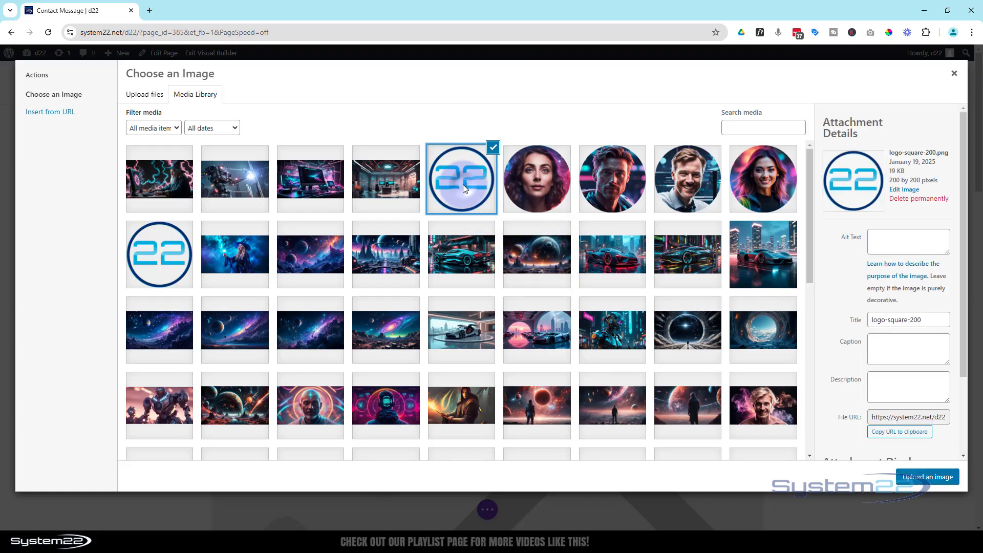
left_click(915, 479)
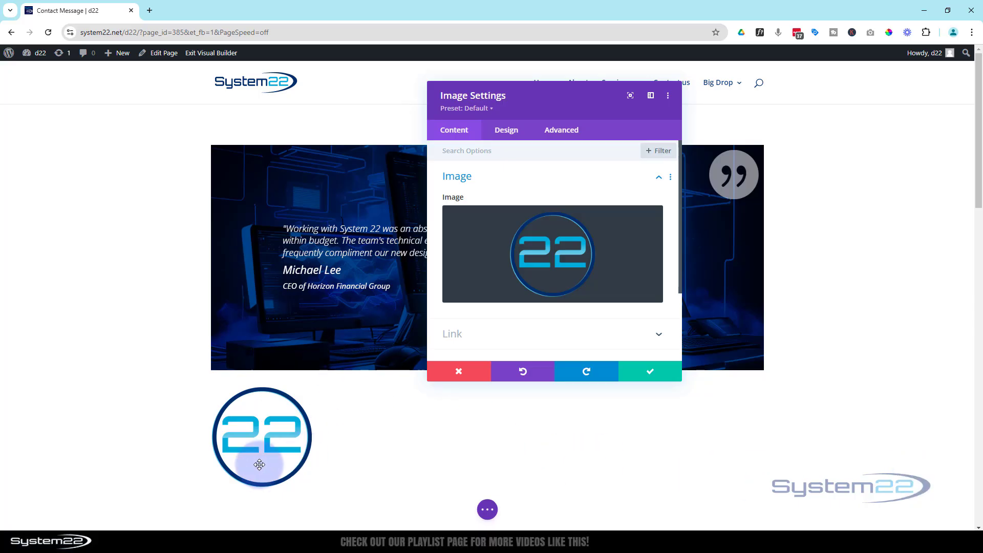
Set the logo image module's position to Absolute
left_click(561, 132)
scroll(580, 295, "down", 3)
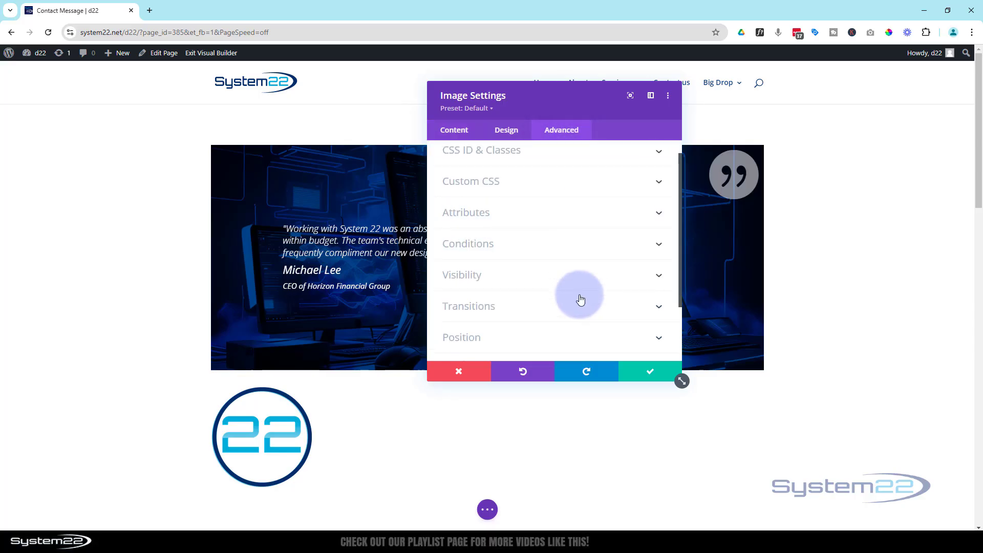
left_click(541, 269)
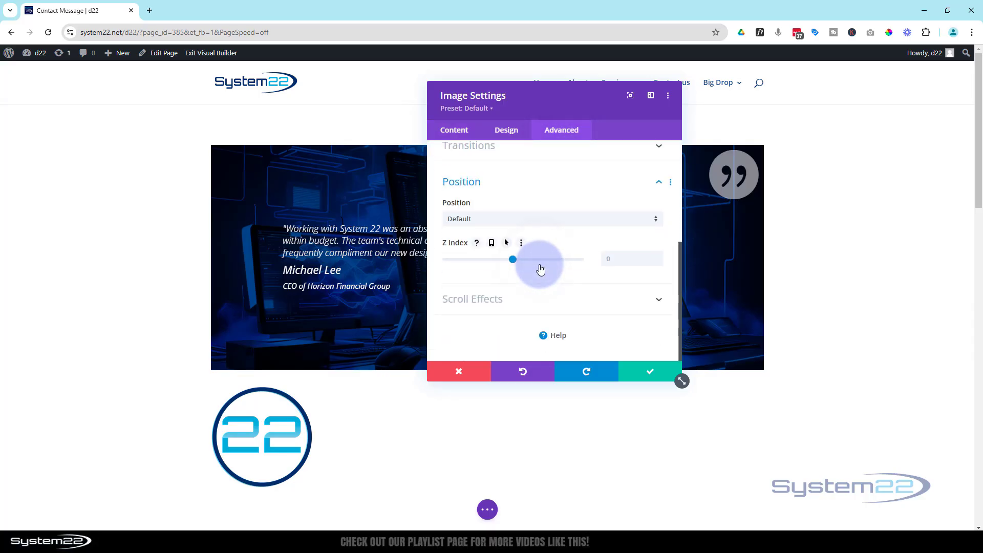
left_click(501, 220)
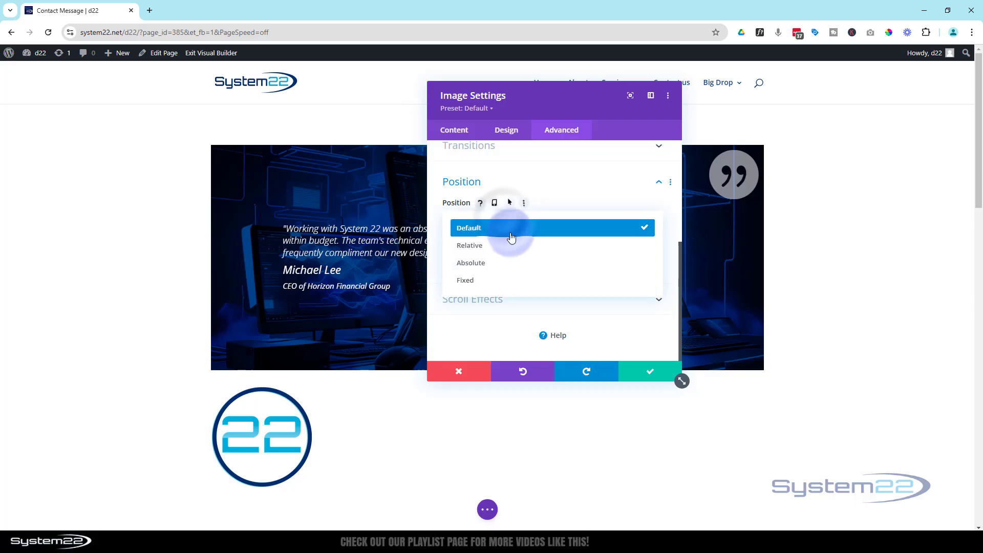
left_click(517, 265)
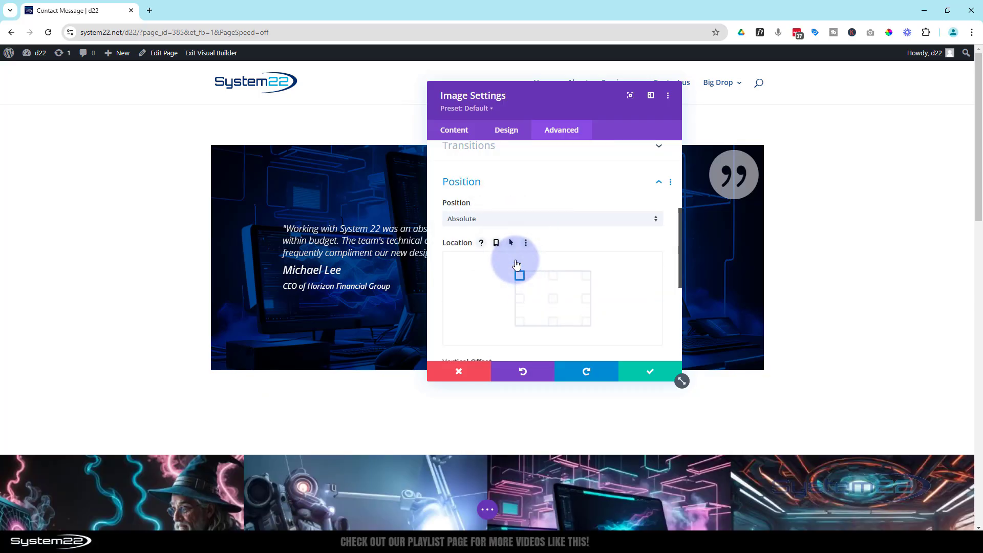
Raise the logo image's Z index to 43 and anchor it to the bottom-left location
scroll(515, 257, "down", 3)
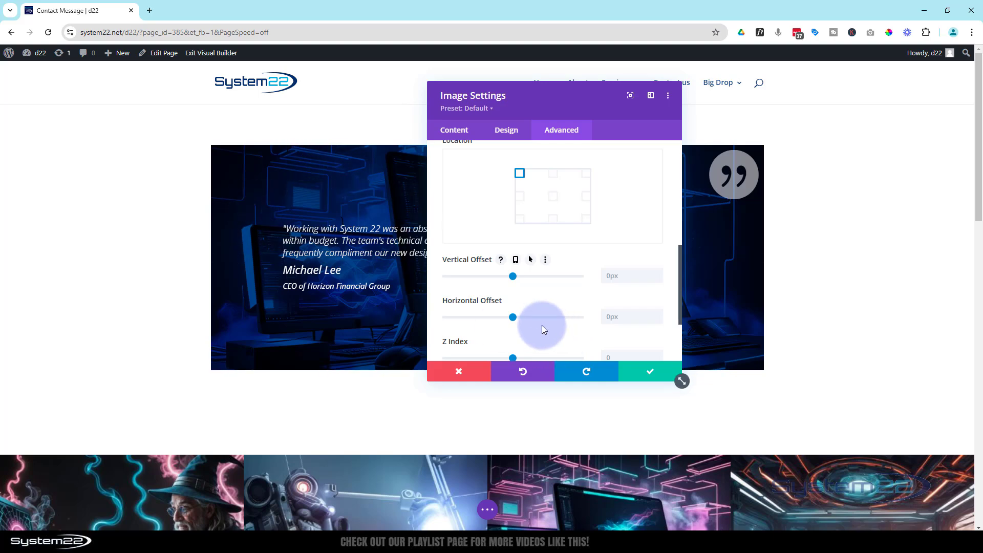
scroll(521, 324, "down", 1)
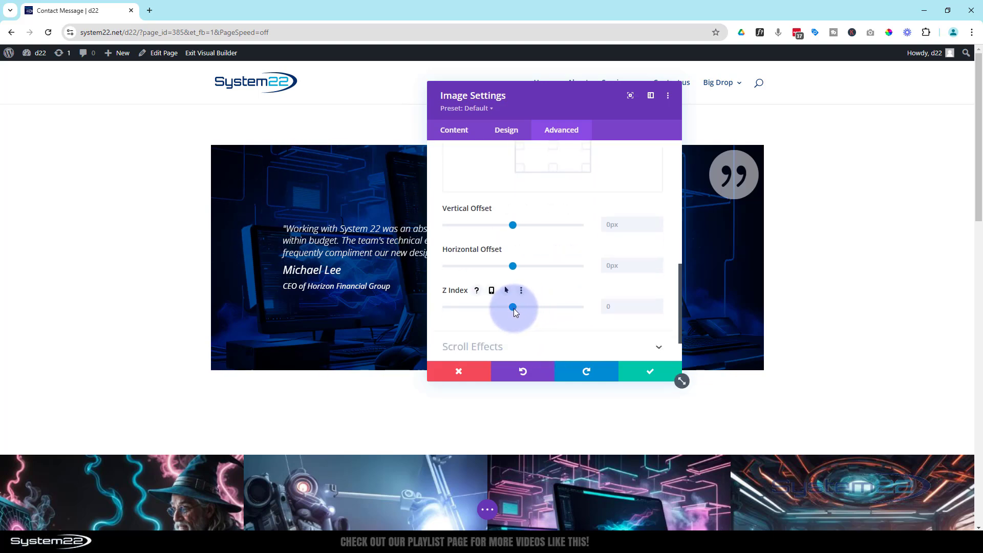
left_click_drag(514, 308, 519, 308)
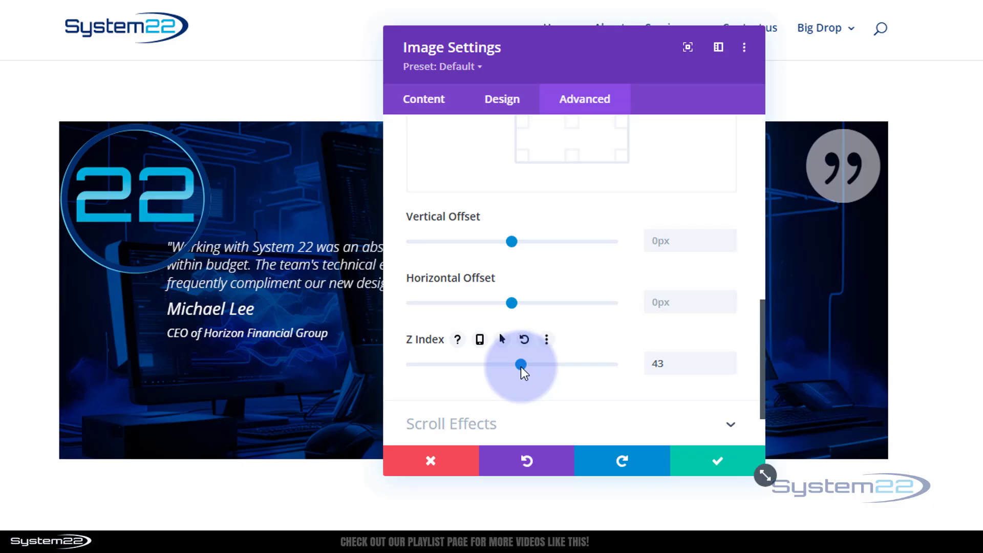
left_click(523, 157)
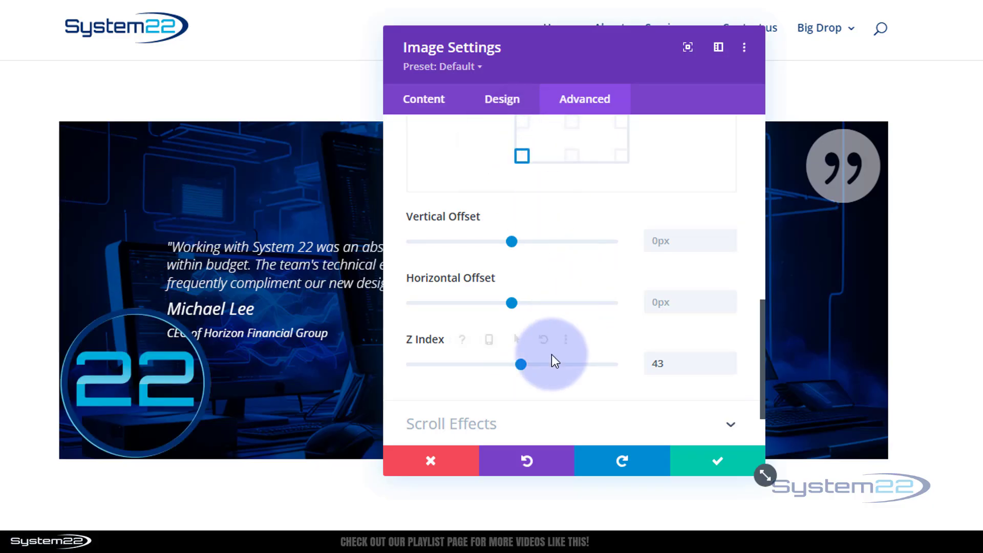
Reduce the logo image's width to 12% in its sizing settings
scroll(552, 355, "up", 5)
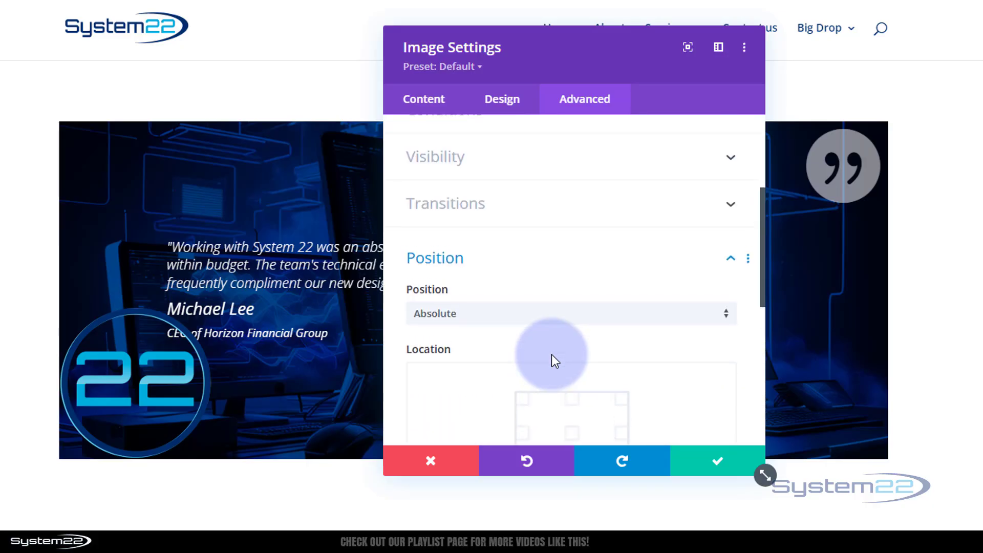
scroll(552, 354, "up", 4)
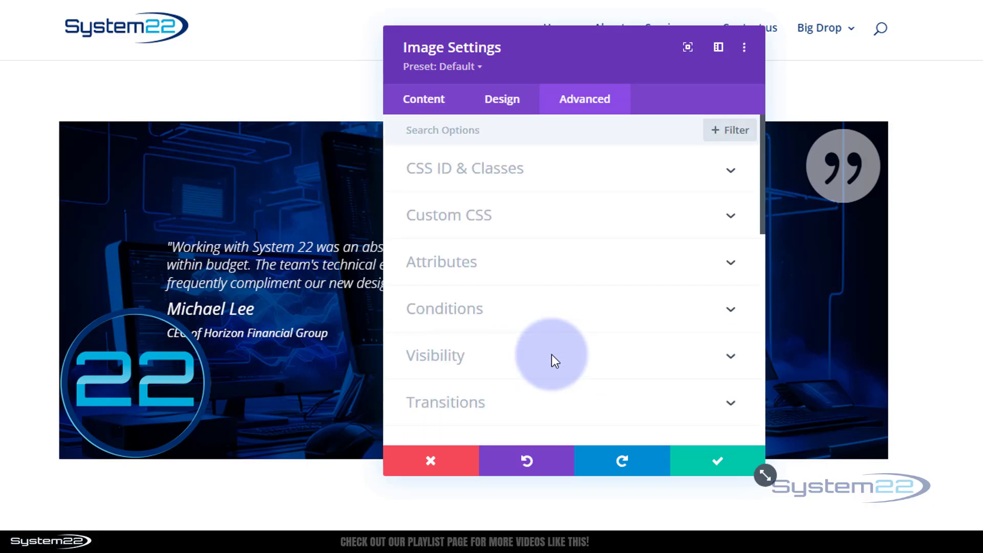
left_click(507, 109)
left_click(501, 228)
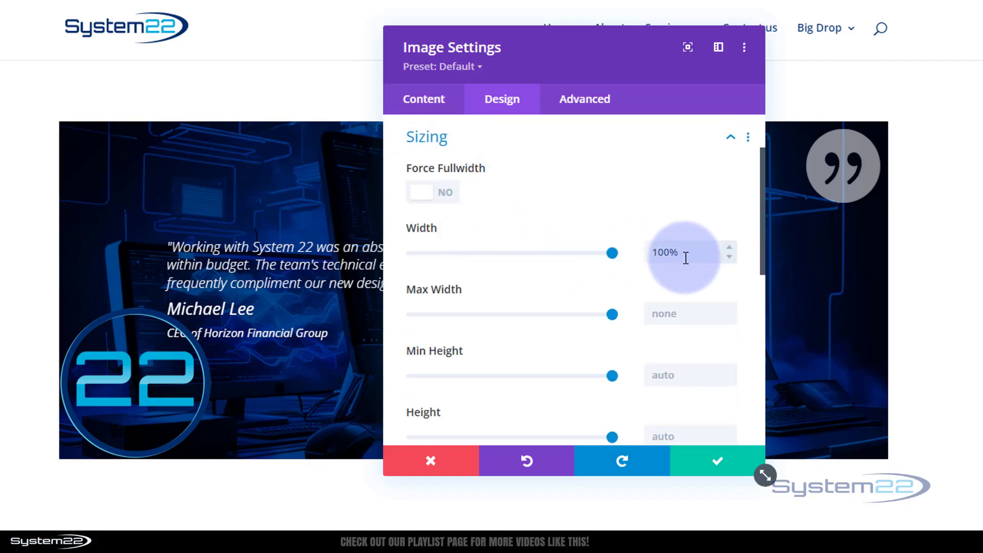
left_click(611, 253)
left_click_drag(566, 250, 437, 253)
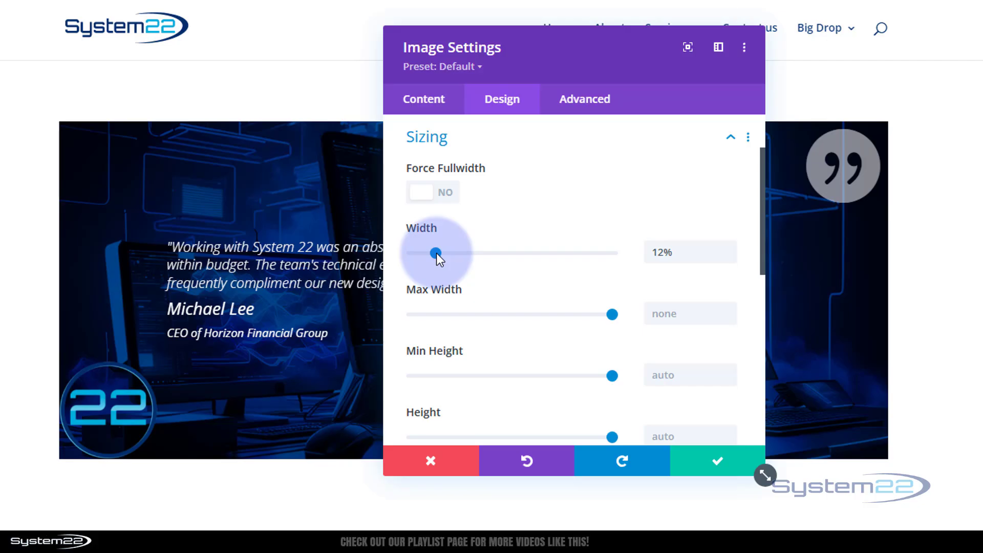
Set the logo image's vertical offset and horizontal offset to 10px each
left_click(596, 101)
scroll(630, 280, "down", 3)
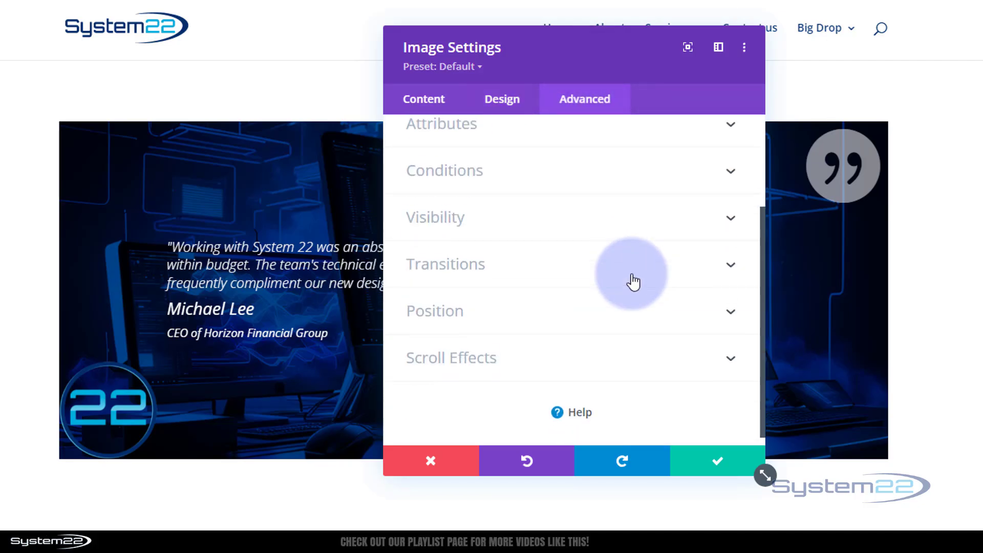
left_click(549, 307)
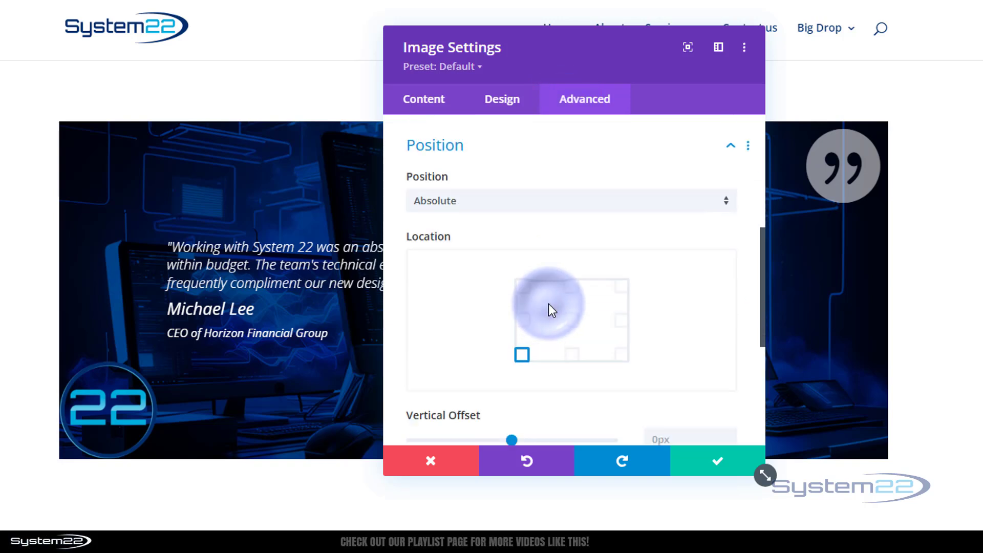
scroll(662, 270, "down", 3)
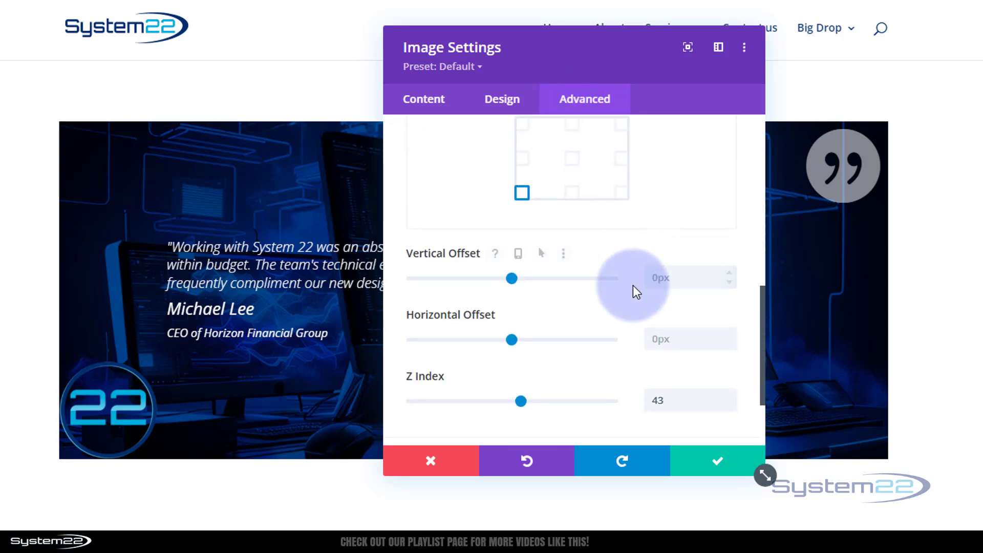
left_click(655, 278)
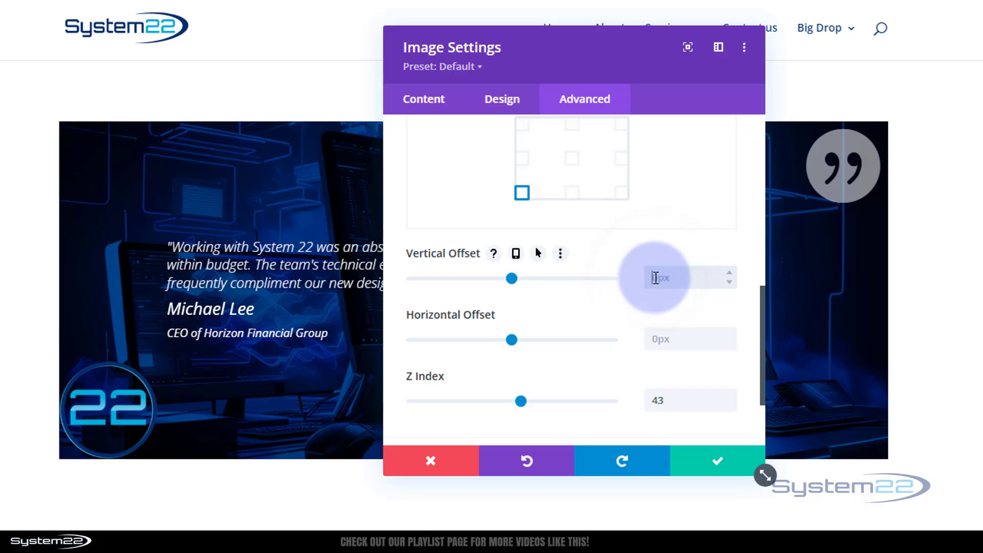
type("10")
left_click(657, 341)
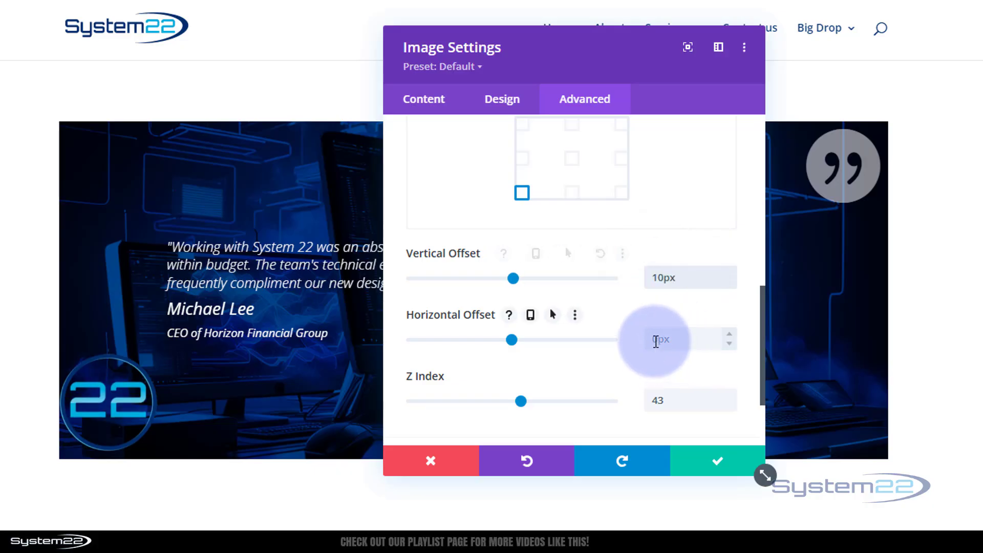
type("10")
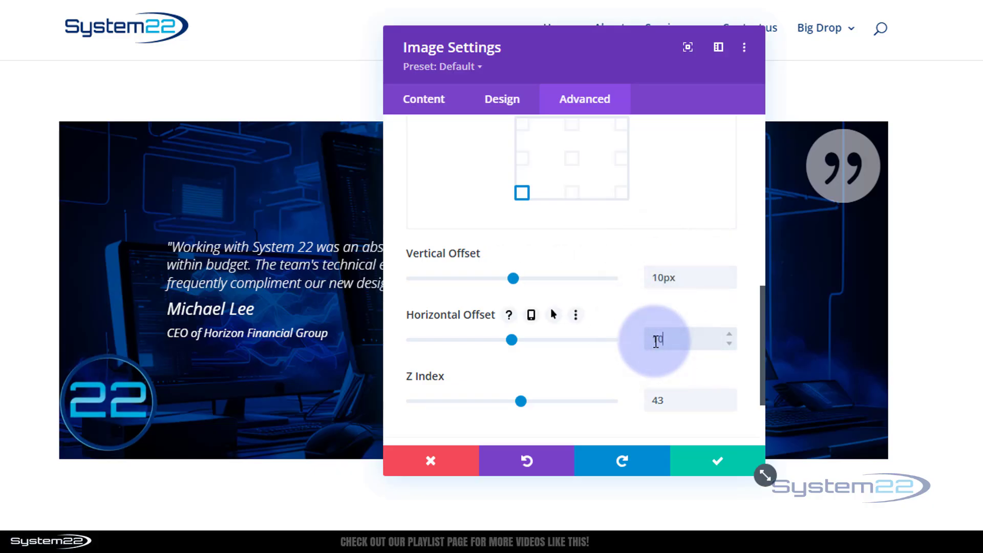
Finish the logo image's horizontal offset as 10px and show the per-device options for its location
type("px")
scroll(644, 289, "up", 3)
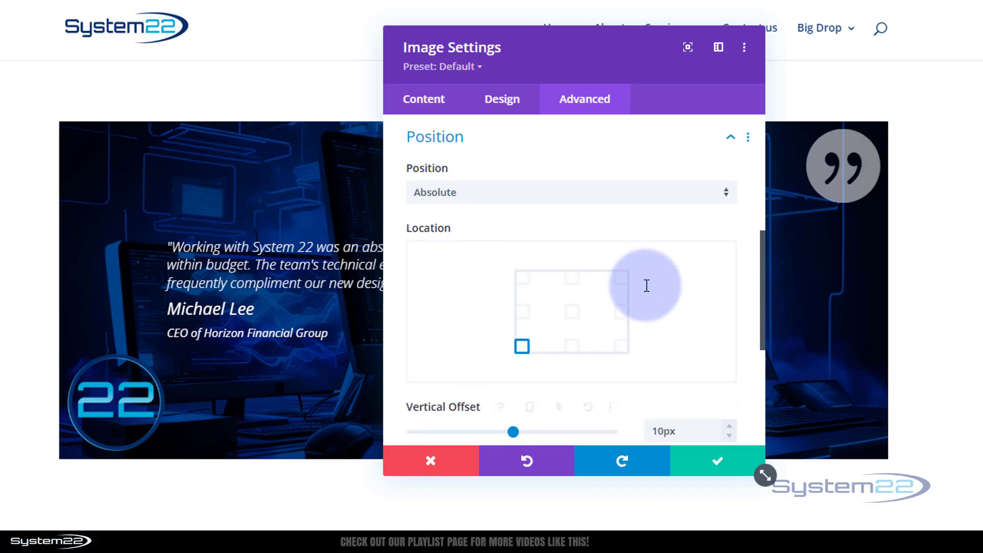
mouse_move(442, 229)
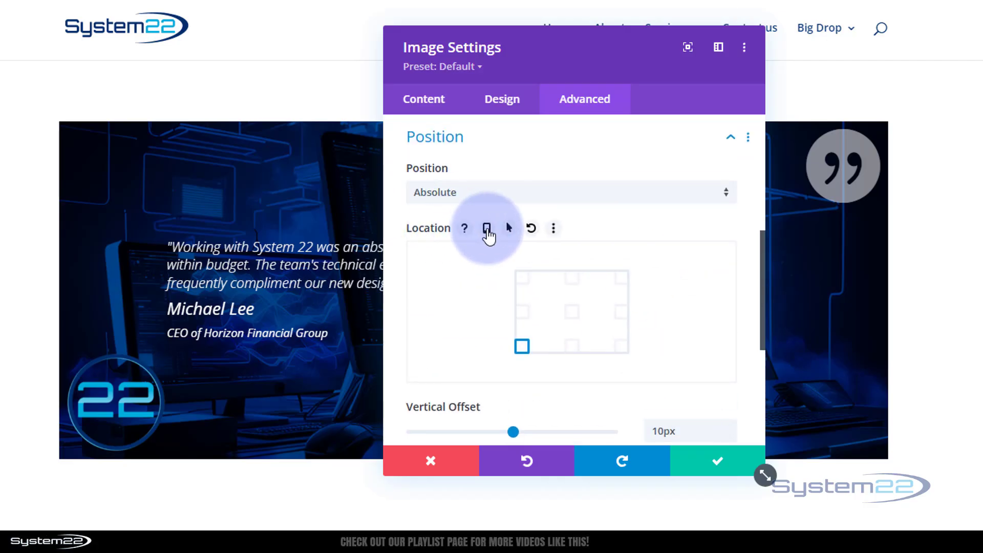
left_click(487, 229)
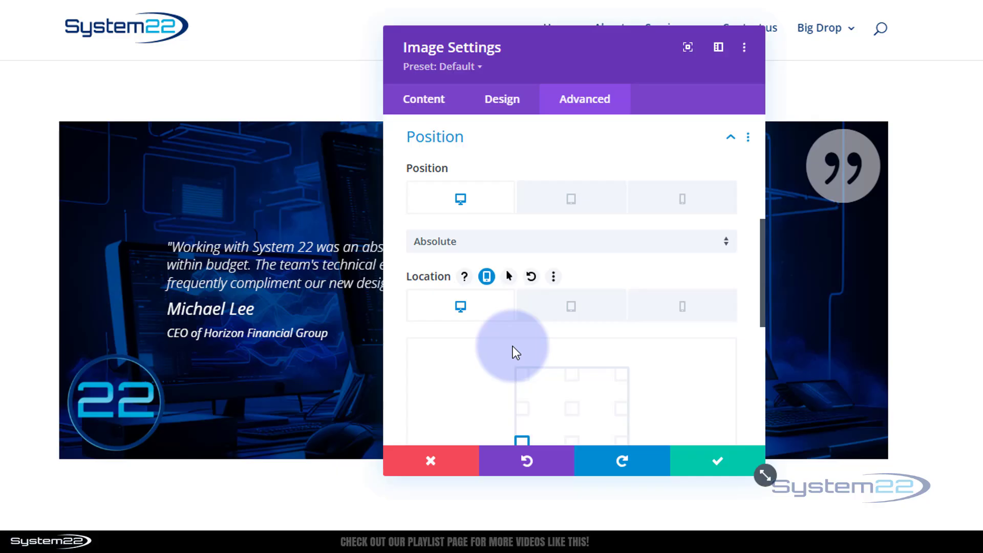
Open the logo image's attributes to review its alternative text and title text fields
scroll(512, 346, "up", 5)
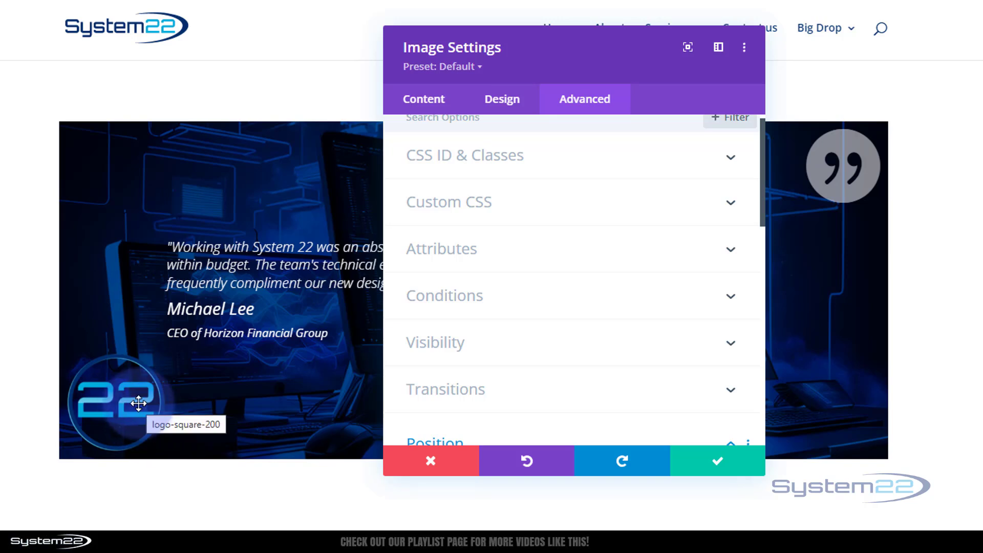
left_click(490, 259)
triple_click(492, 262)
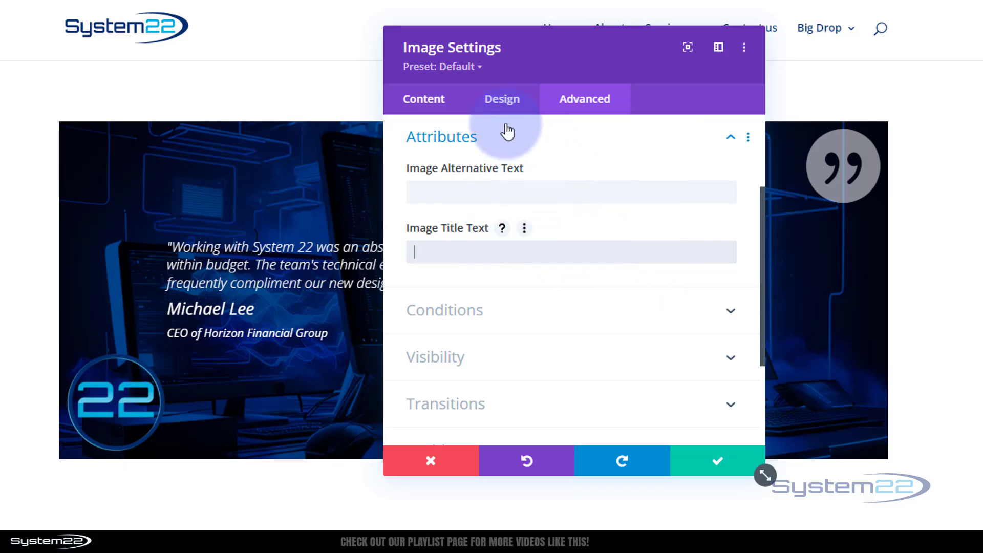
Set the logo image's link URL to #gal and save the image settings
left_click(425, 105)
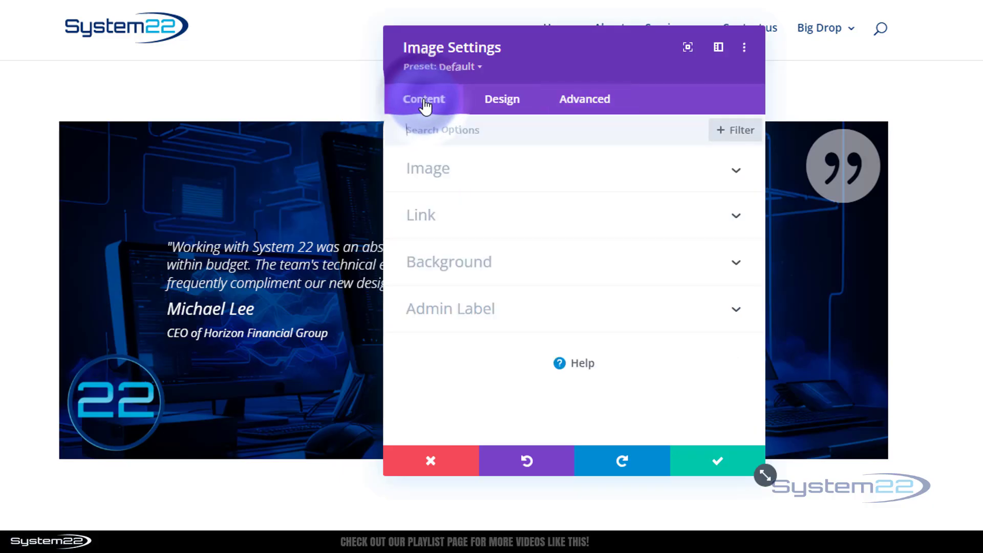
left_click(450, 221)
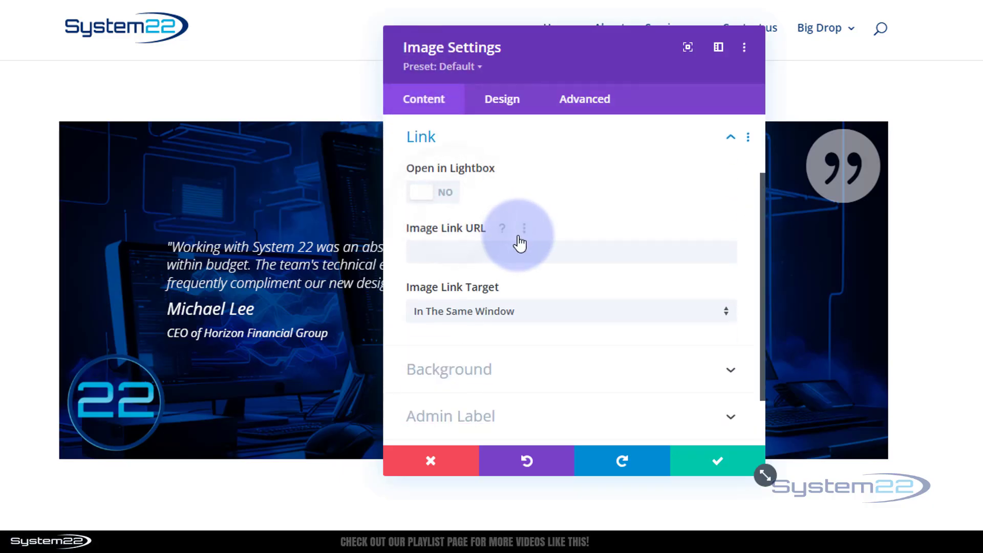
scroll(51, 546, "down", 3)
scroll(18, 434, "down", 3)
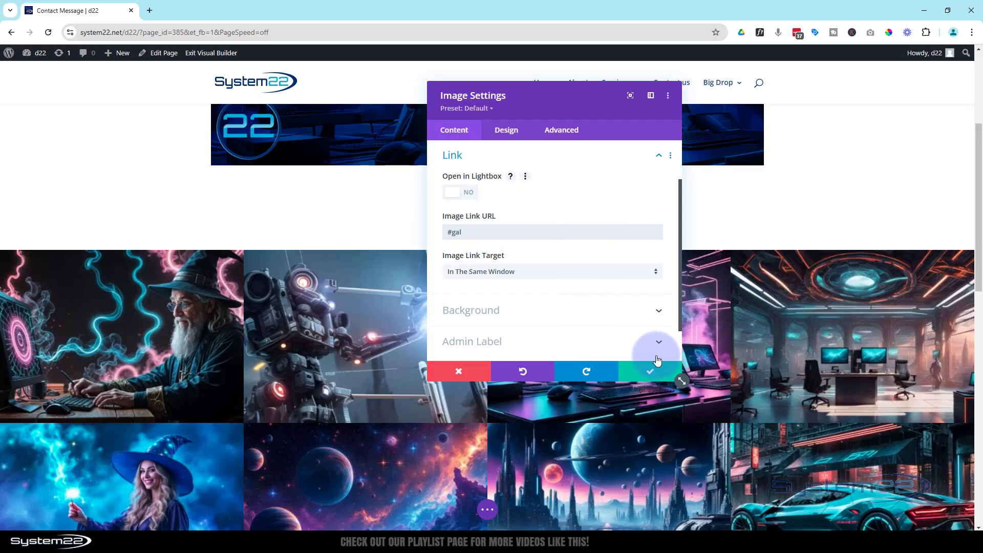
scroll(246, 211, "up", 4)
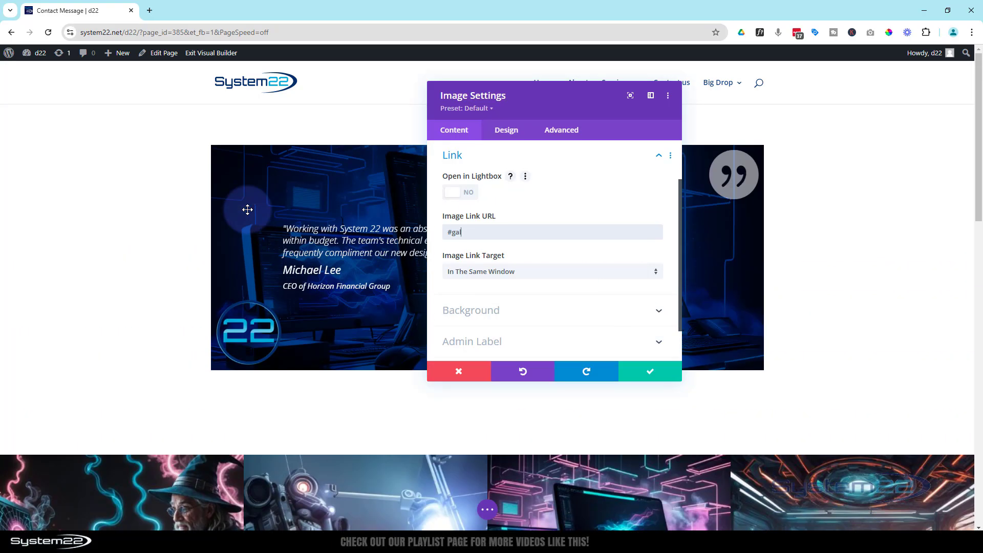
left_click(655, 372)
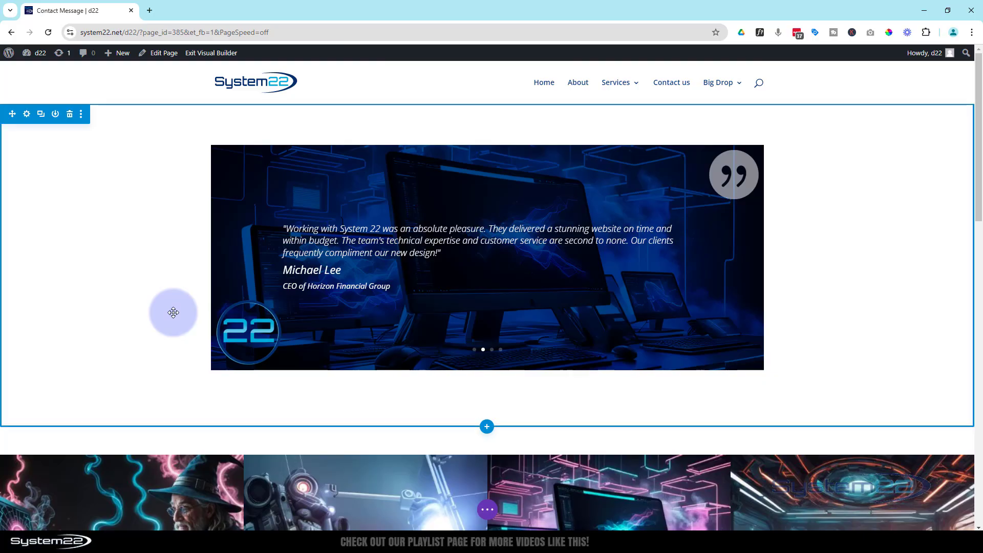
Check the CSS ID of the image gallery row that serves as the logo's link target, and close its settings
scroll(173, 313, "down", 5)
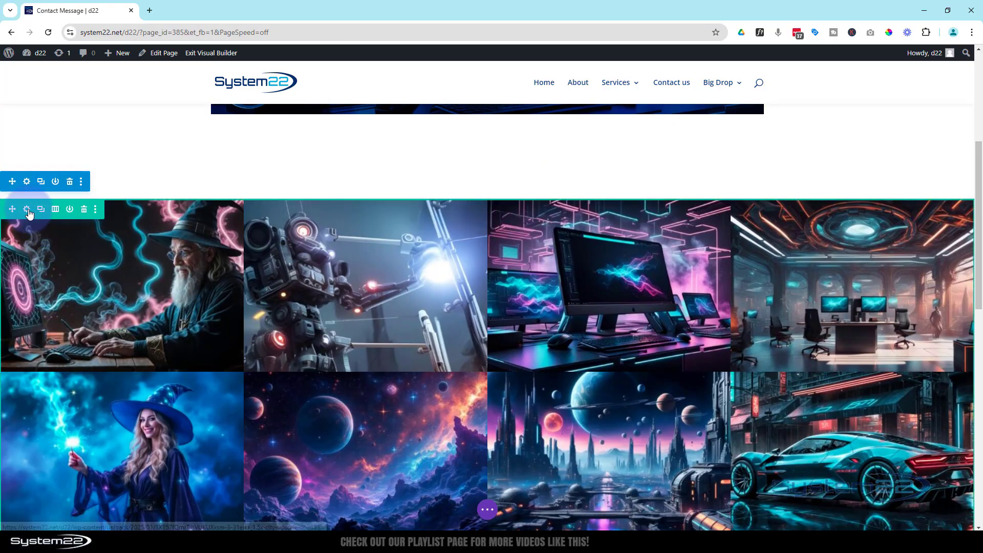
left_click(27, 210)
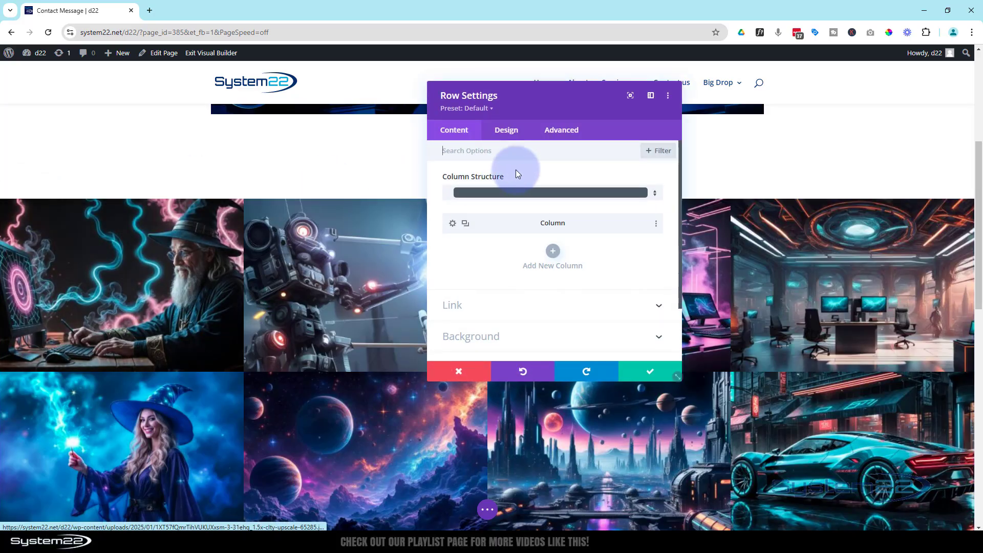
left_click(567, 134)
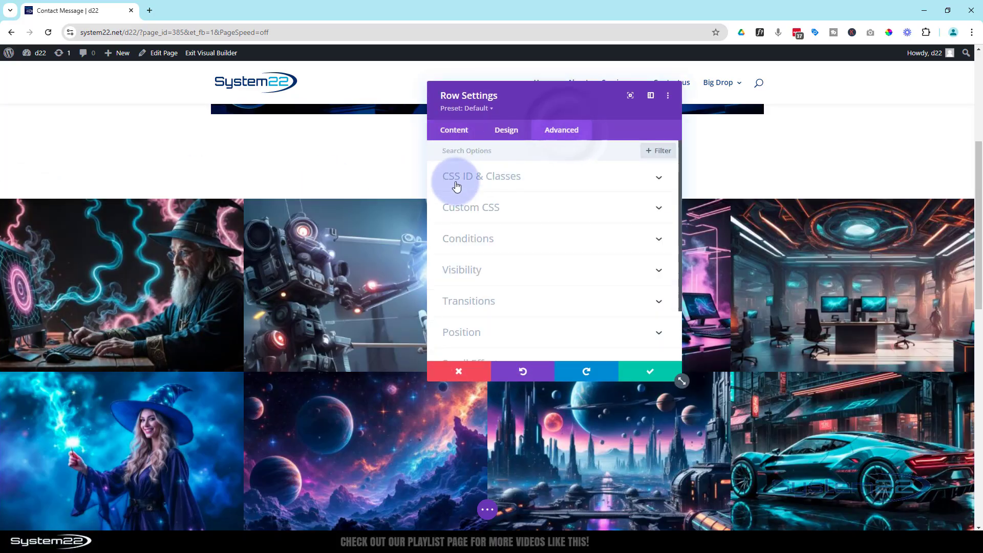
left_click(548, 182)
left_click(464, 218)
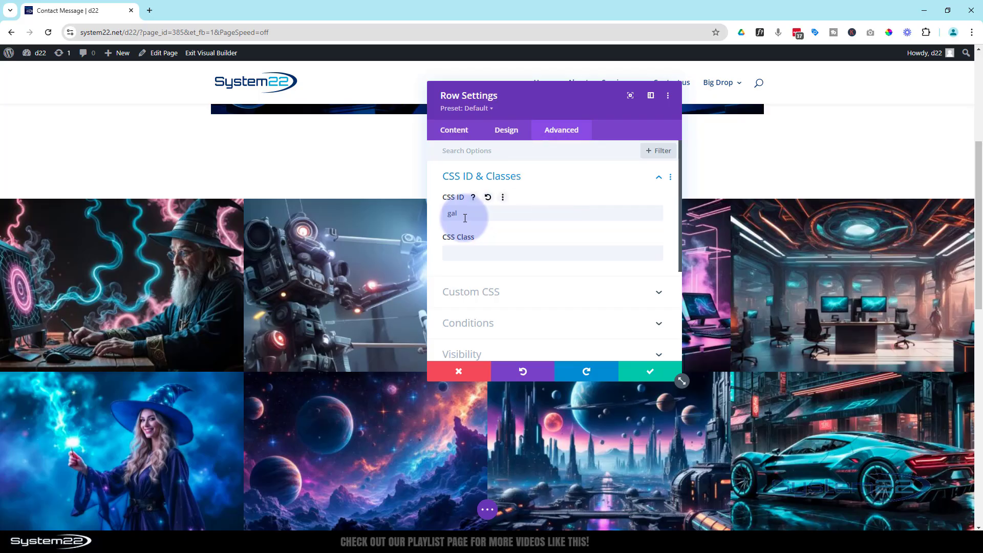
scroll(280, 198, "up", 2)
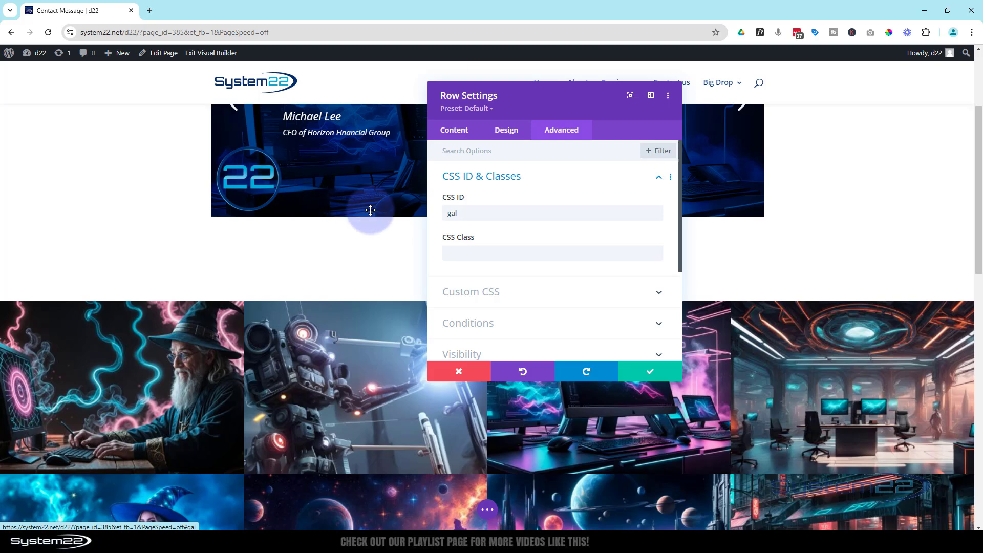
left_click(455, 221)
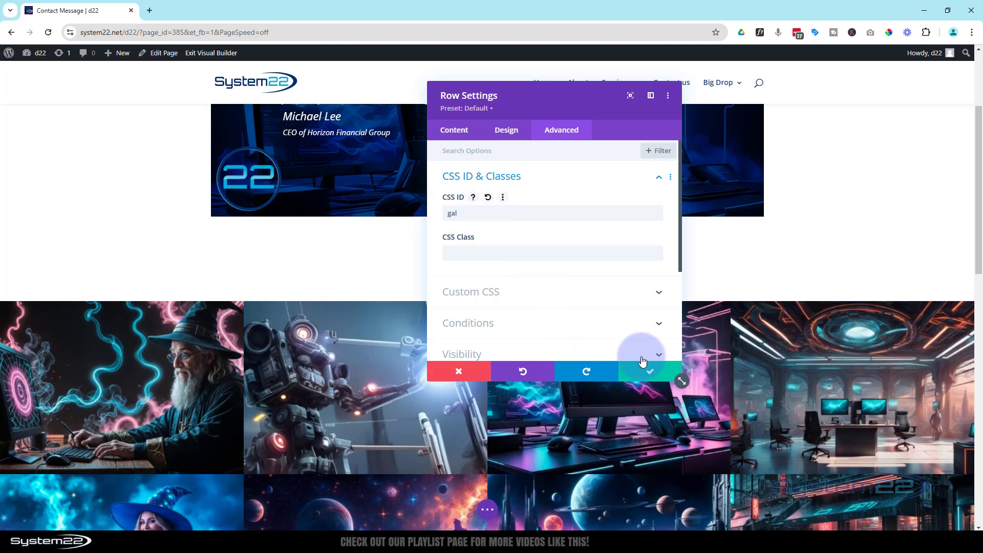
left_click(648, 376)
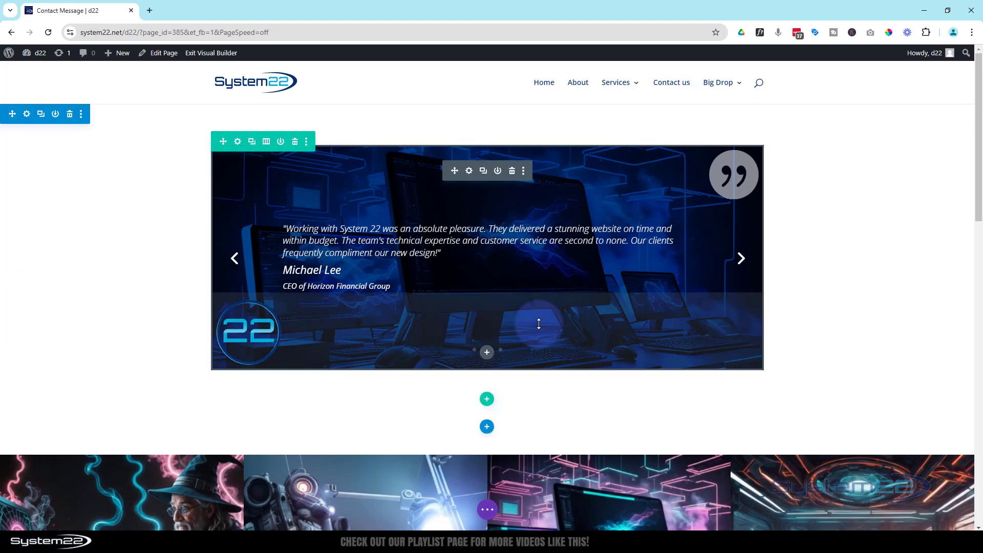
Open the testimonial slider's design settings and review its animation style and automatic animation options
left_click(469, 173)
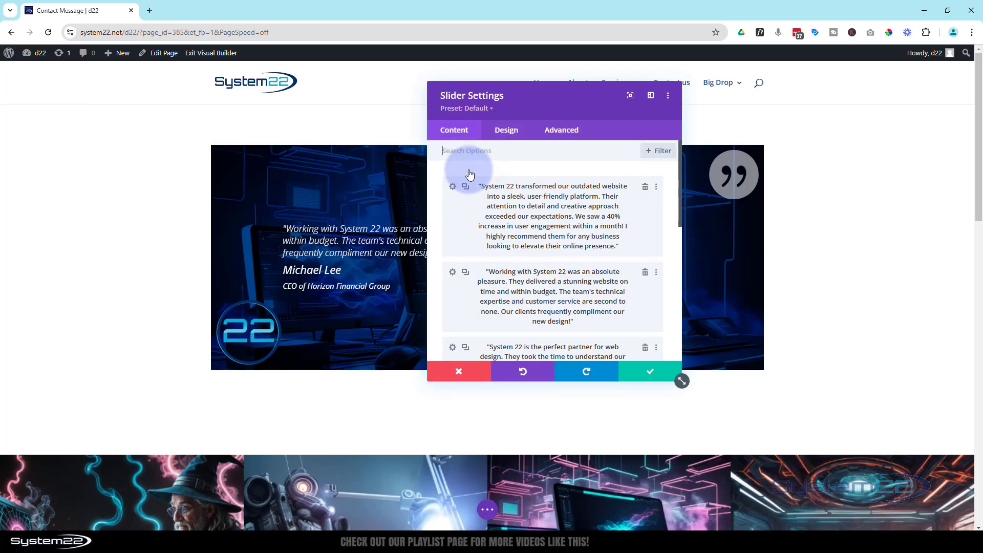
left_click(509, 133)
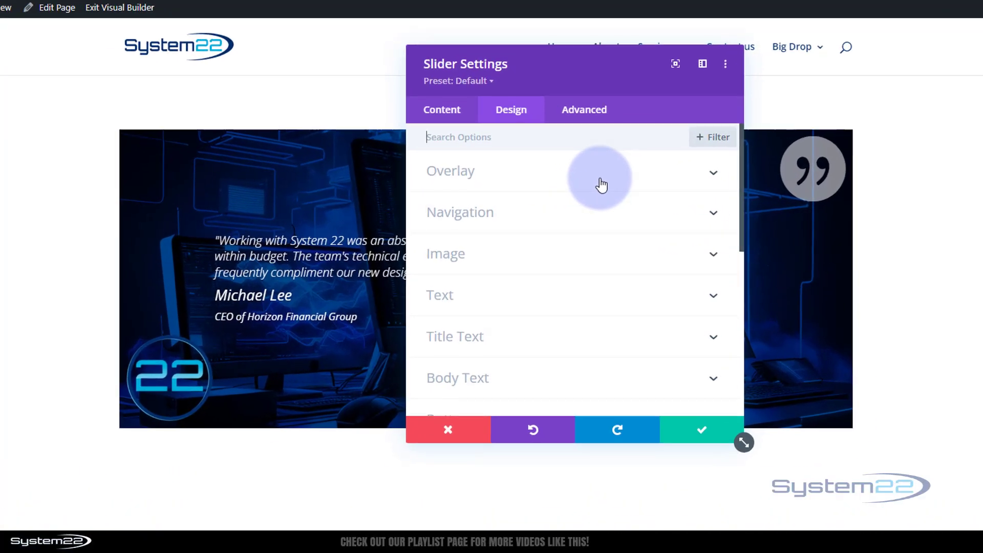
scroll(574, 186, "down", 3)
scroll(614, 185, "down", 4)
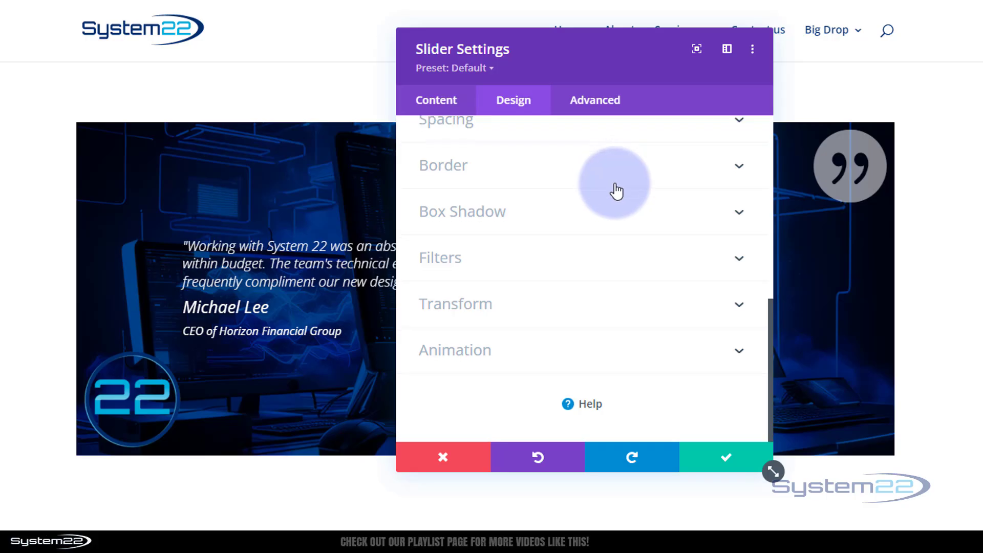
left_click(533, 352)
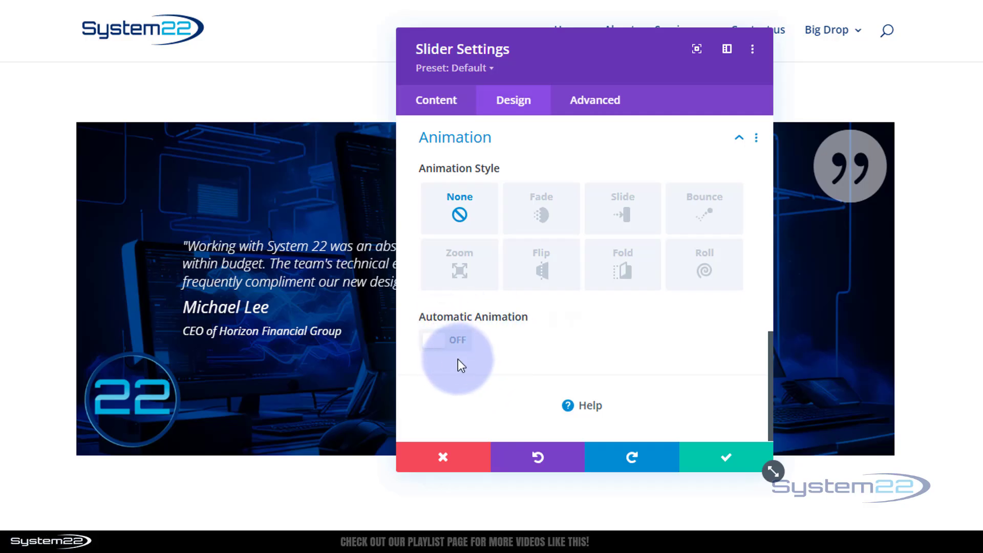
scroll(490, 390, "up", 5)
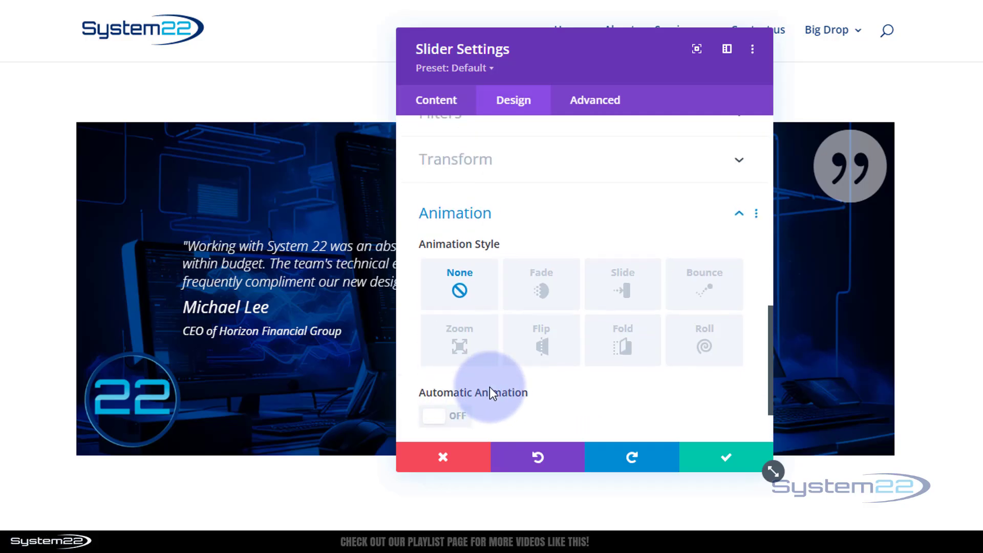
Look through the first slide's content and design settings for animation options and return to the slider settings
left_click(449, 114)
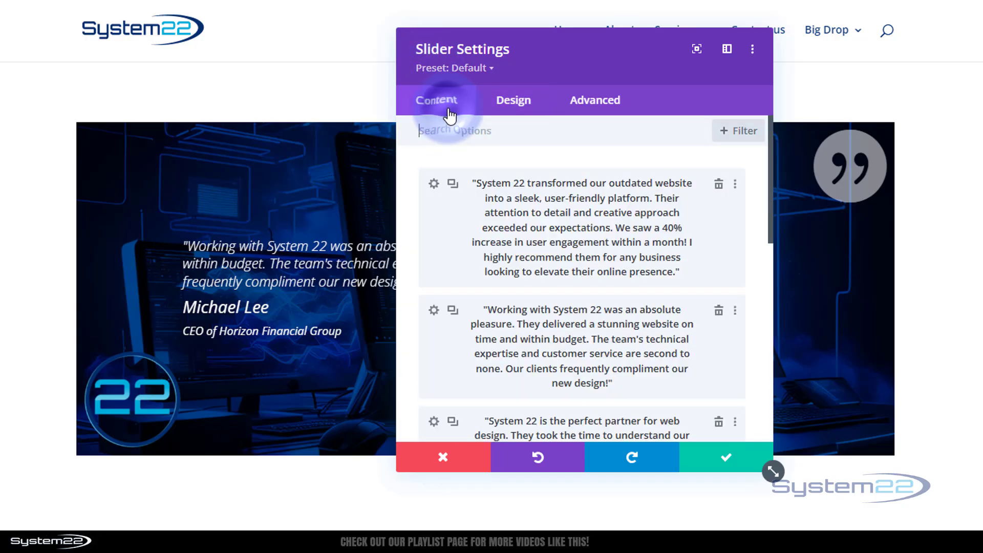
left_click(435, 184)
scroll(436, 191, "down", 4)
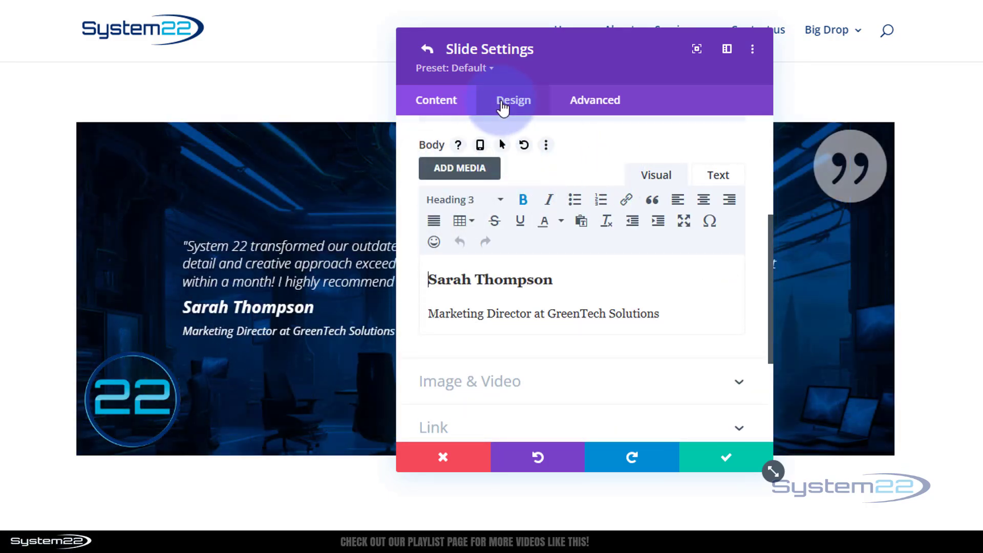
left_click(503, 107)
scroll(583, 193, "down", 5)
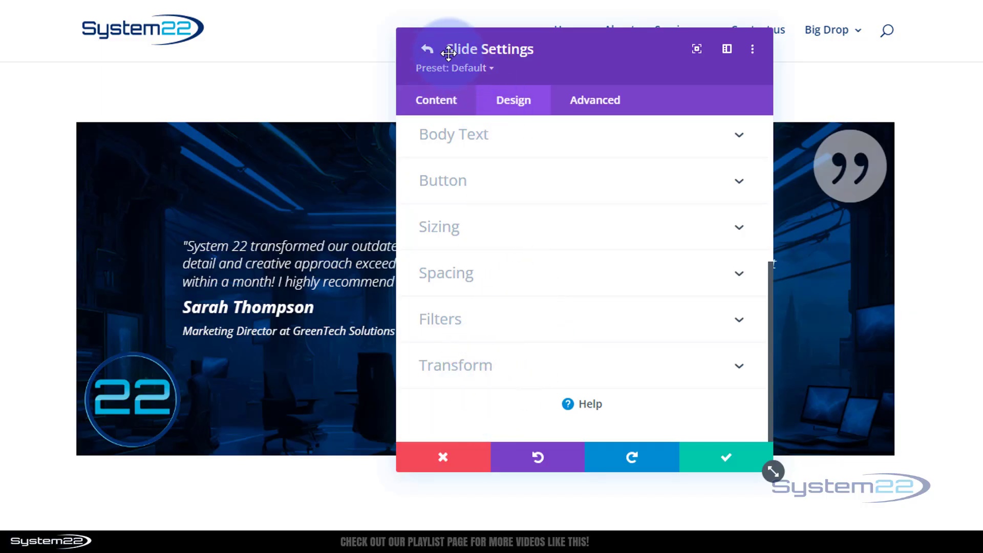
left_click(731, 463)
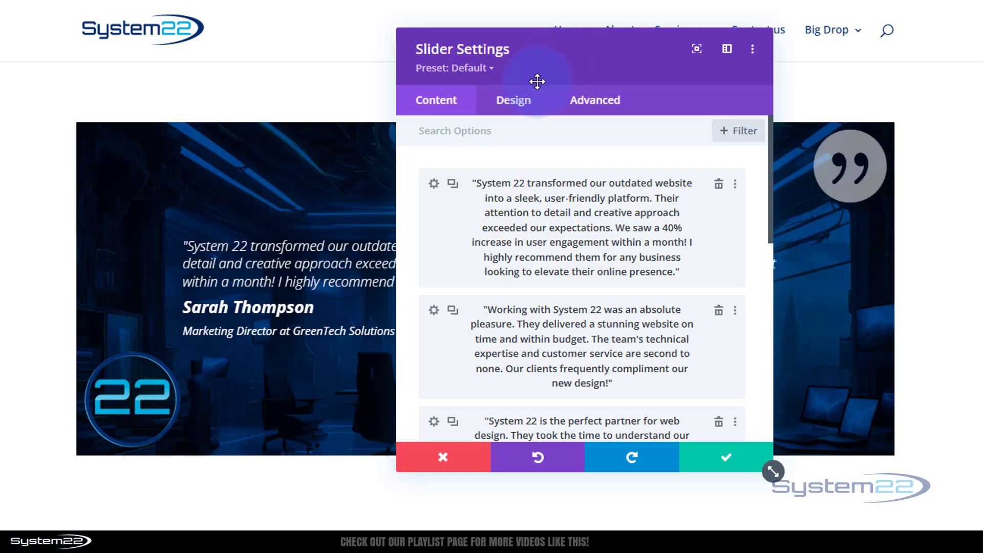
Turn on Automatic Animation for the slider, move the settings window aside to watch the slides, and save the settings
left_click(525, 105)
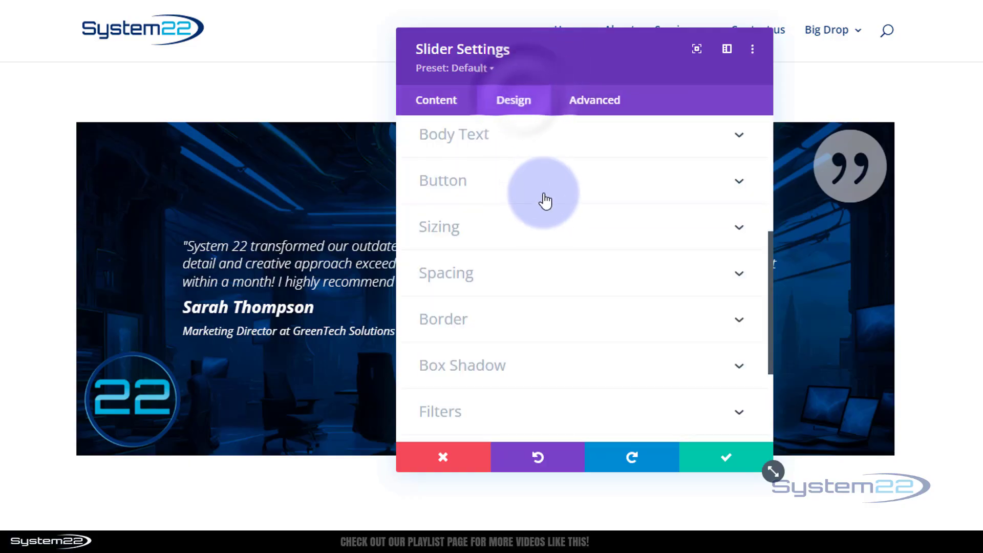
scroll(541, 202, "down", 3)
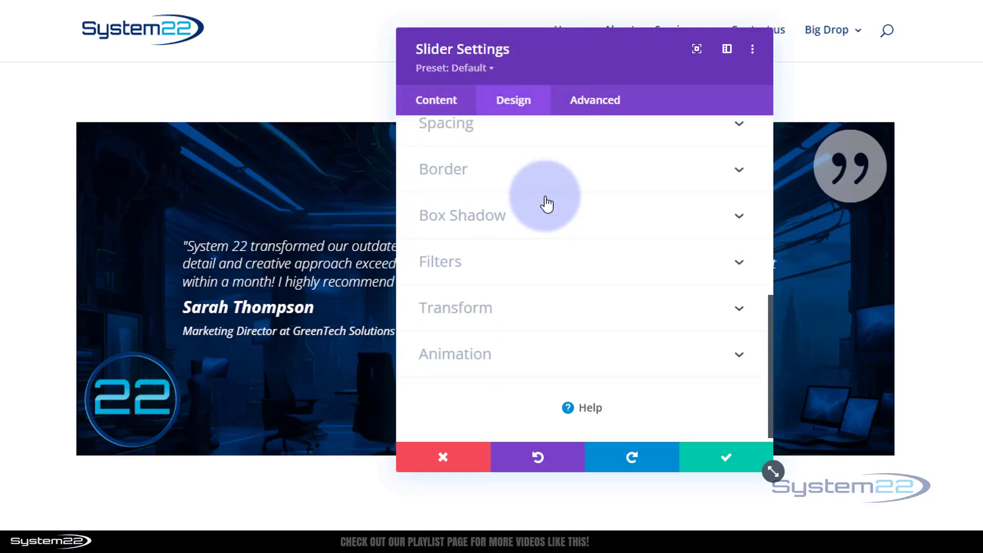
left_click(563, 353)
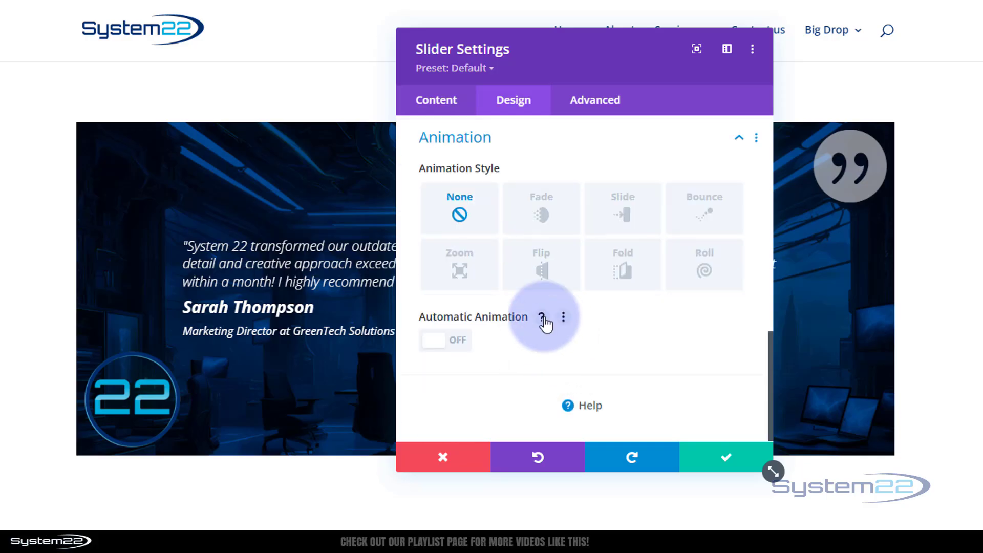
left_click(455, 344)
scroll(568, 318, "down", 2)
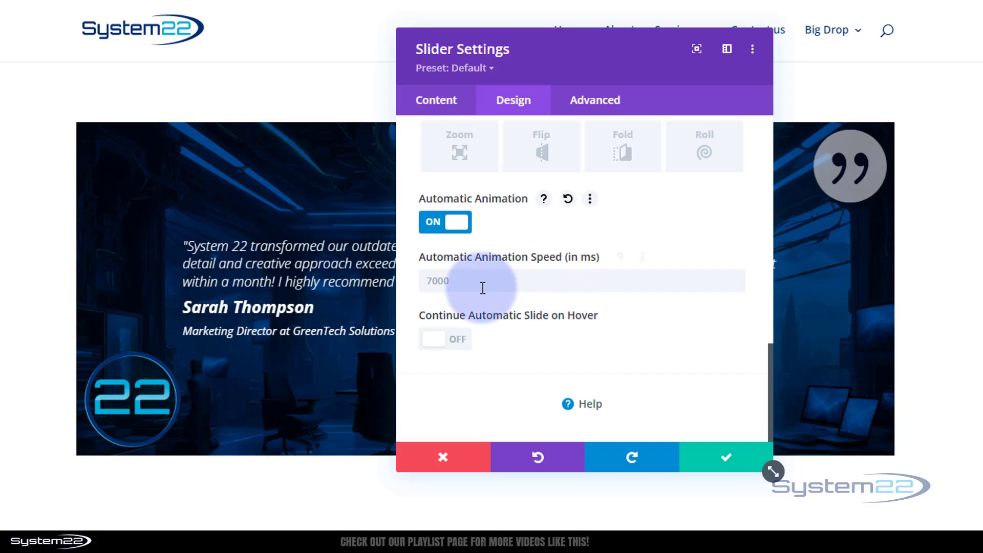
left_click_drag(568, 66, 937, 61)
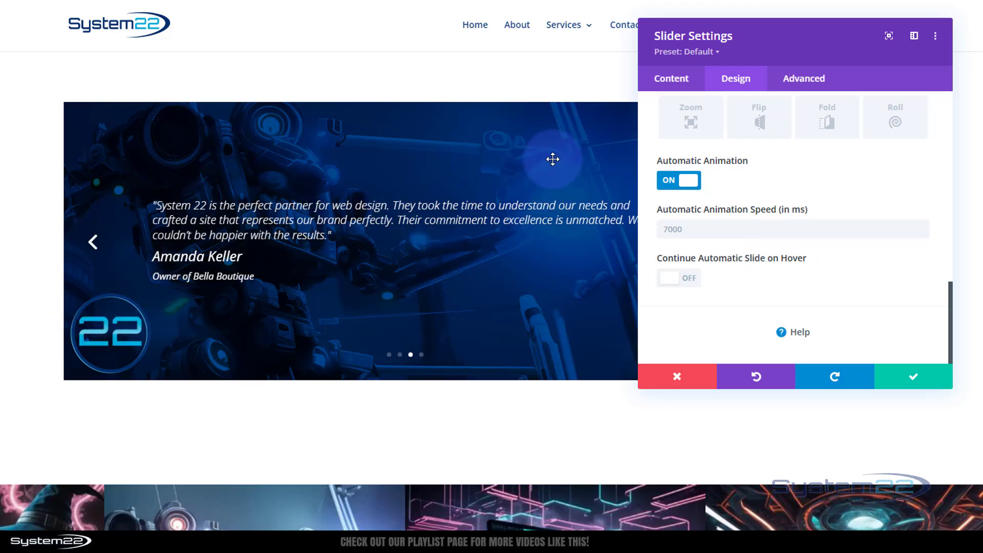
left_click(904, 382)
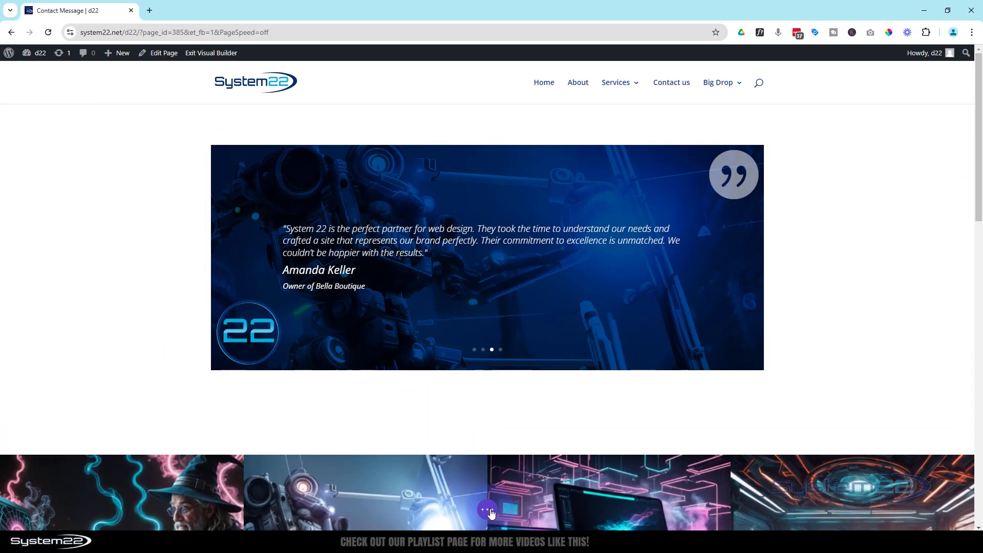
Save the page and exit the visual builder to view the slider on the front end
left_click(487, 510)
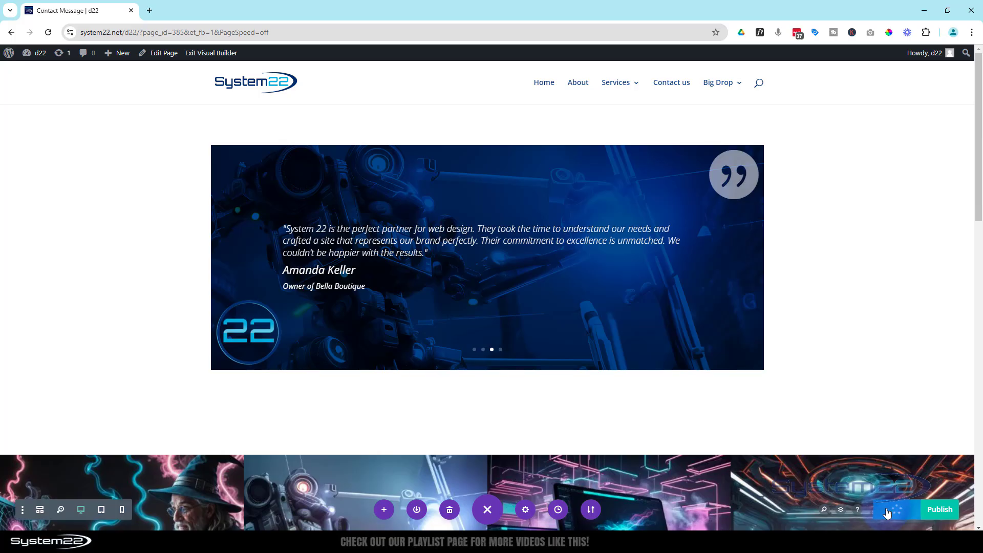
left_click(193, 53)
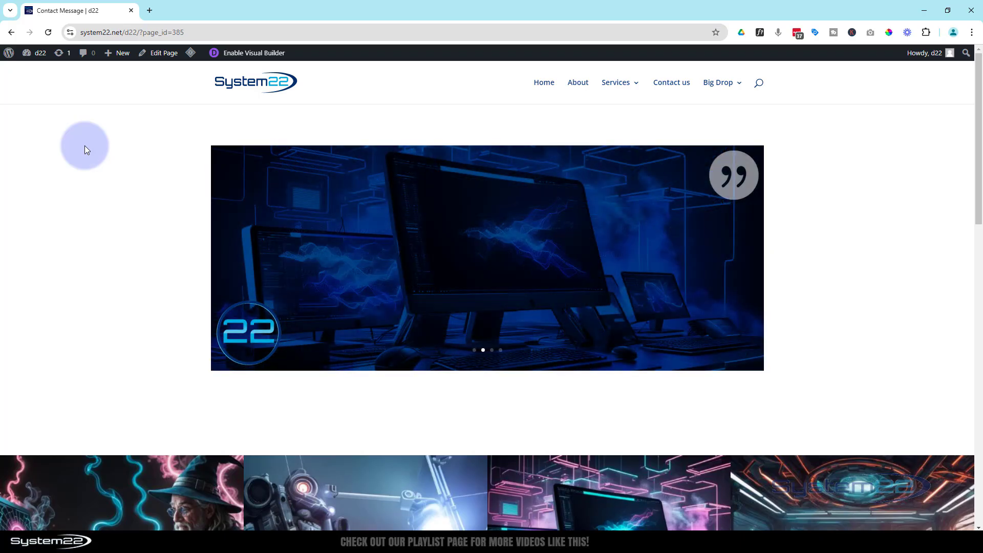
mouse_move(424, 247)
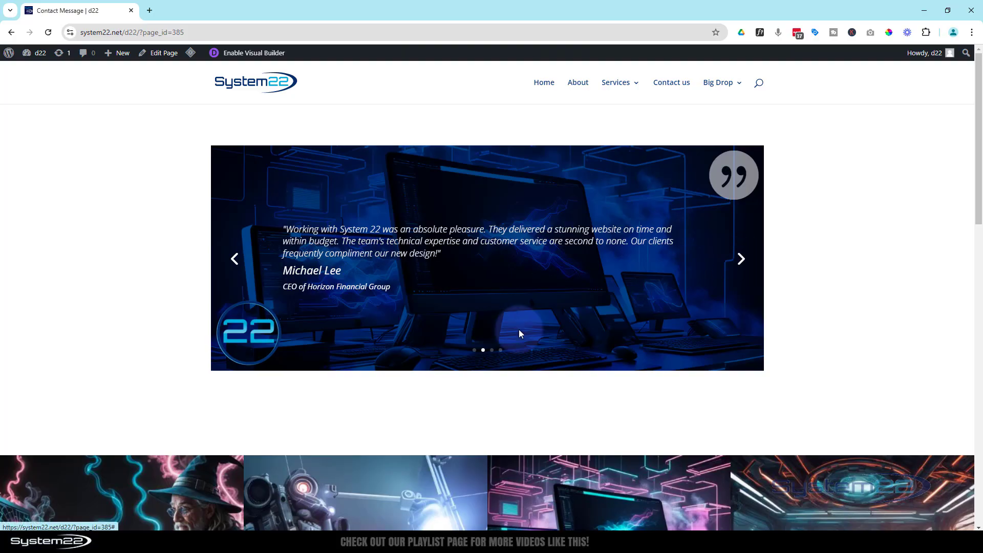
Show the slider's third slide, go to the gallery below, open and close the robot image, and return to the slider
left_click(492, 351)
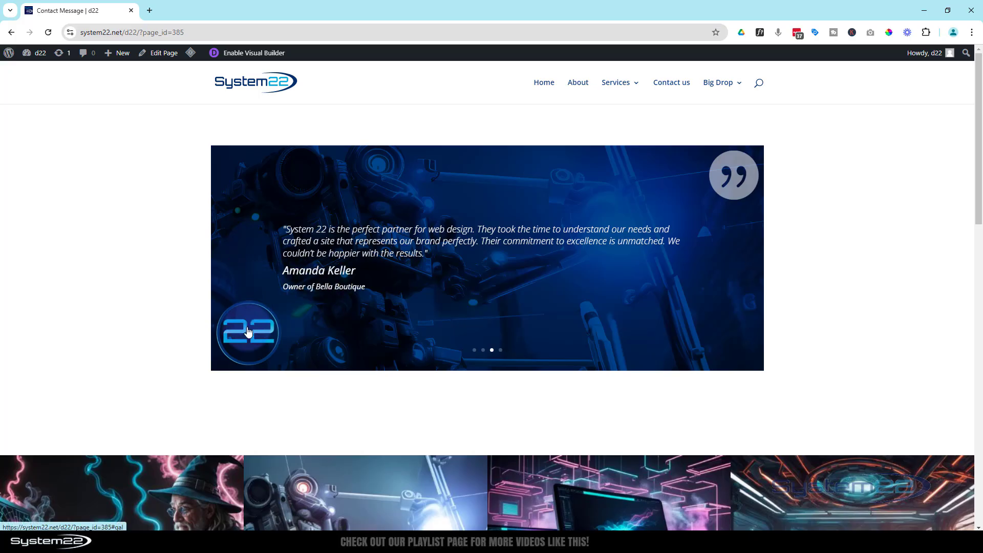
scroll(248, 332, "down", 7)
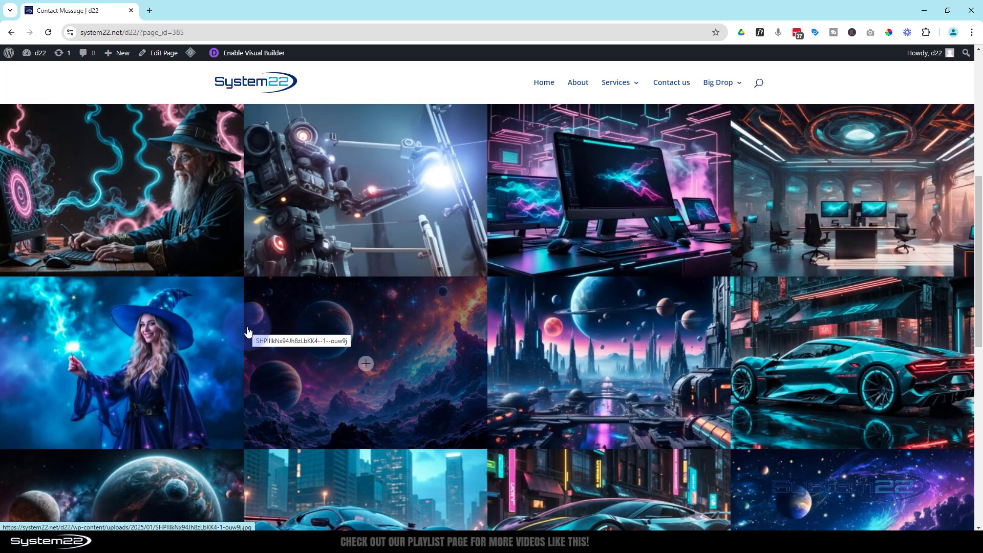
left_click(344, 267)
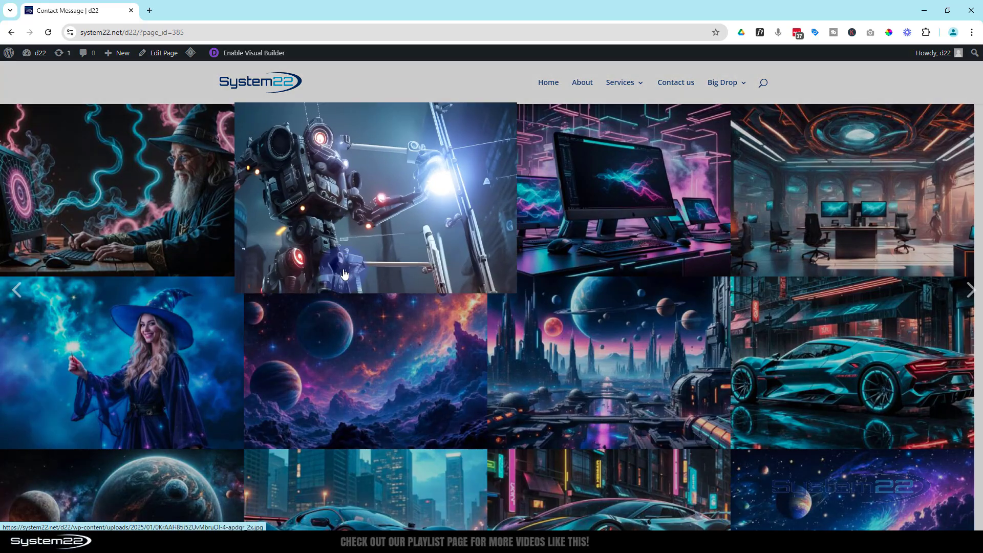
left_click(95, 259)
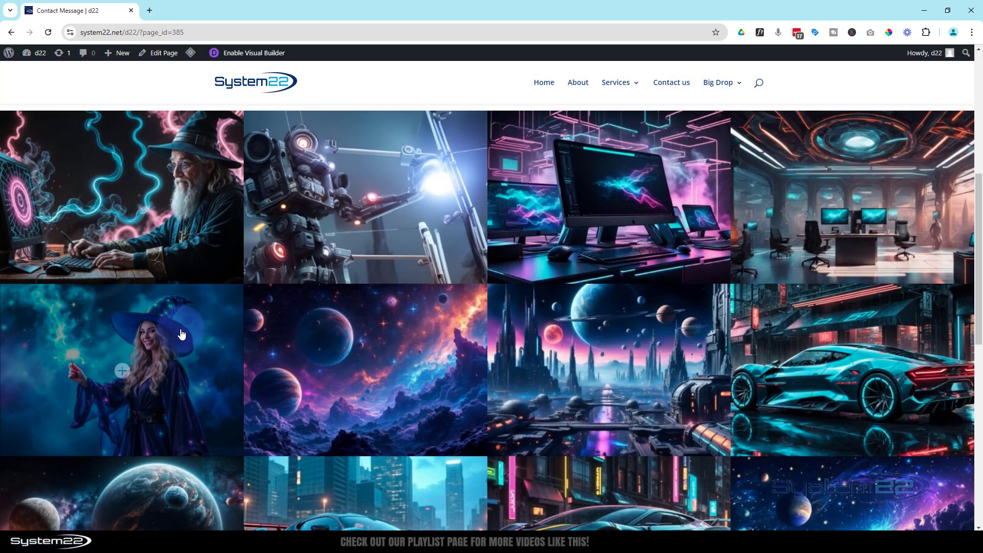
scroll(180, 329, "up", 7)
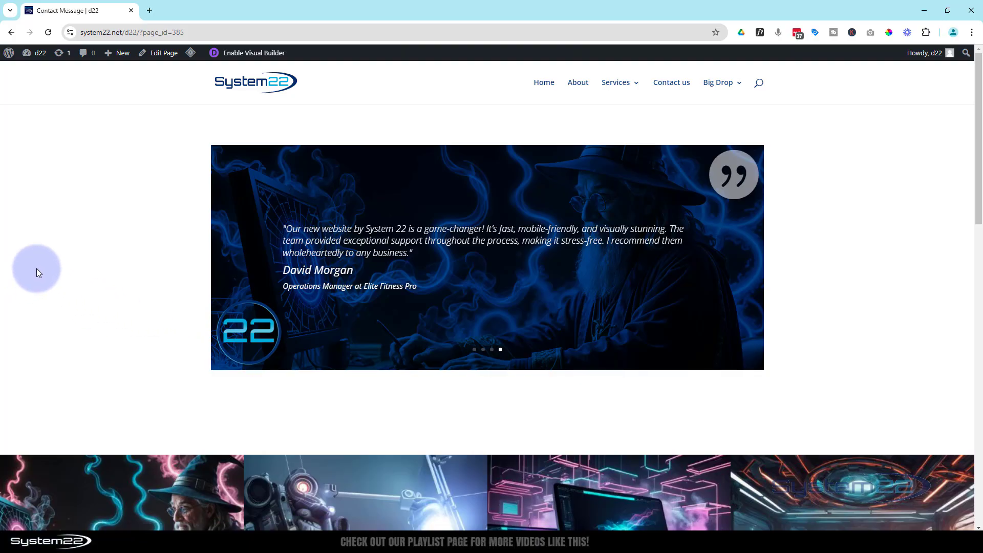
Preview the page in the browser's device emulation as iPhone 12 Pro and iPad Air, then close the developer tools
key("ctrl+shift+i")
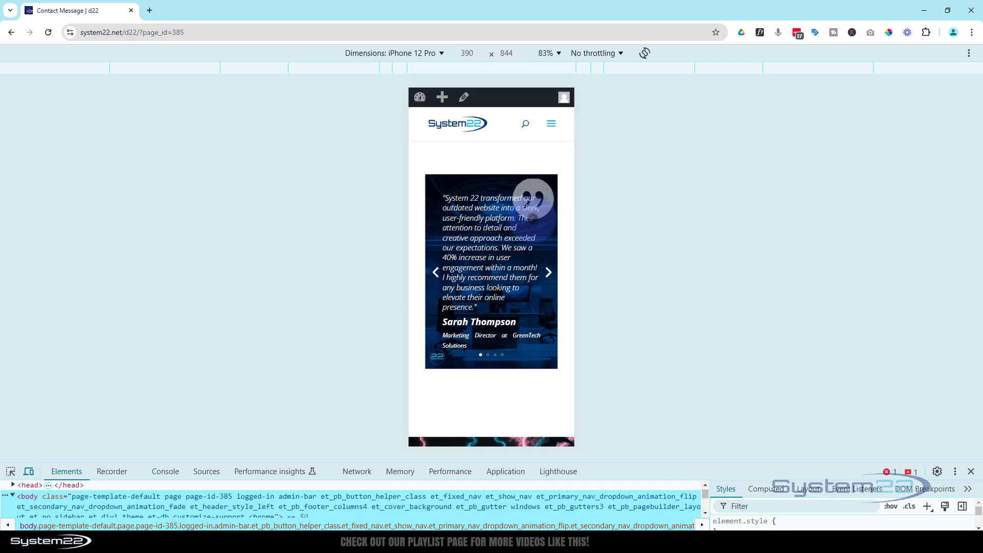
left_click(385, 53)
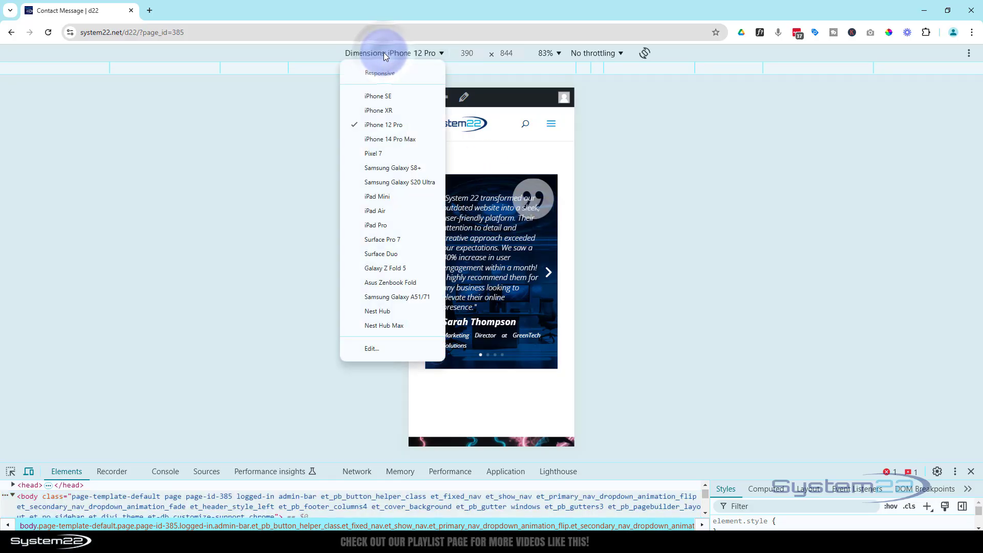
left_click(389, 213)
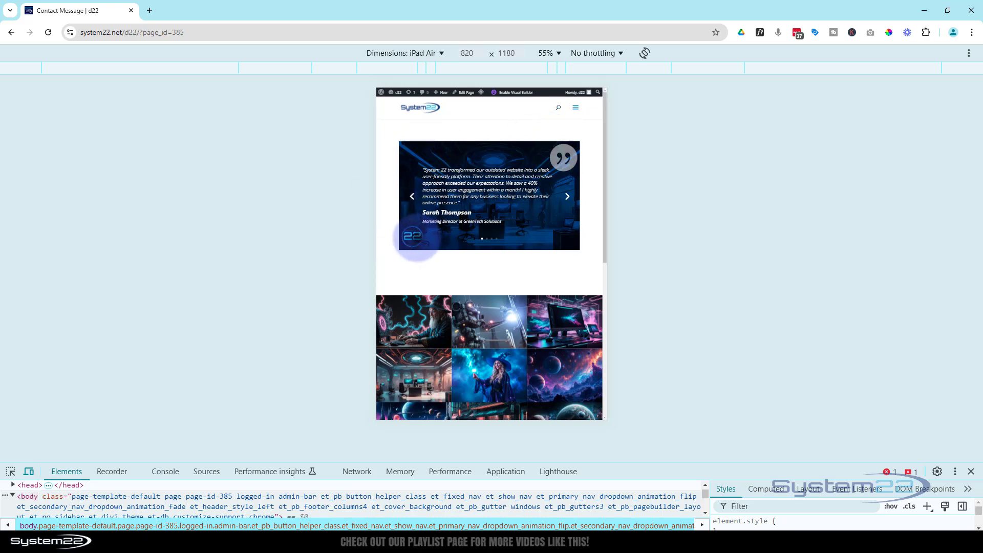
scroll(425, 241, "down", 5)
scroll(417, 241, "up", 5)
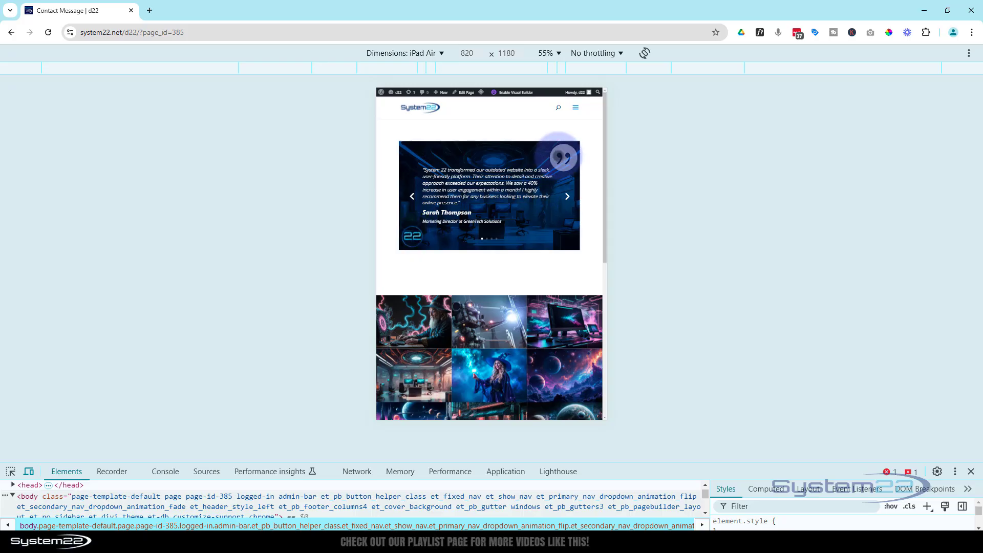
left_click(971, 472)
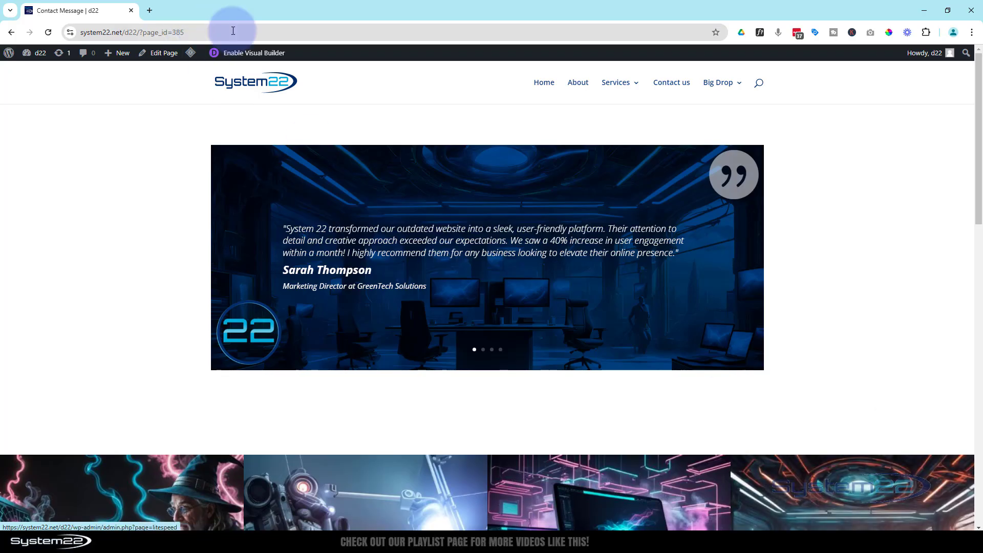
Enable the visual builder, open the quote icon module's settings from Wireframe View, and show the slider in Phone View
left_click(238, 53)
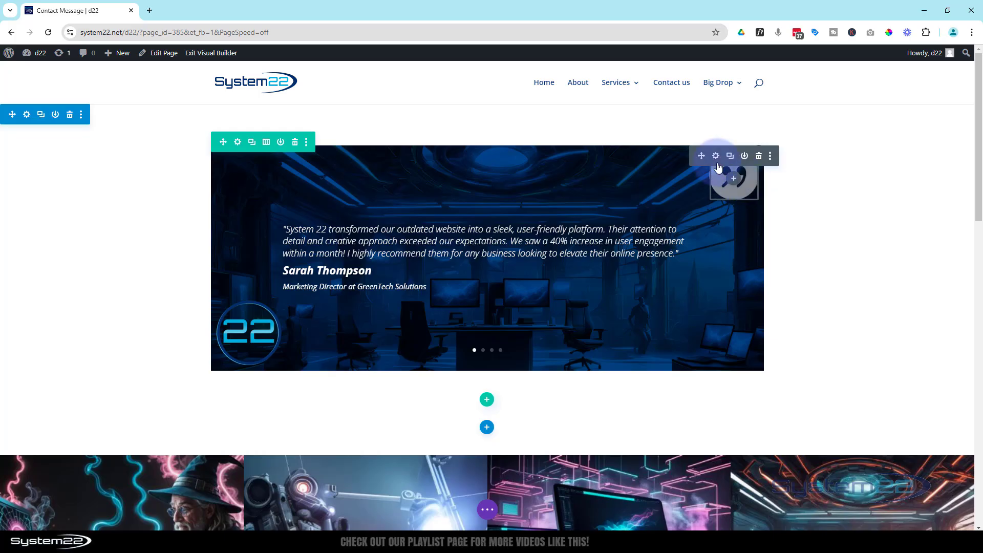
left_click(487, 509)
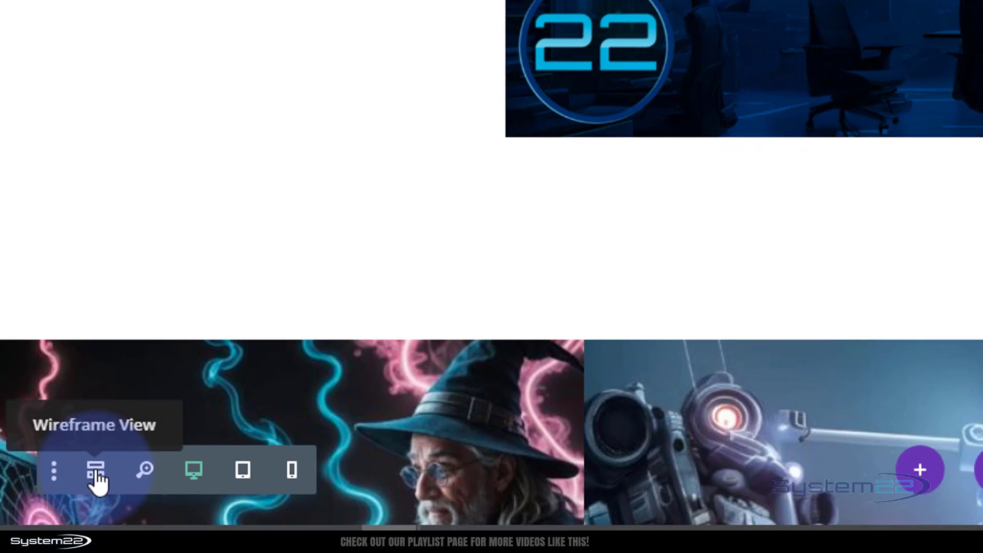
left_click(96, 474)
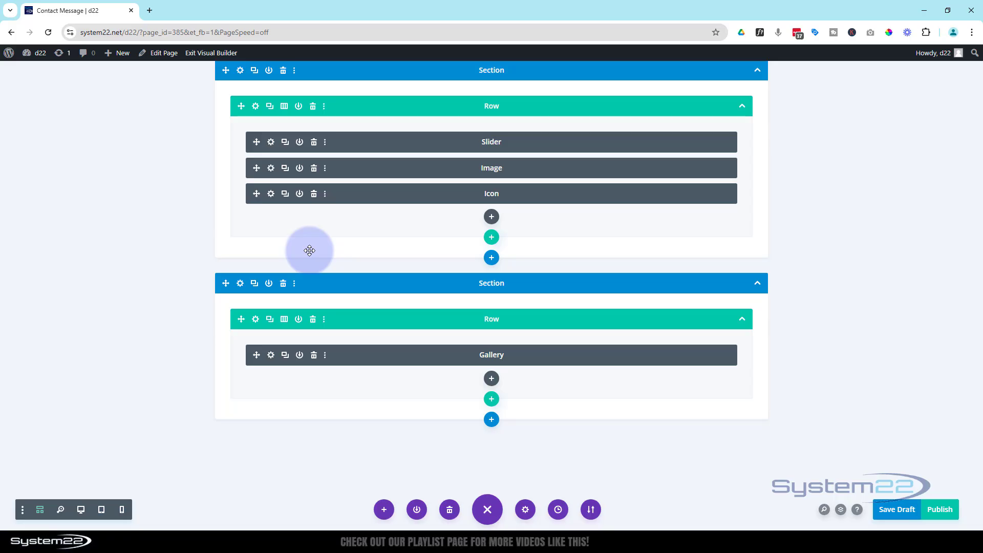
left_click(271, 198)
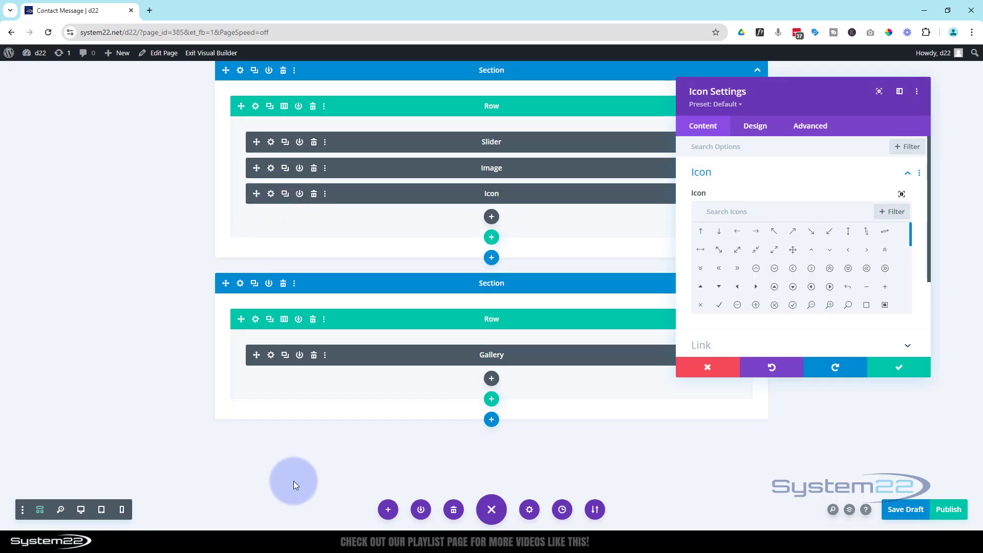
left_click(123, 510)
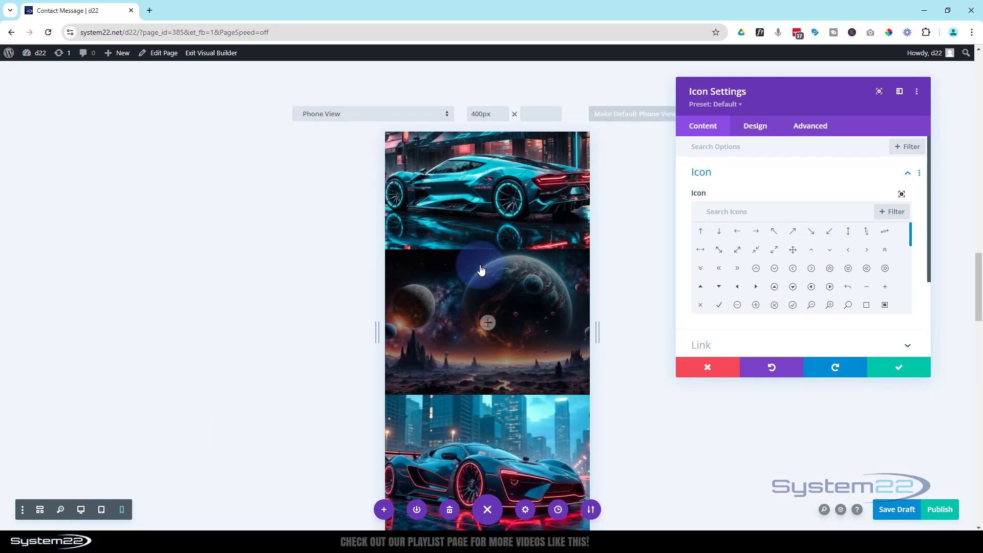
scroll(482, 269, "up", 15)
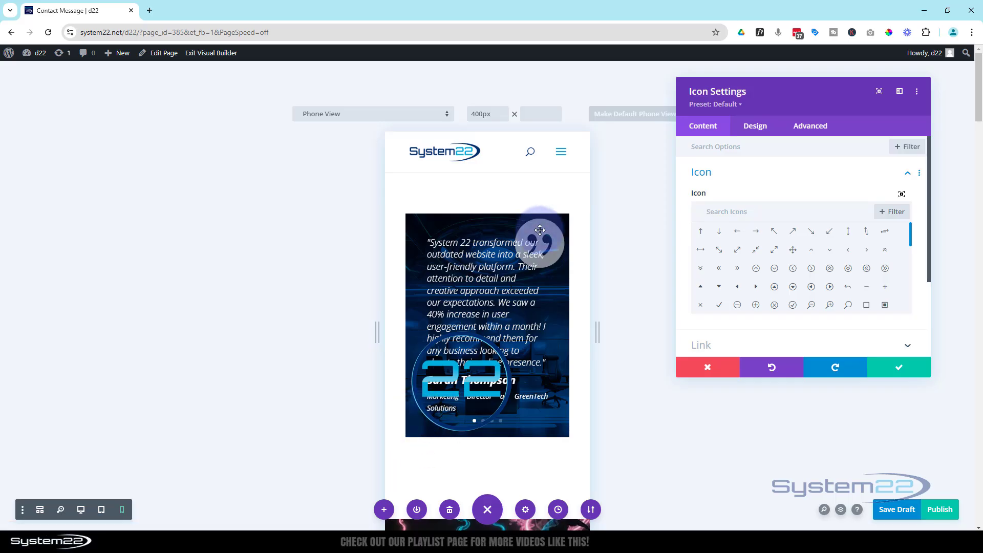
Set the quote icon's phone-only color to rgba(255,255,255,0.18) and save the icon settings and the page draft
left_click(752, 128)
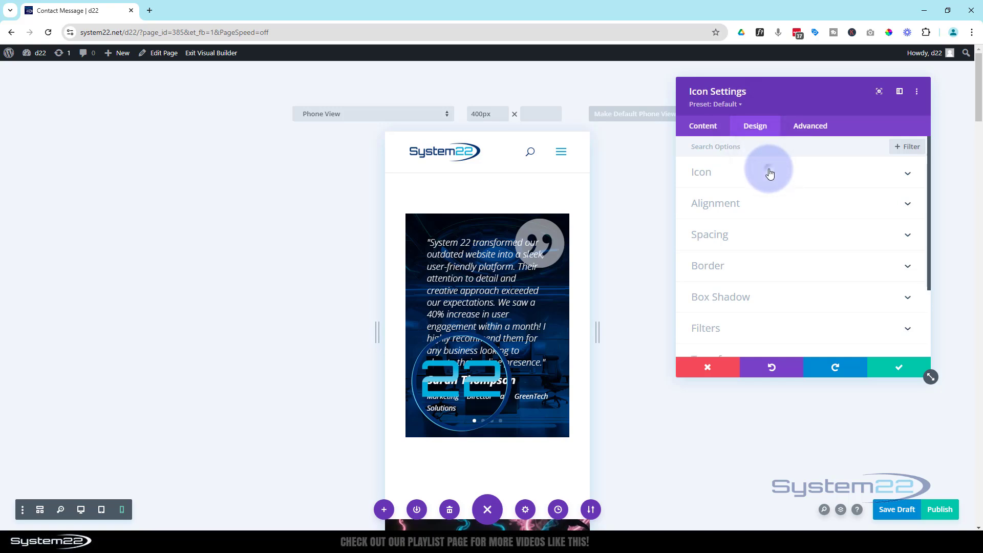
left_click(769, 169)
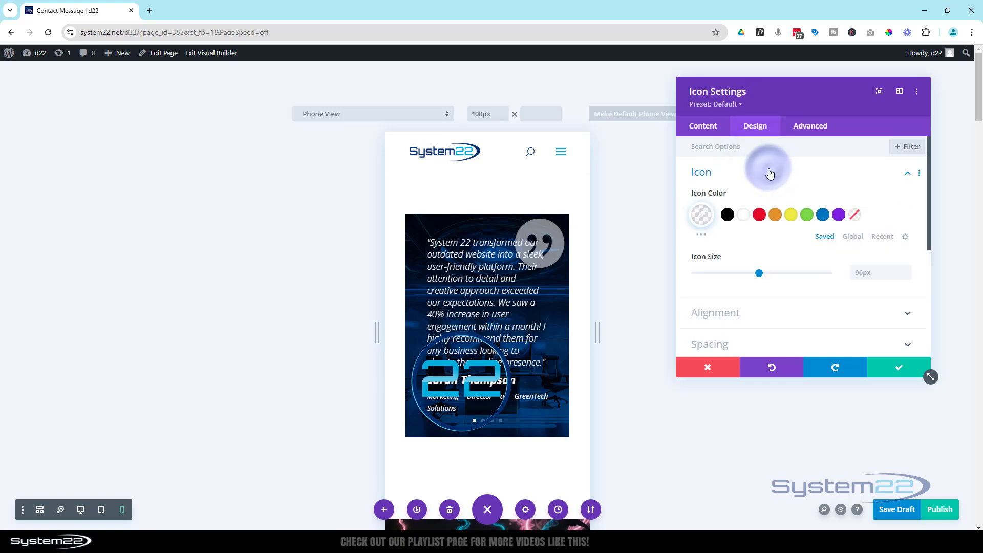
left_click(704, 216)
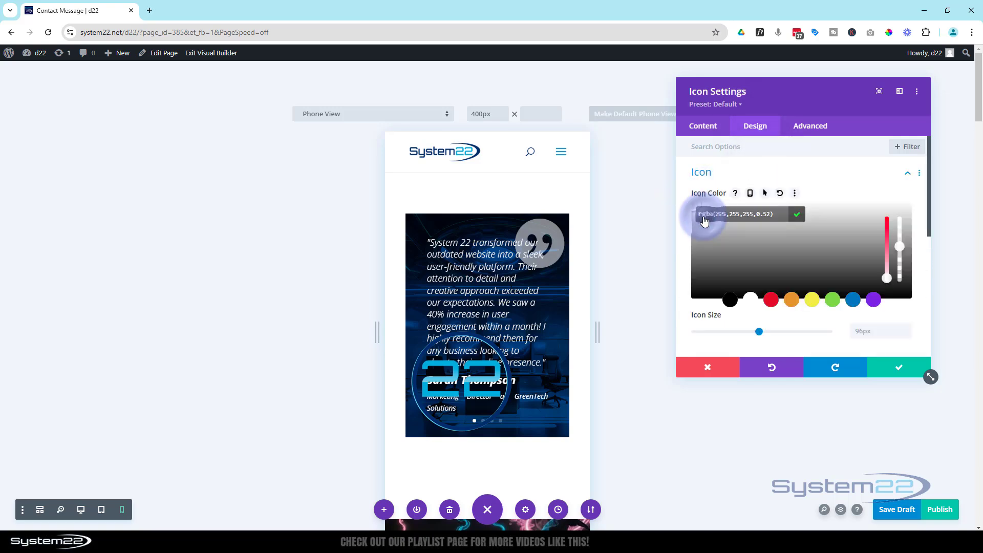
left_click(750, 193)
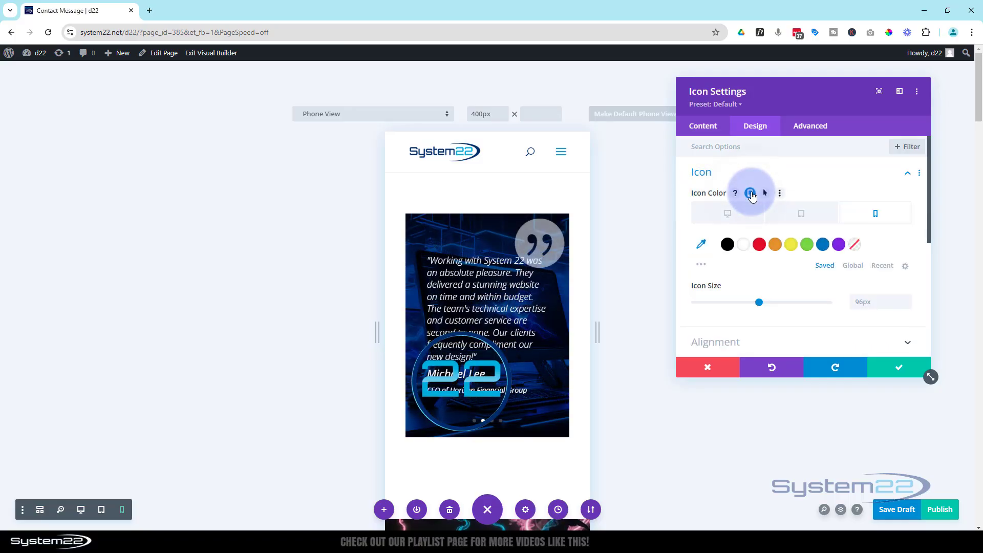
left_click(702, 246)
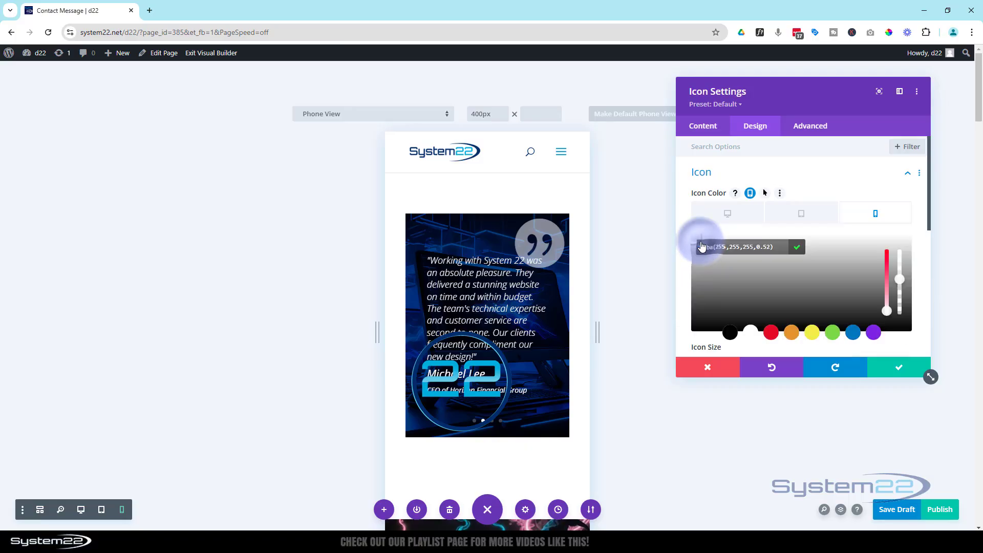
left_click_drag(900, 257, 901, 311)
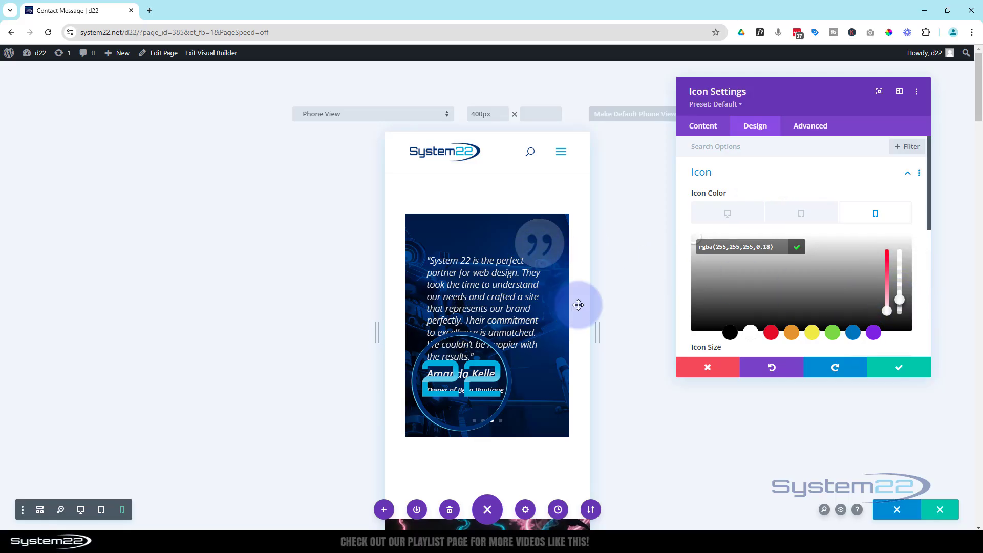
left_click(885, 378)
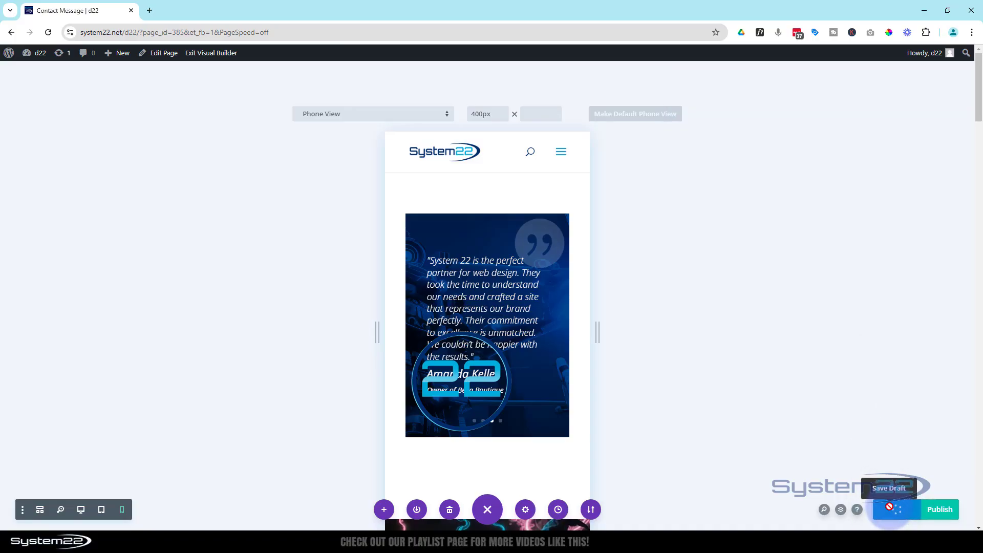
Exit the visual builder, check the slider and gallery in iPhone 12 Pro emulation, and close the developer tools
left_click(200, 53)
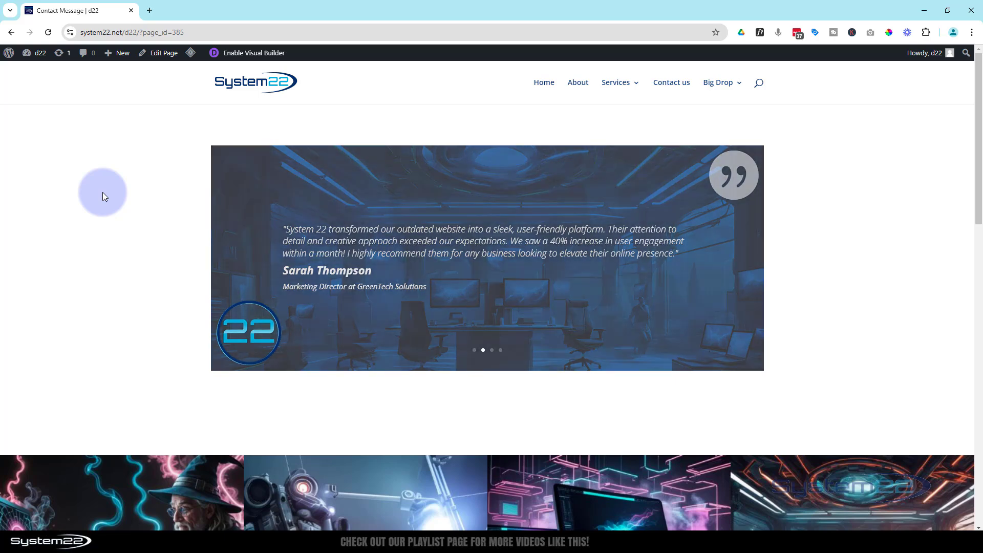
key("ctrl+shift+i")
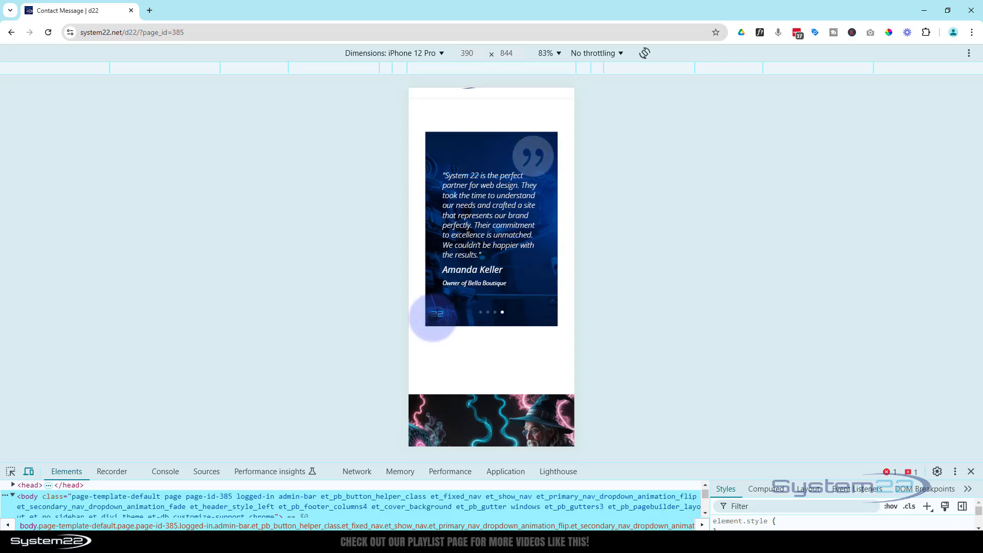
scroll(432, 318, "down", 6)
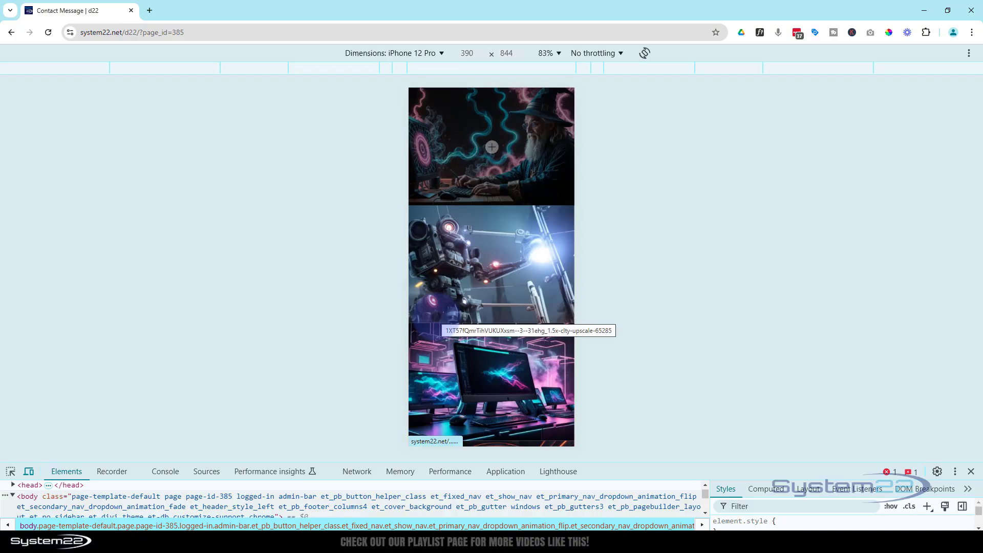
left_click(971, 472)
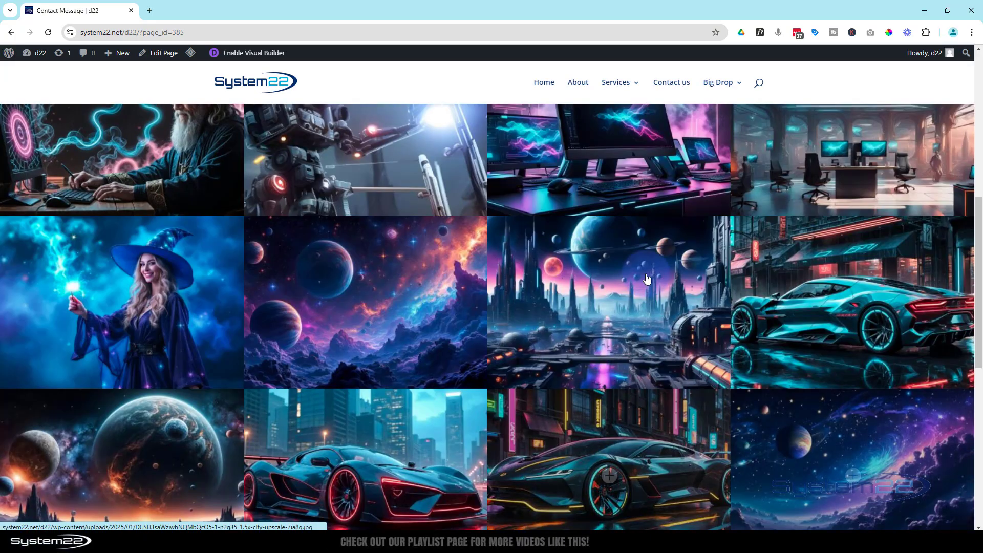
Test the logo's link to the gallery from the desktop slider and return to the top of the page
scroll(674, 213, "up", 7)
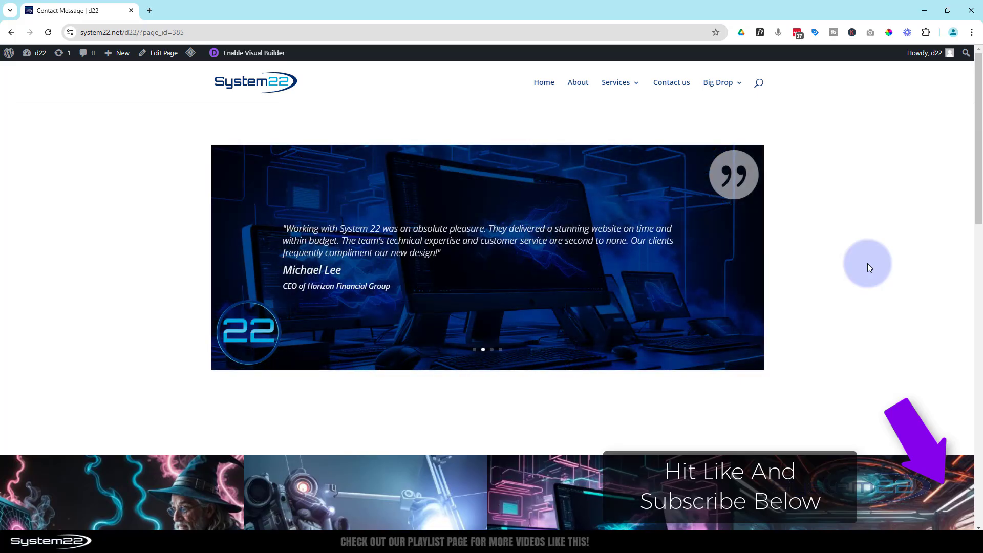
left_click(244, 341)
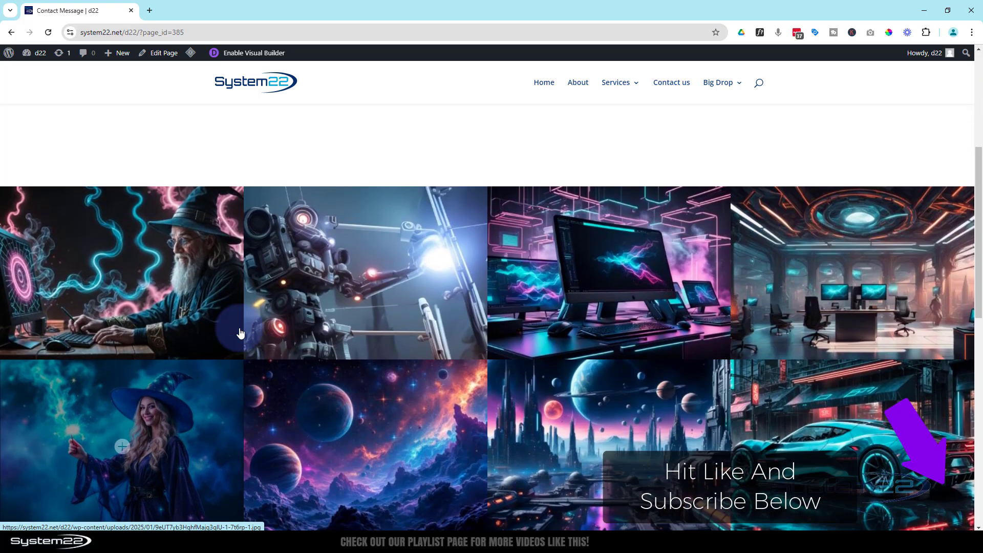
scroll(241, 333, "up", 5)
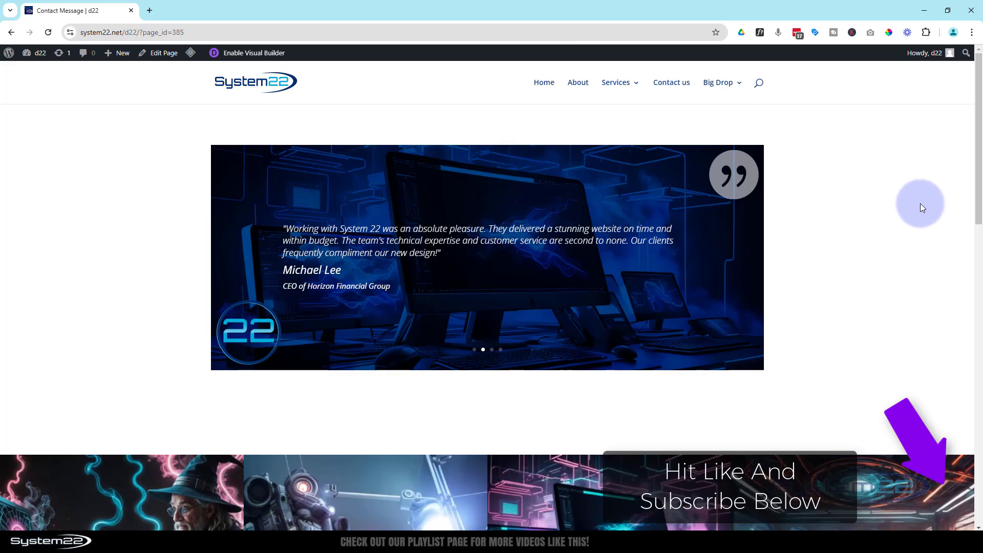